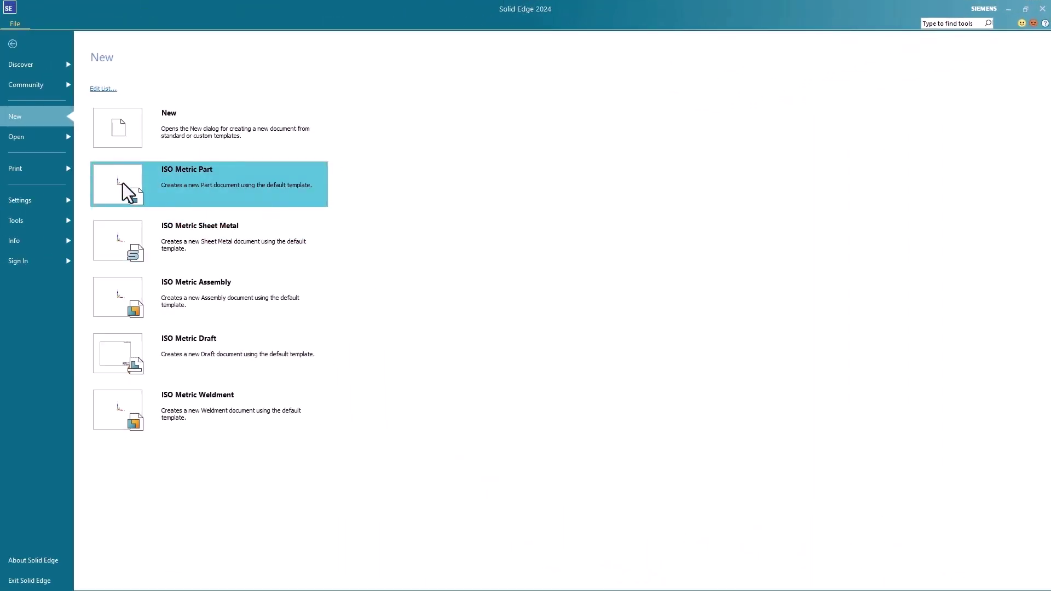
- In a new ISO Metric part, build a box on the Top plane from the origin: 500 × 100 × 10 mm
left_click(123, 183)
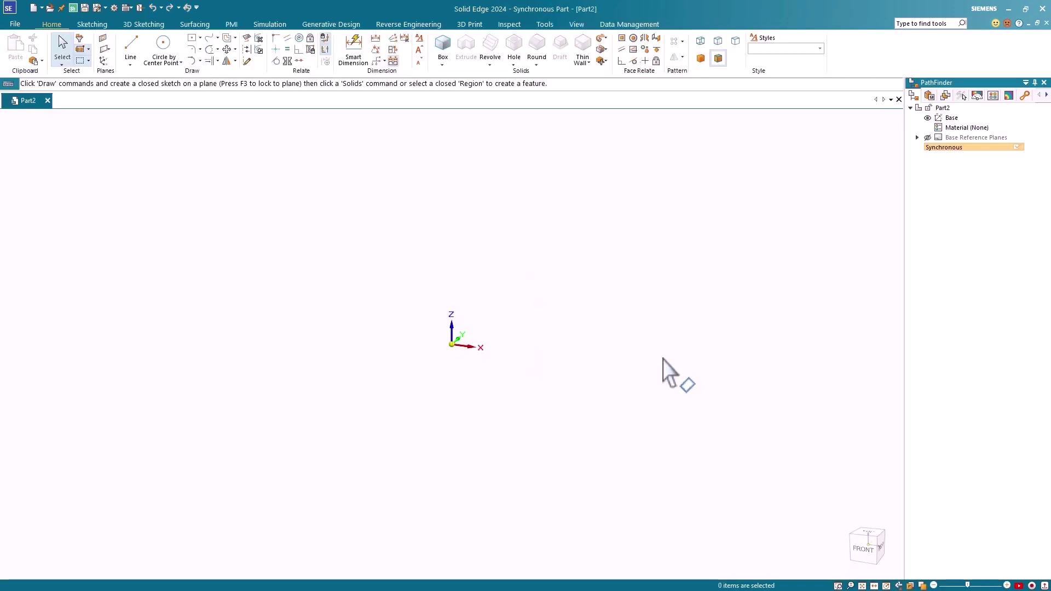
left_click(442, 44)
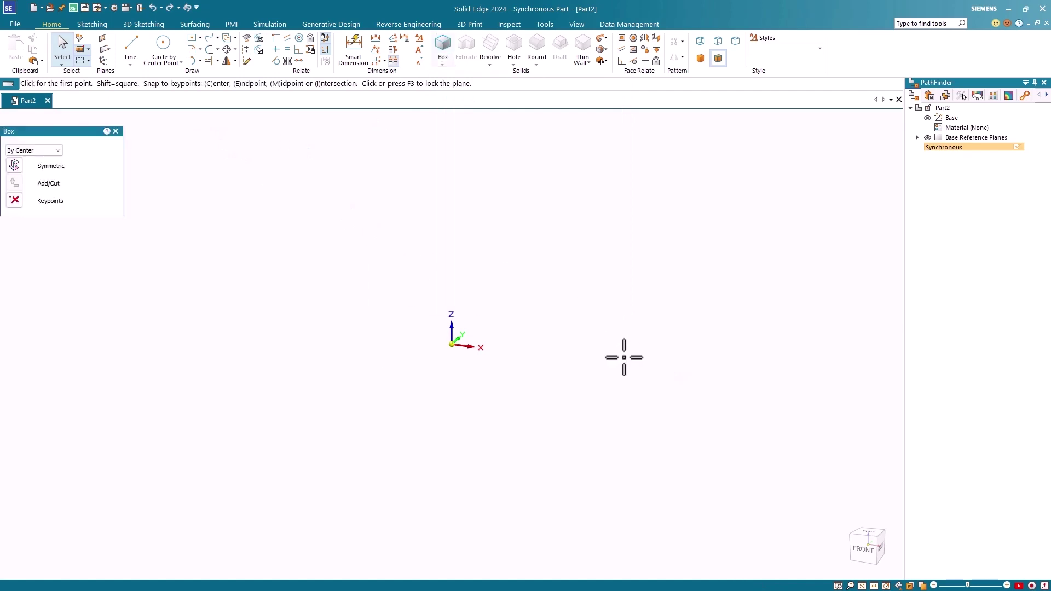
key("F3")
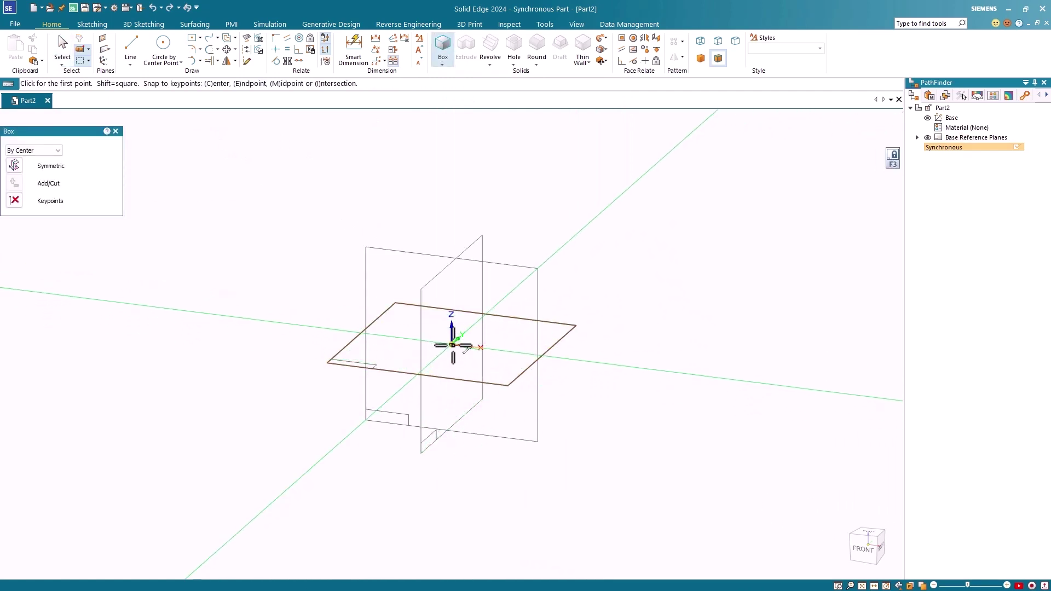
left_click(452, 345)
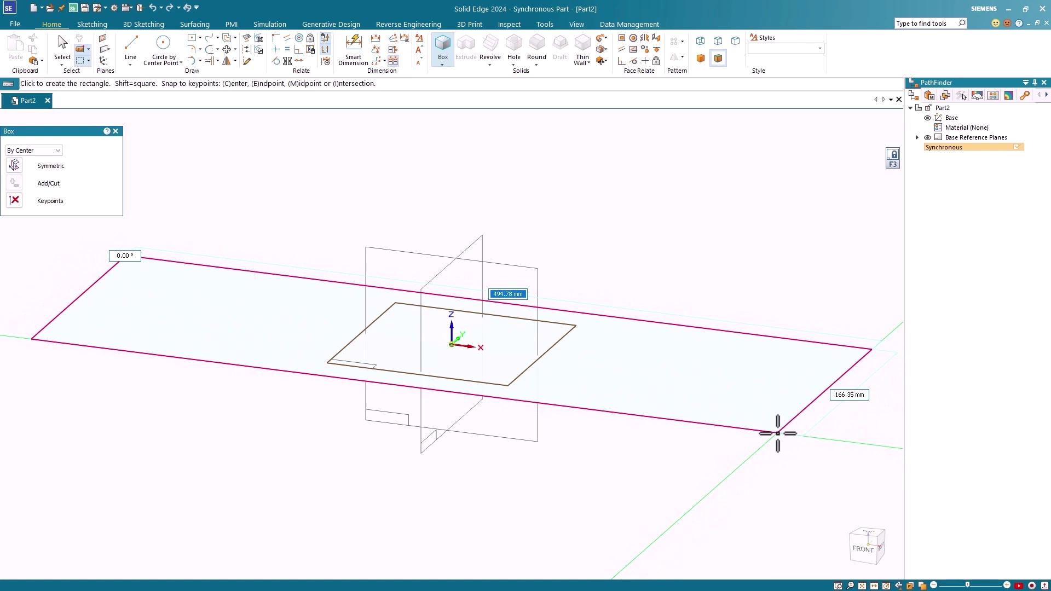
type("500")
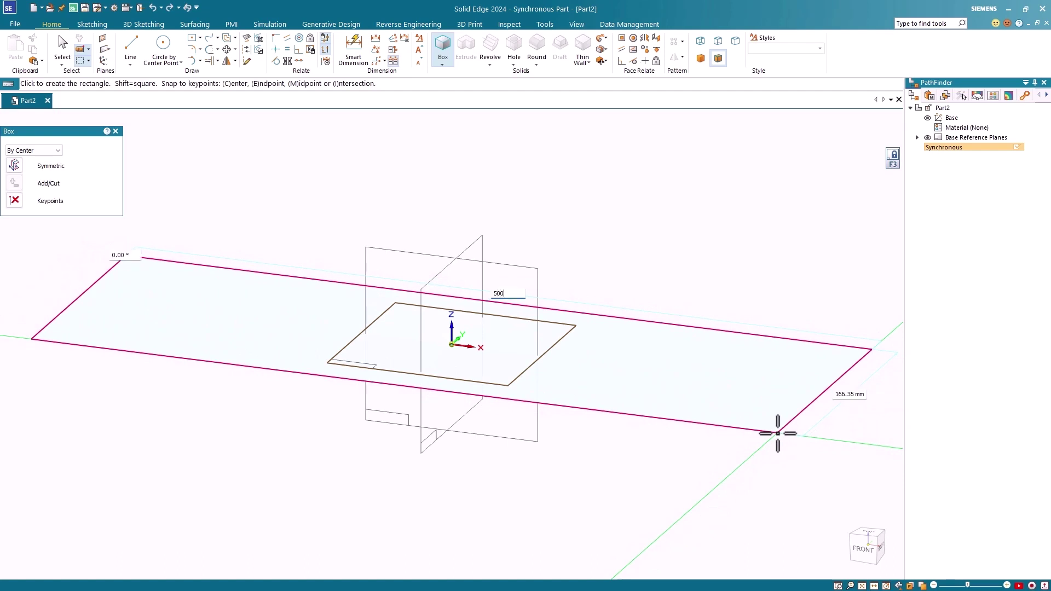
key("Tab")
type("1")
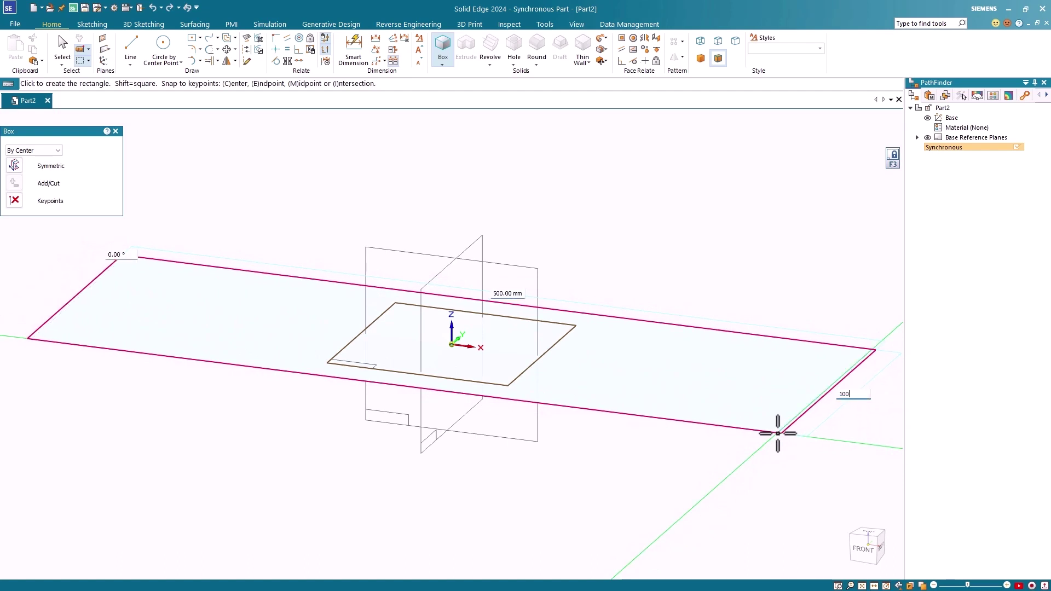
key("Tab")
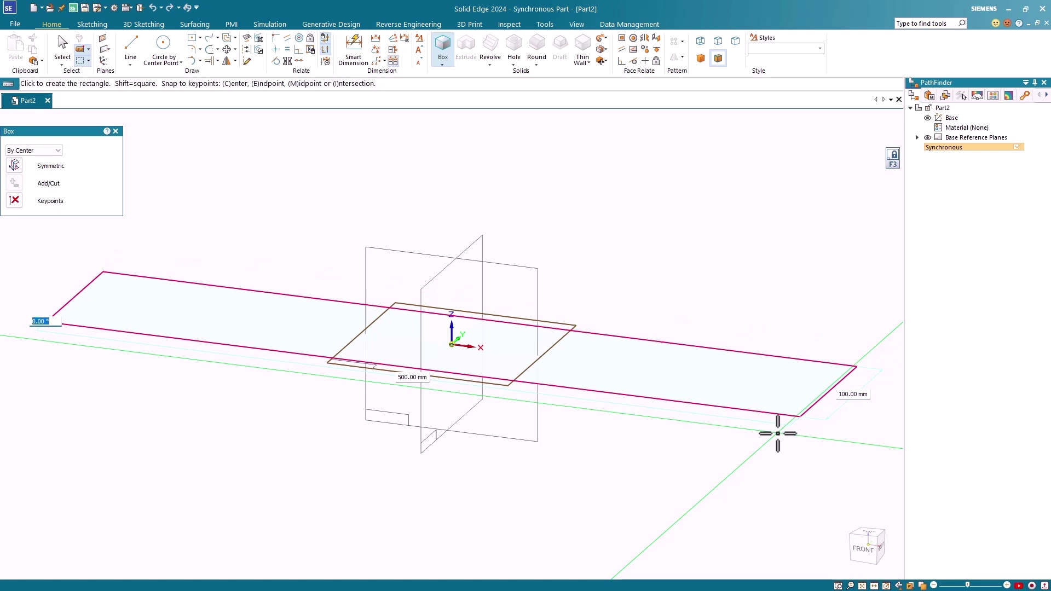
key("Return")
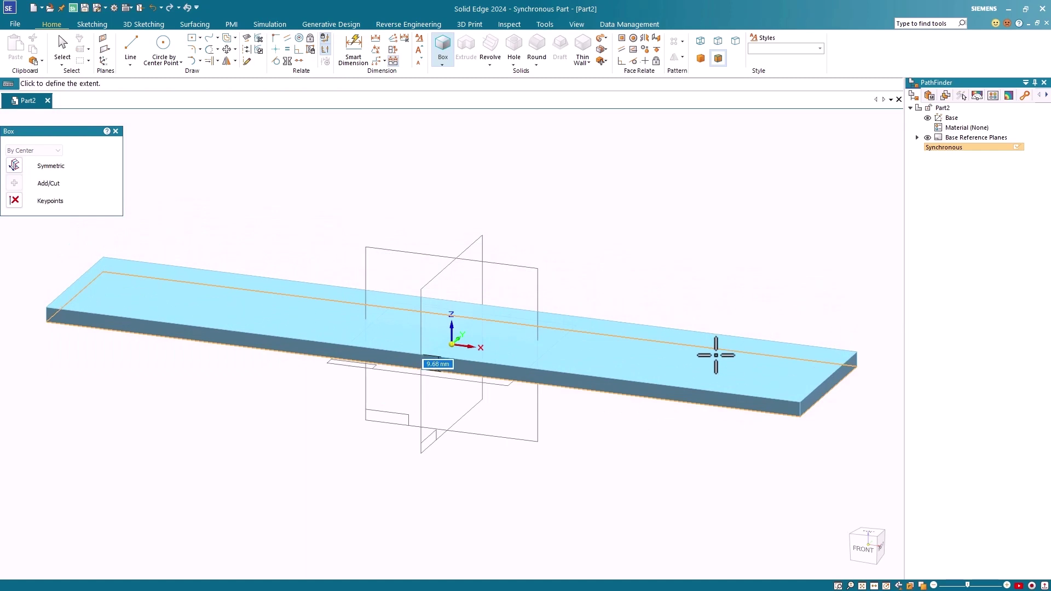
type("10")
key("Return")
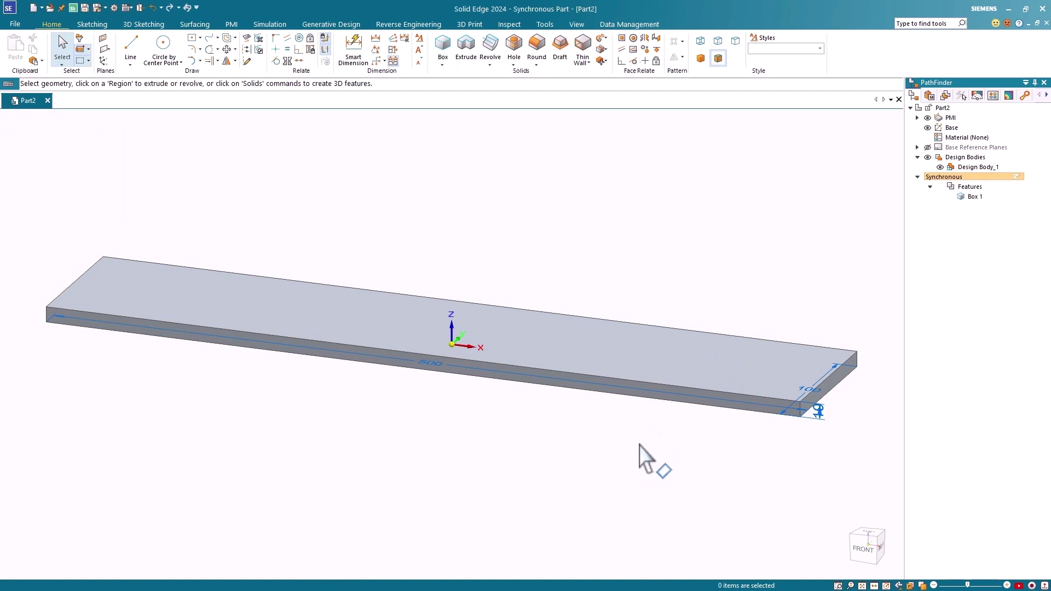
- Drag the 500 dimension below the plate and the 100 dimension off its right edge
middle_click_drag(641, 449, 647, 546)
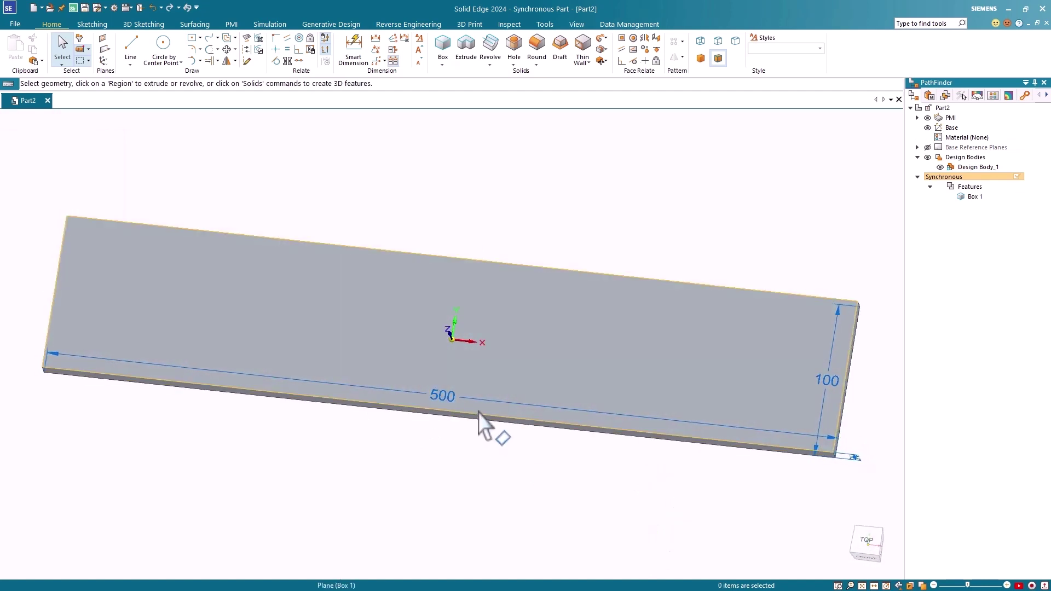
left_click(471, 399)
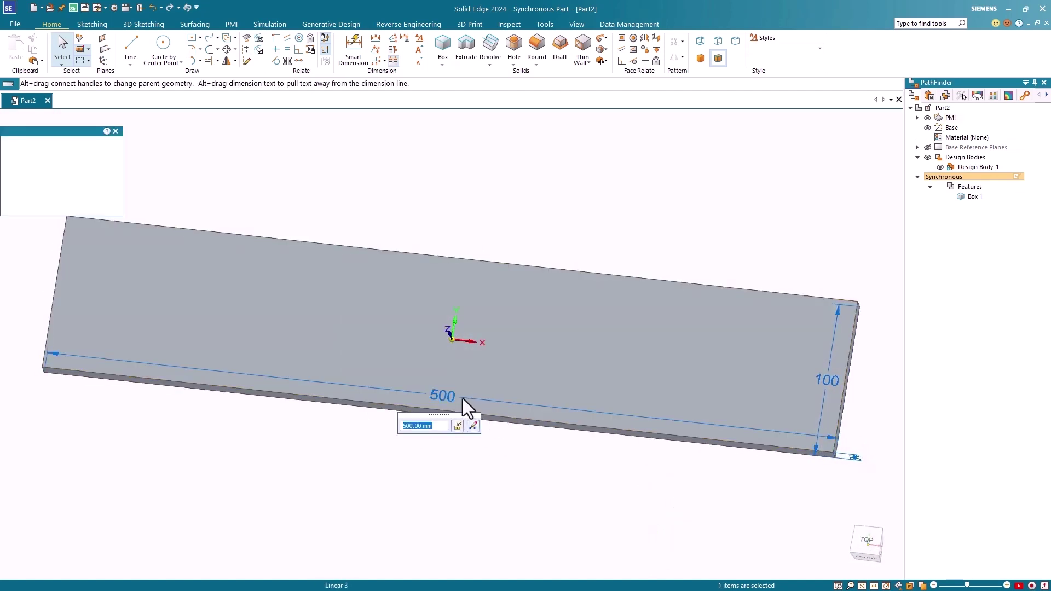
left_click_drag(443, 394, 436, 477)
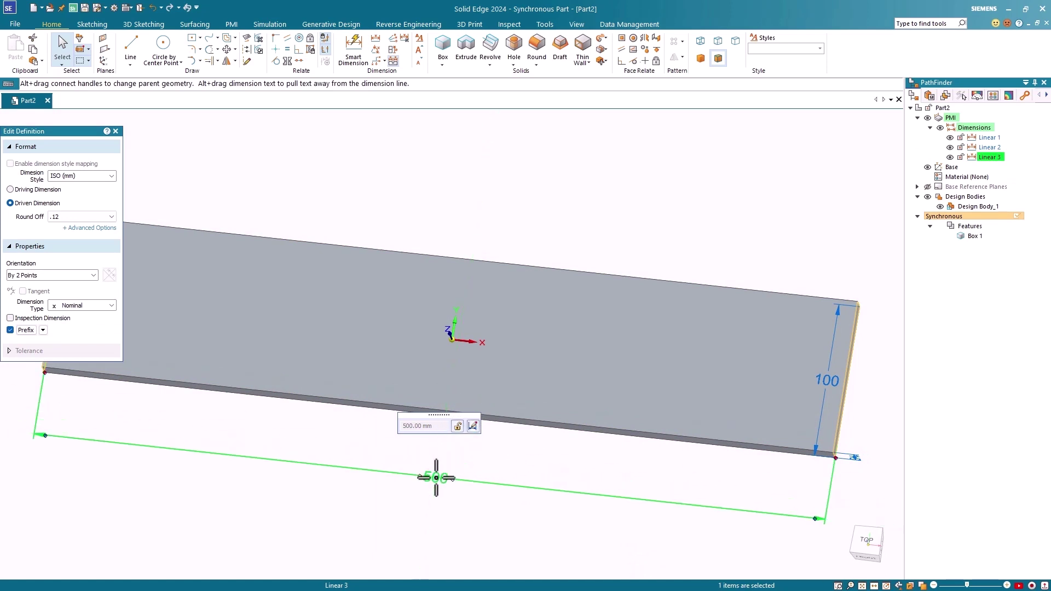
left_click(823, 406)
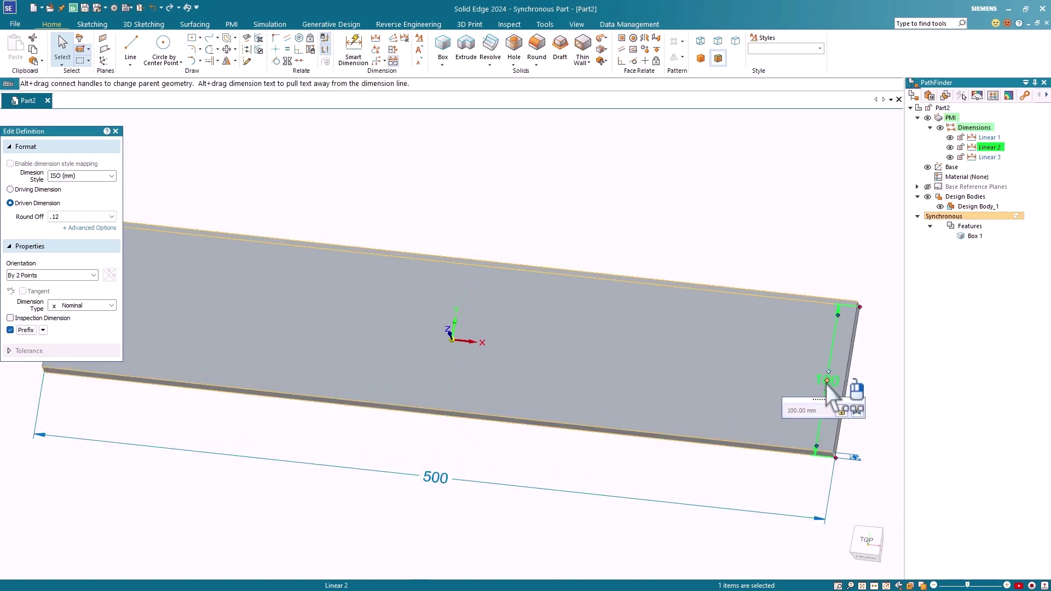
left_click_drag(862, 383, 923, 387)
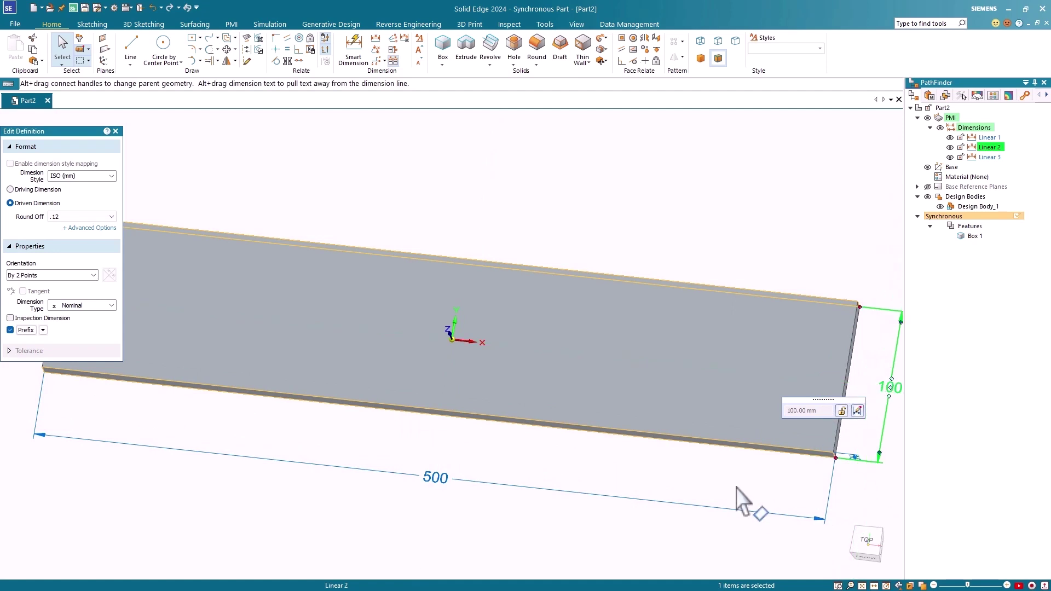
- Move the 10 mm thickness dimension off the plate corner, then fit the view
middle_click_drag(737, 487, 711, 422)
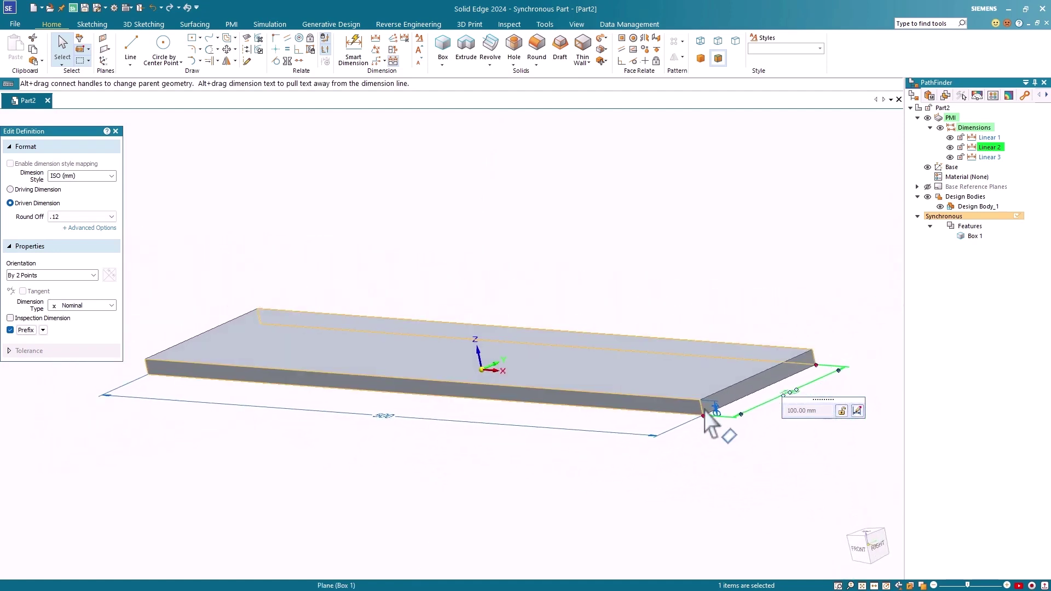
scroll(717, 433, "up", 4)
left_click(725, 410)
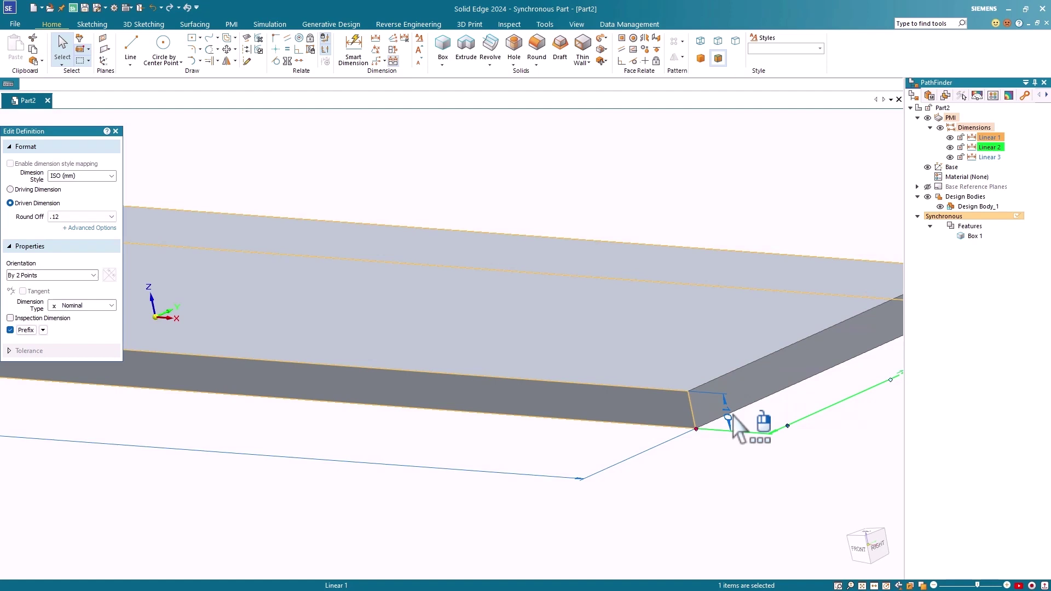
left_click_drag(731, 416, 760, 383)
left_click(854, 486)
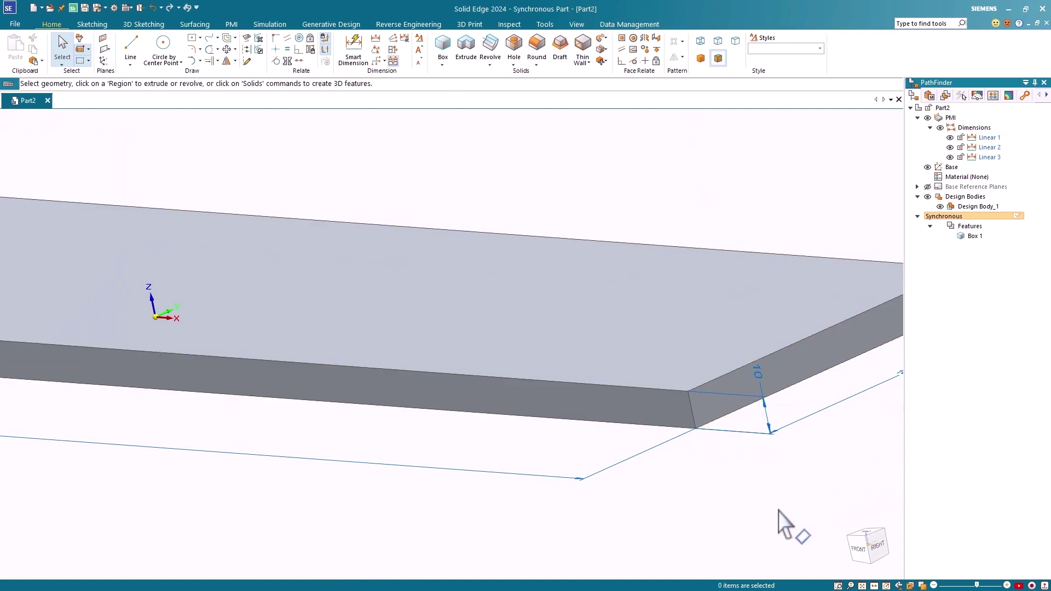
left_click(847, 556)
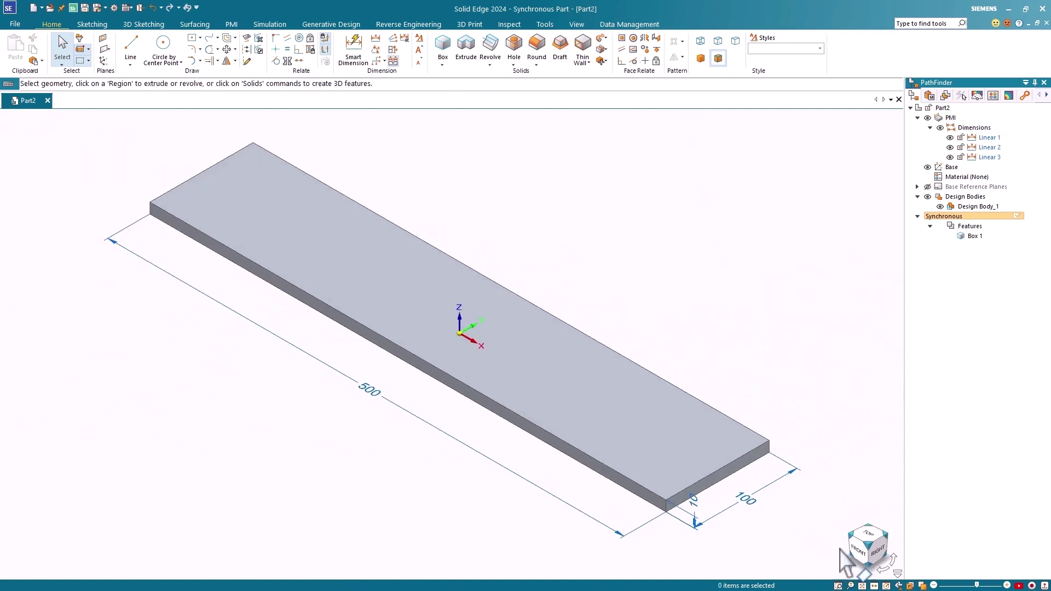
- Assign Wood, Oak from the material table to the plate
double_click(955, 177)
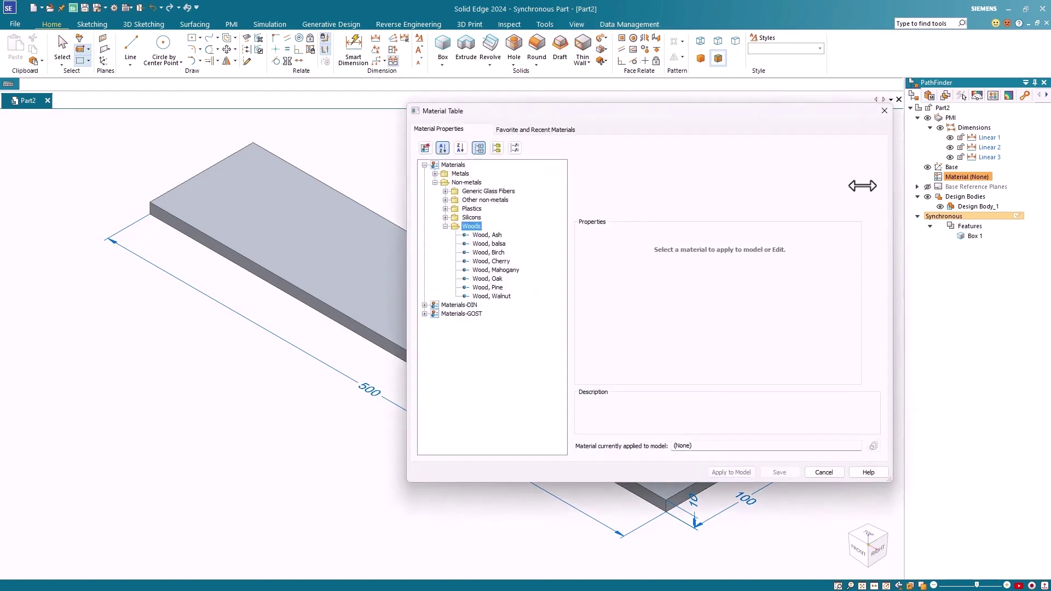
left_click(498, 279)
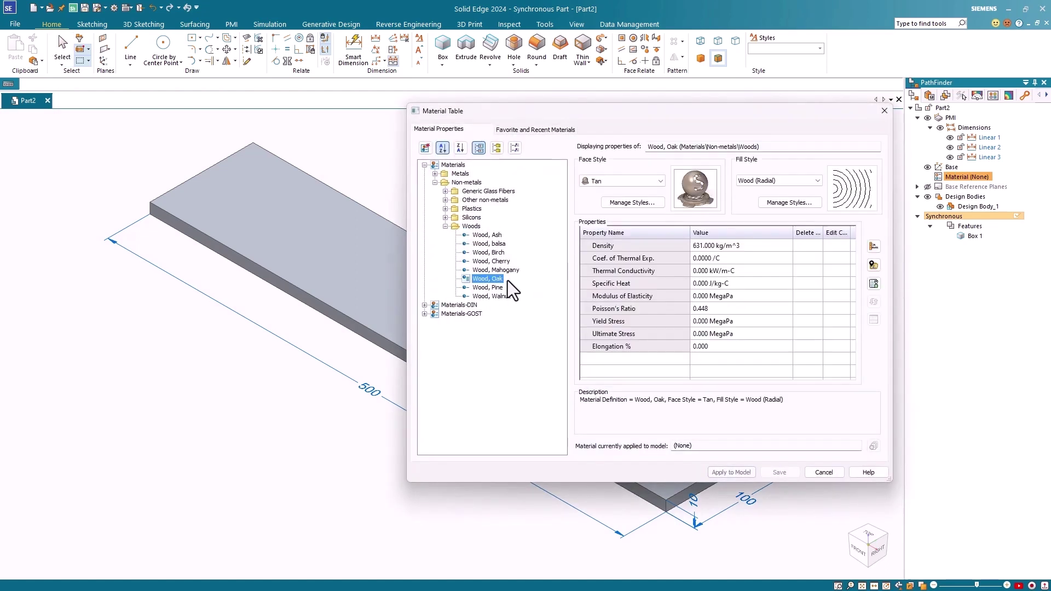
left_click(738, 472)
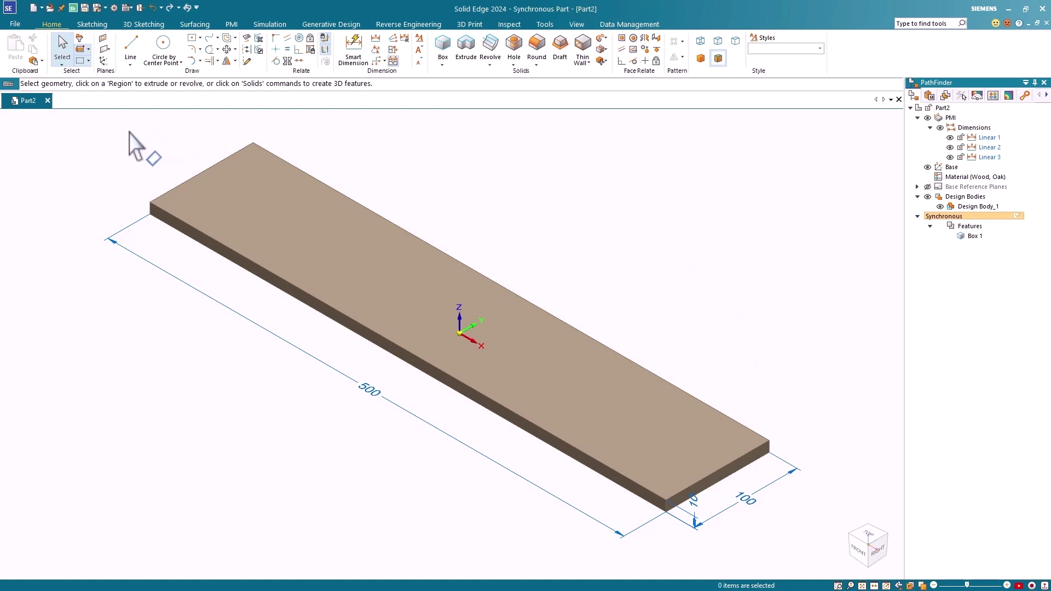
- In Save As, browse to C:\Program Files\Siemens\Solid Edge 2024\Template\My custom templates
left_click(17, 23)
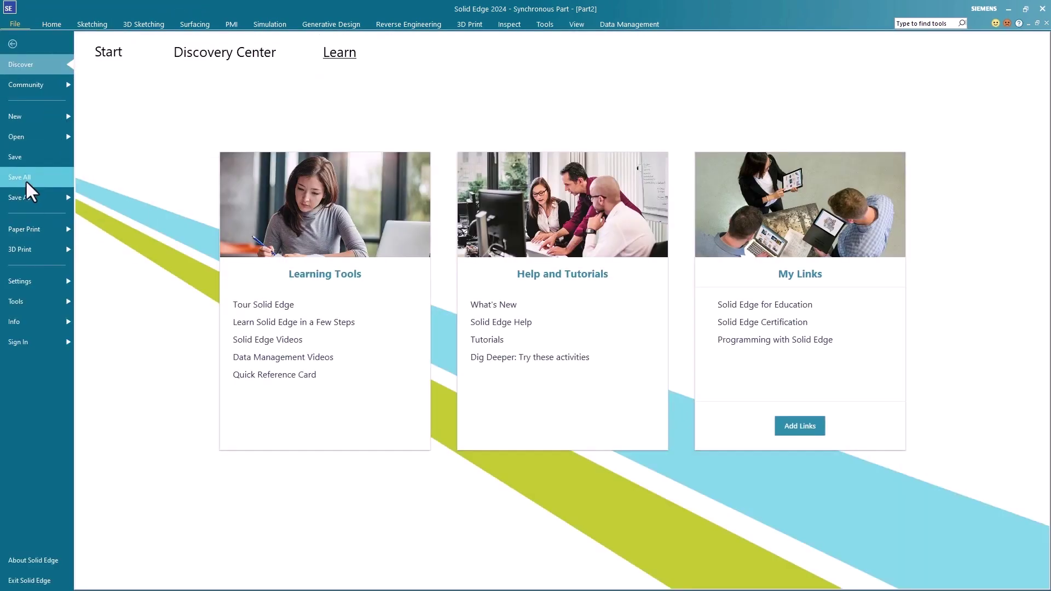
left_click(58, 208)
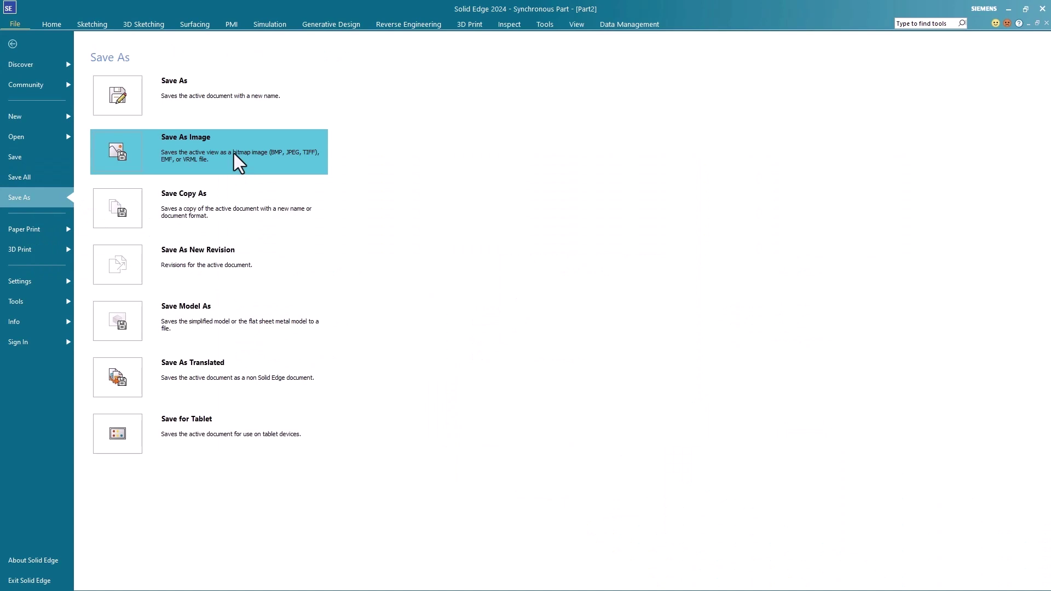
left_click(128, 91)
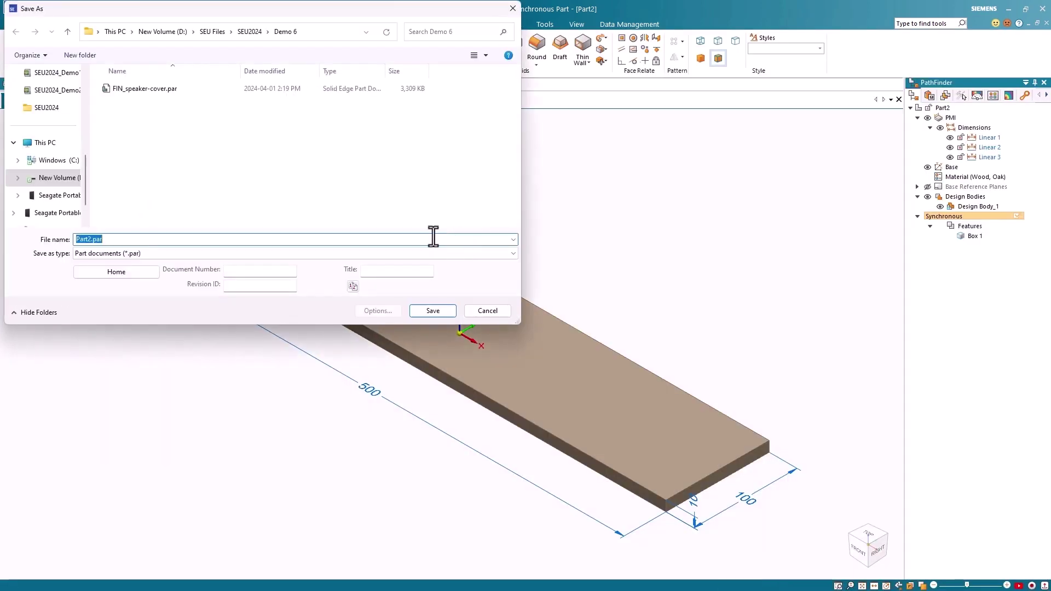
left_click(57, 164)
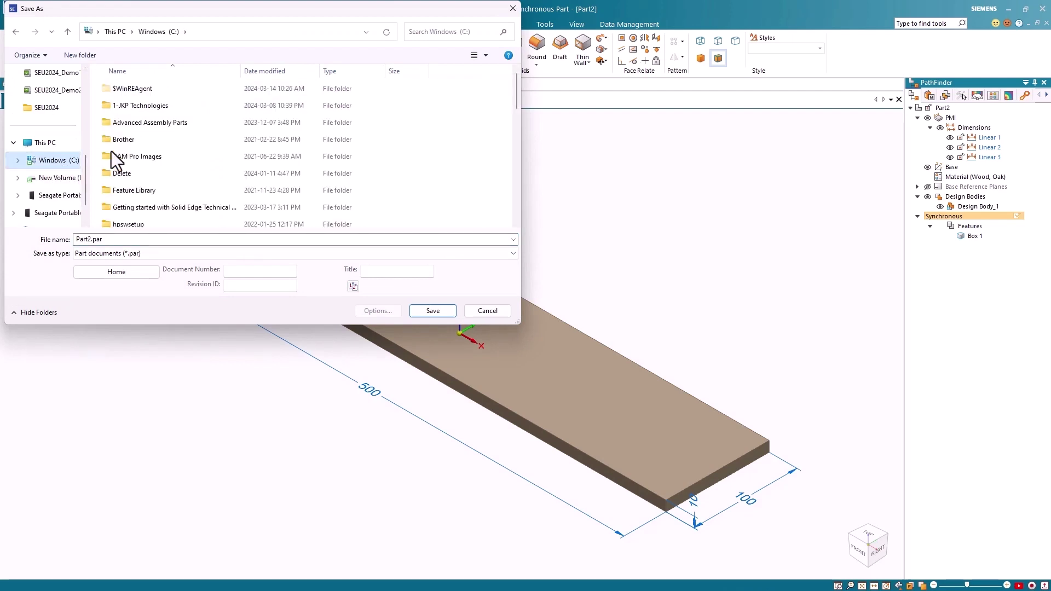
scroll(136, 166, "down", 5)
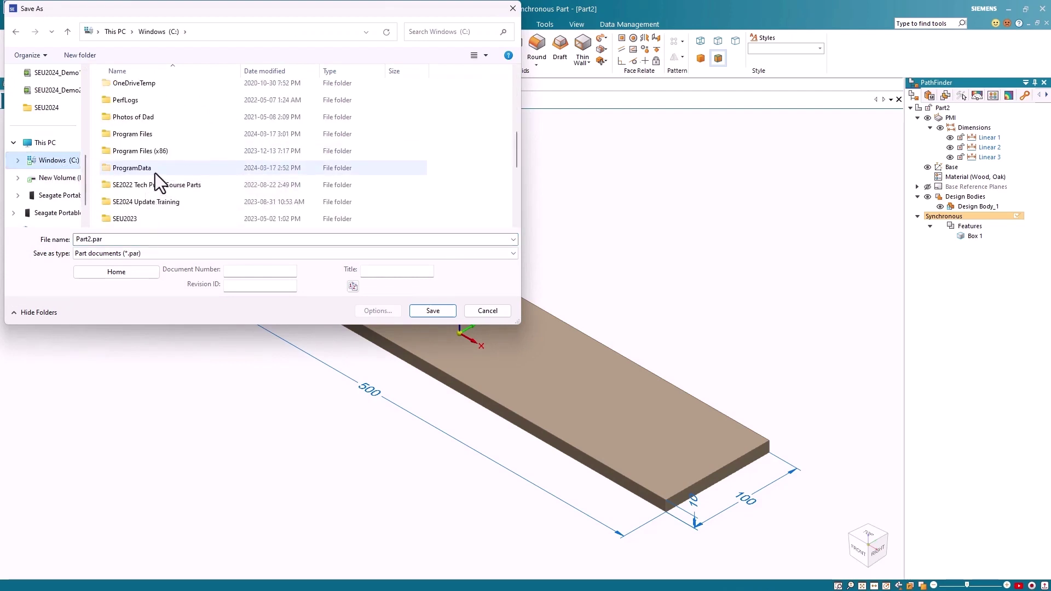
double_click(131, 136)
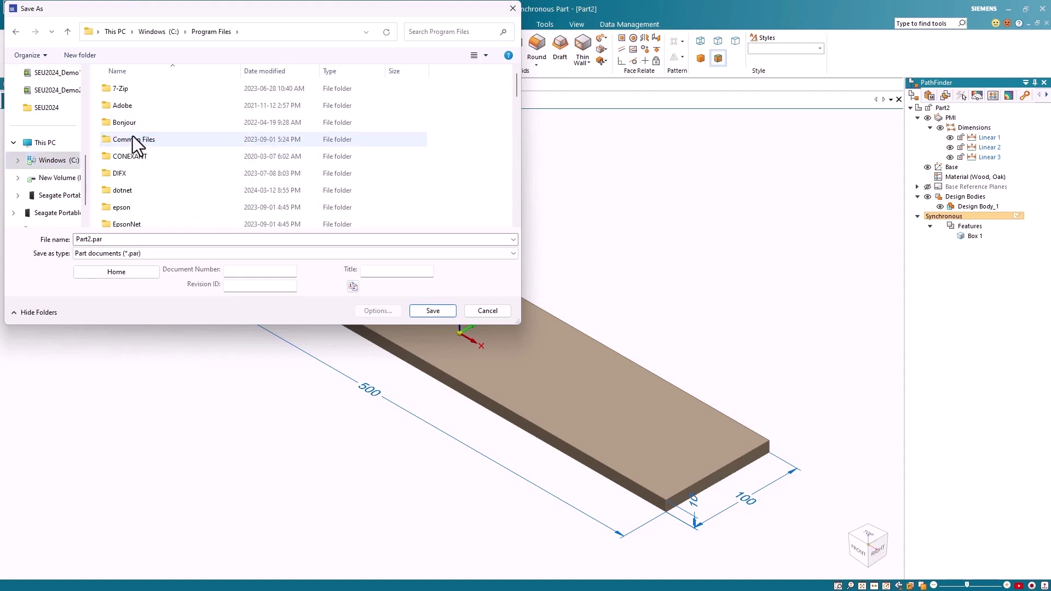
scroll(147, 137, "down", 8)
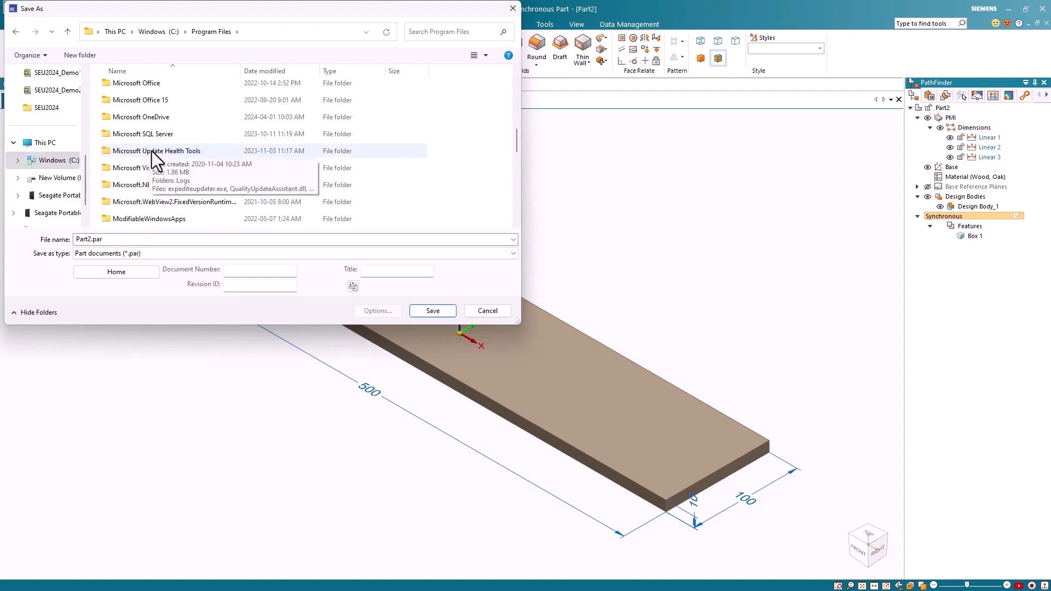
scroll(156, 152, "down", 7)
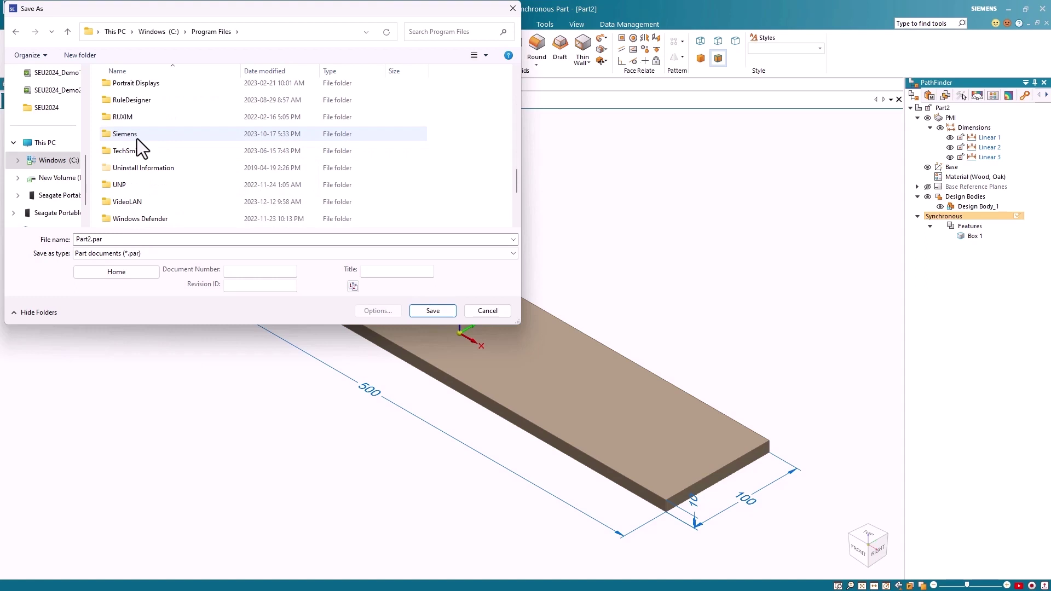
double_click(137, 139)
double_click(137, 139)
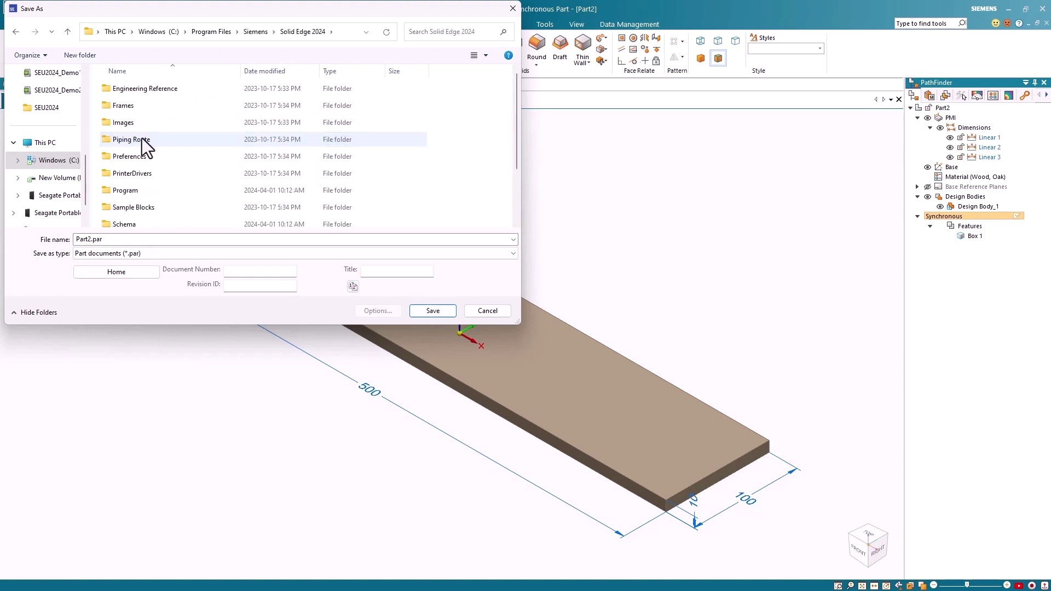
scroll(149, 159, "down", 2)
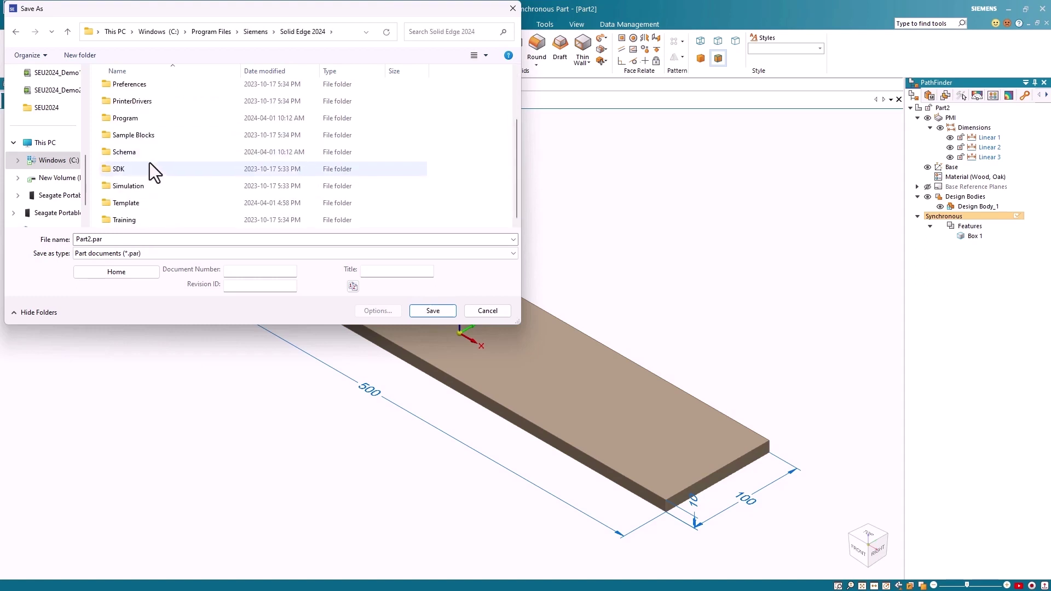
left_click(127, 207)
double_click(127, 207)
scroll(146, 185, "down", 2)
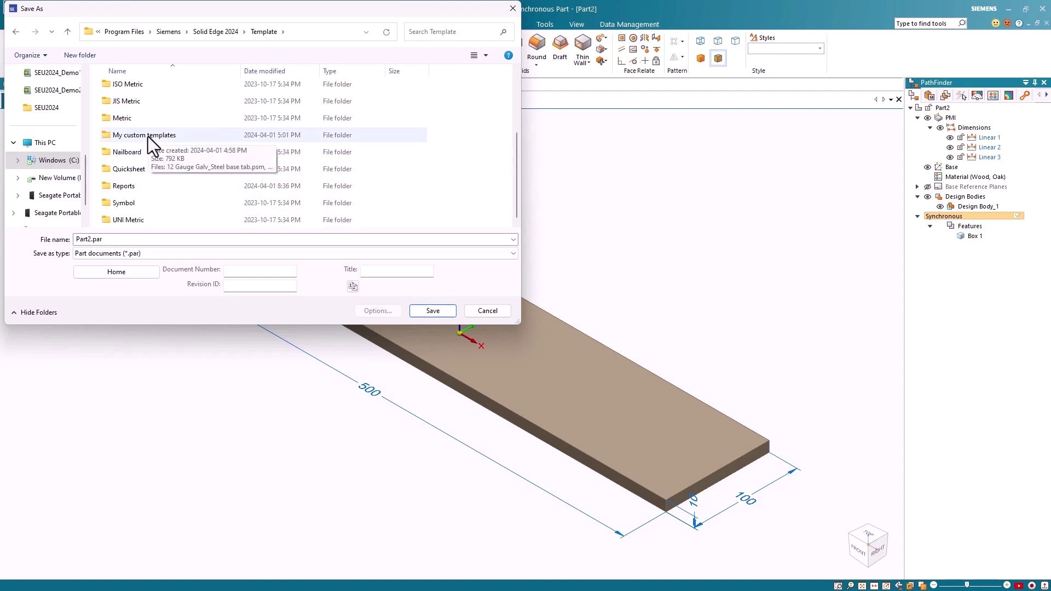
double_click(148, 137)
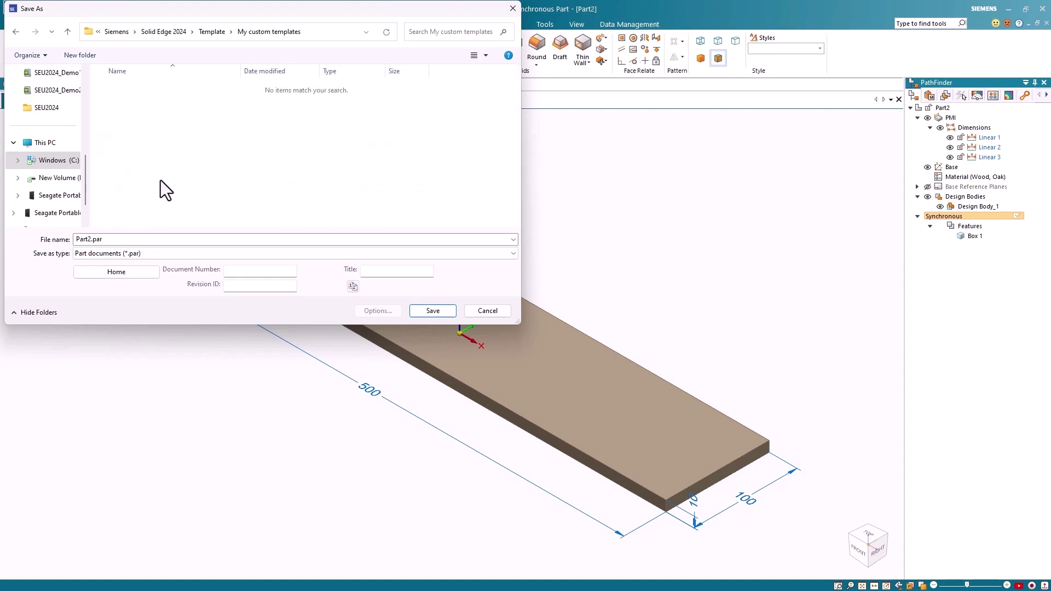
- Name the file Standard Oak Shelf Template and save it
double_click(86, 239)
left_click(78, 239)
left_click_drag(78, 239, 90, 240)
type("Standa")
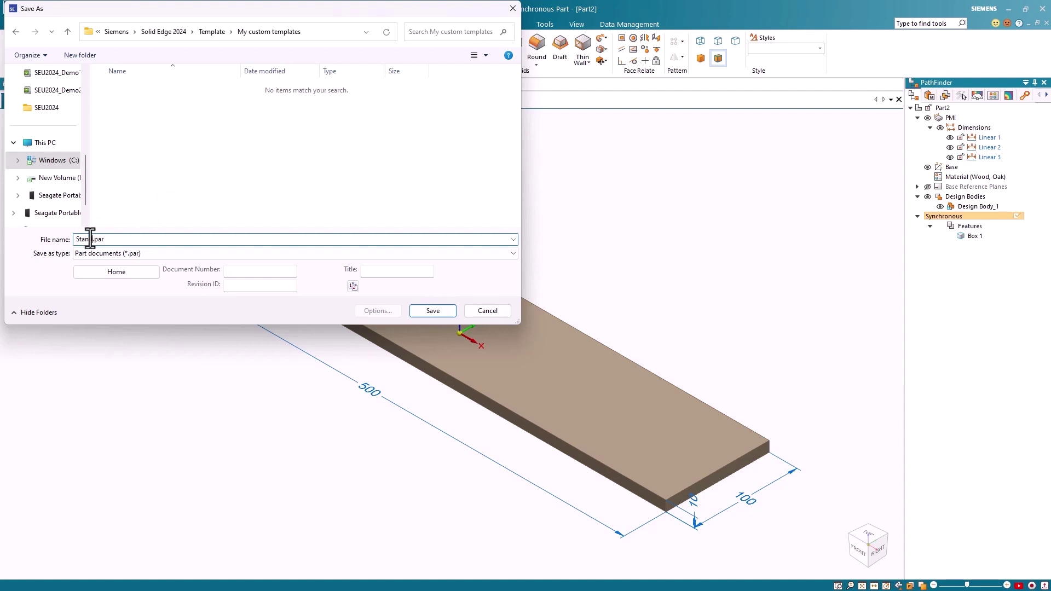
type("rd She")
type("lf Temp")
type("late")
type("Oak")
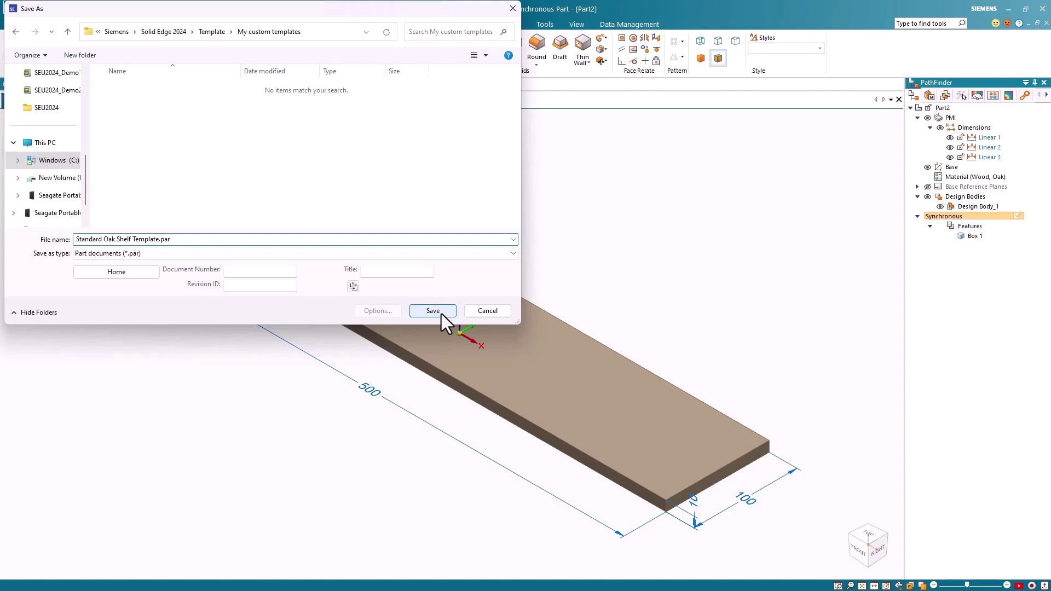
left_click(441, 313)
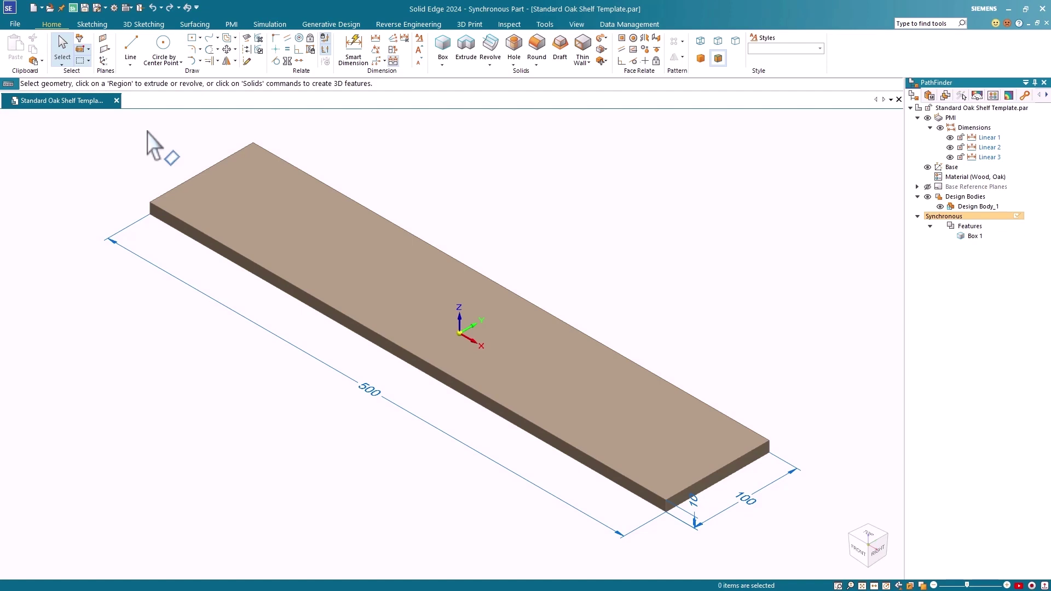
- Close the template and start a new part from My custom templates > Standard Oak Shelf Template.par
left_click(116, 100)
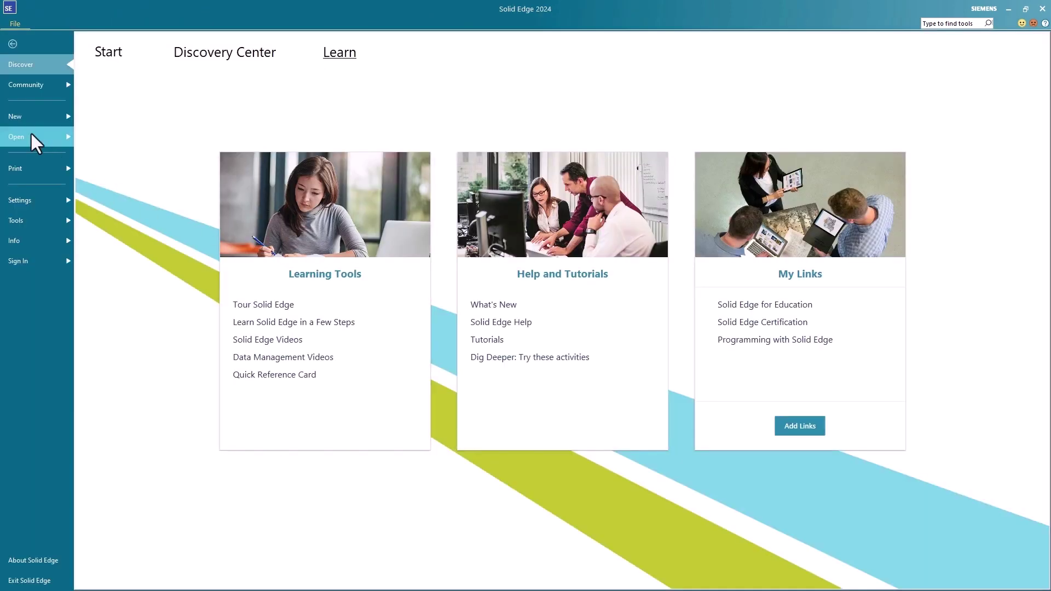
left_click(31, 122)
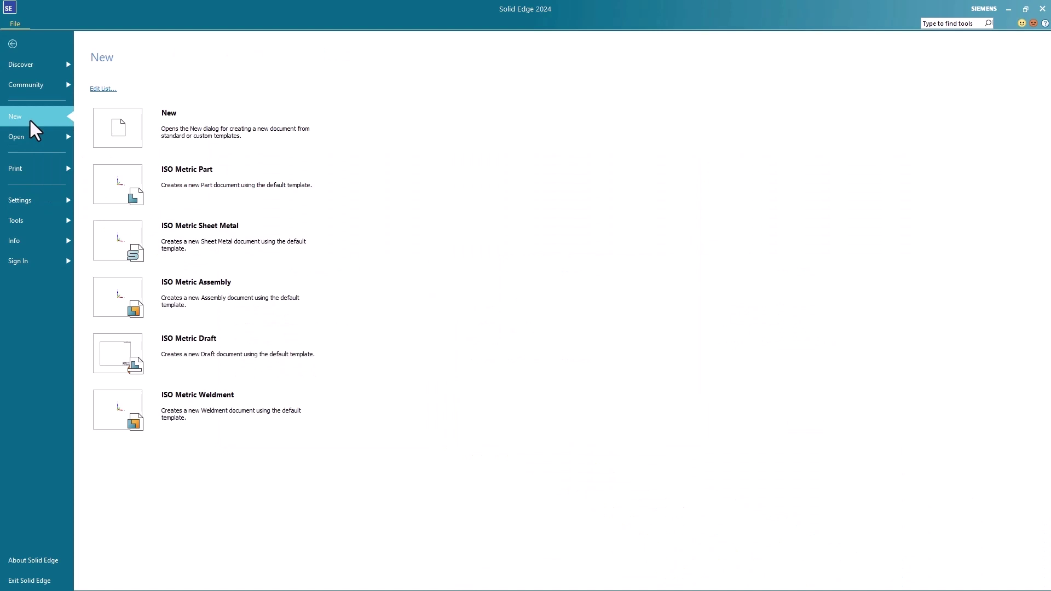
left_click(126, 141)
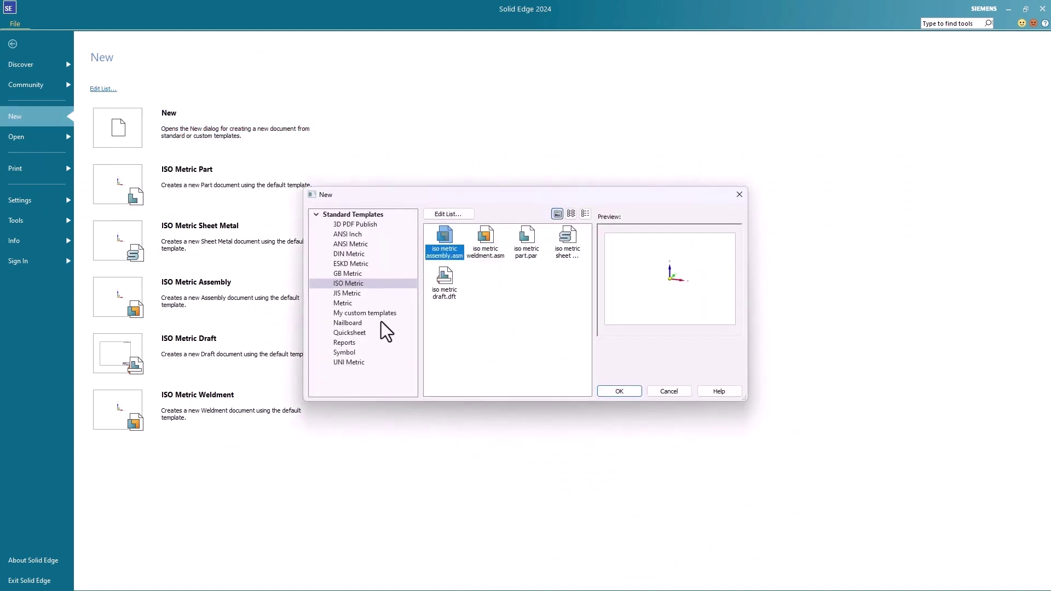
left_click(386, 314)
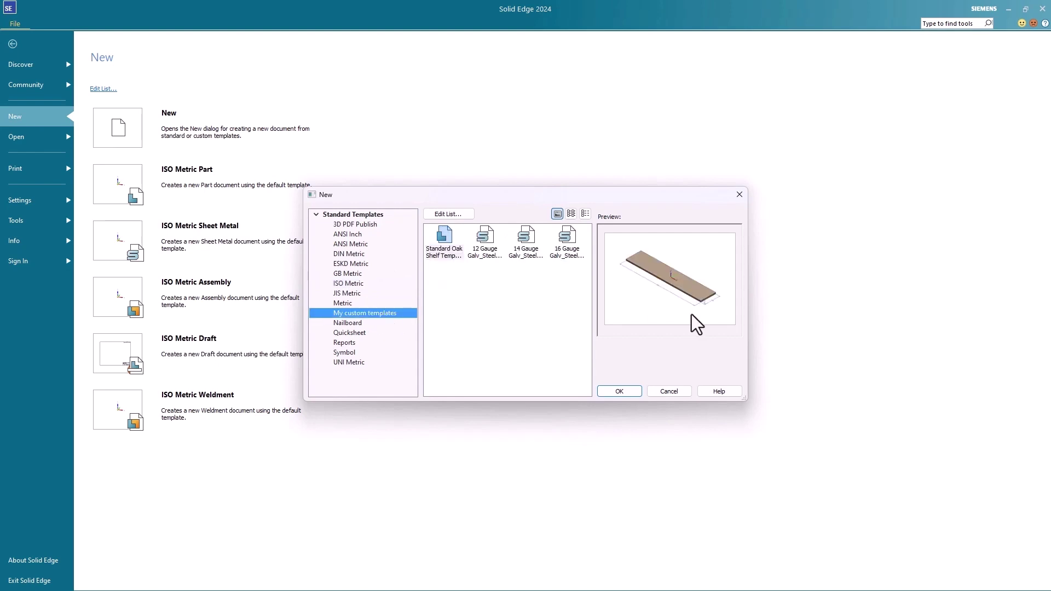
left_click(445, 239)
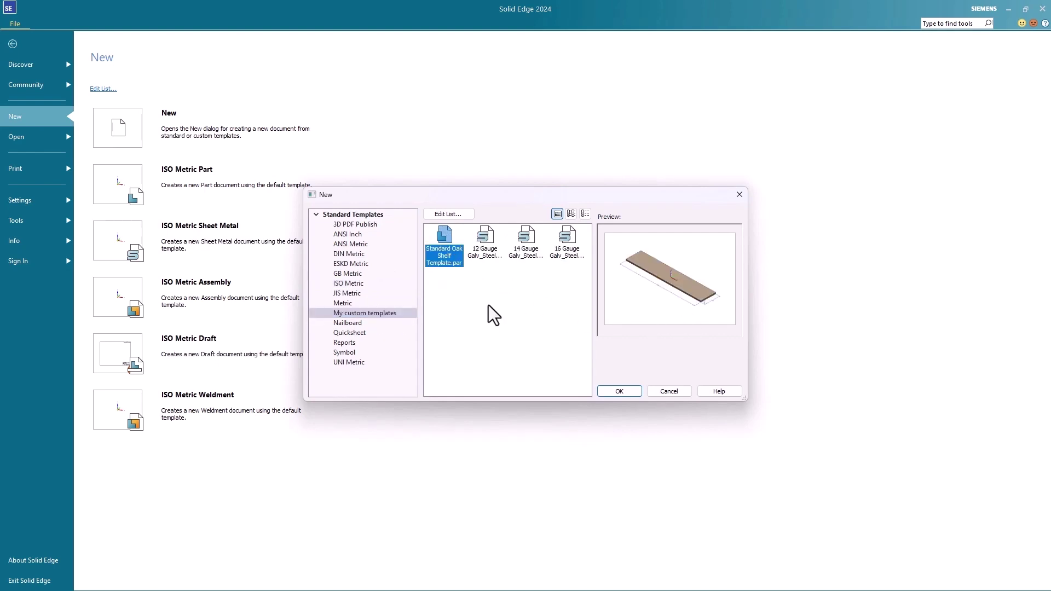
left_click(620, 392)
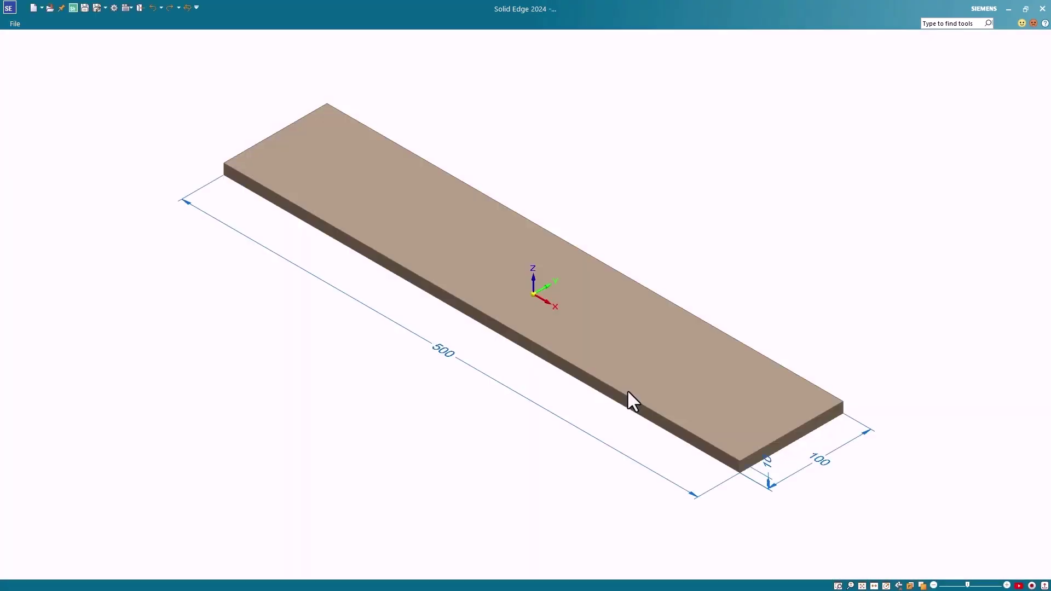
- Change the board's dimensions to 750 length, 125 width and 12.7 thickness
scroll(441, 464, "down", 2)
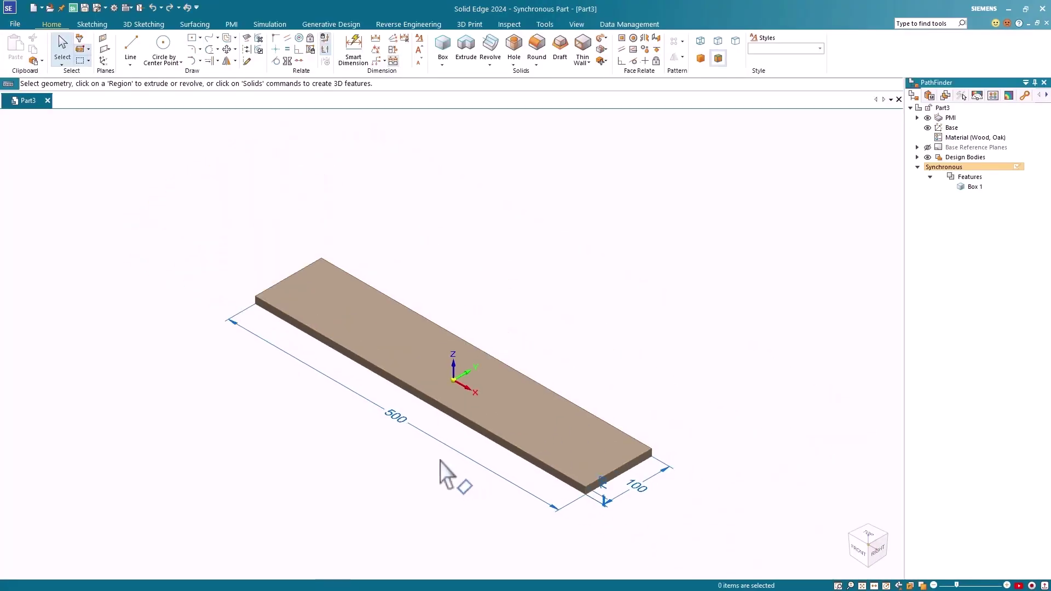
left_click(399, 419)
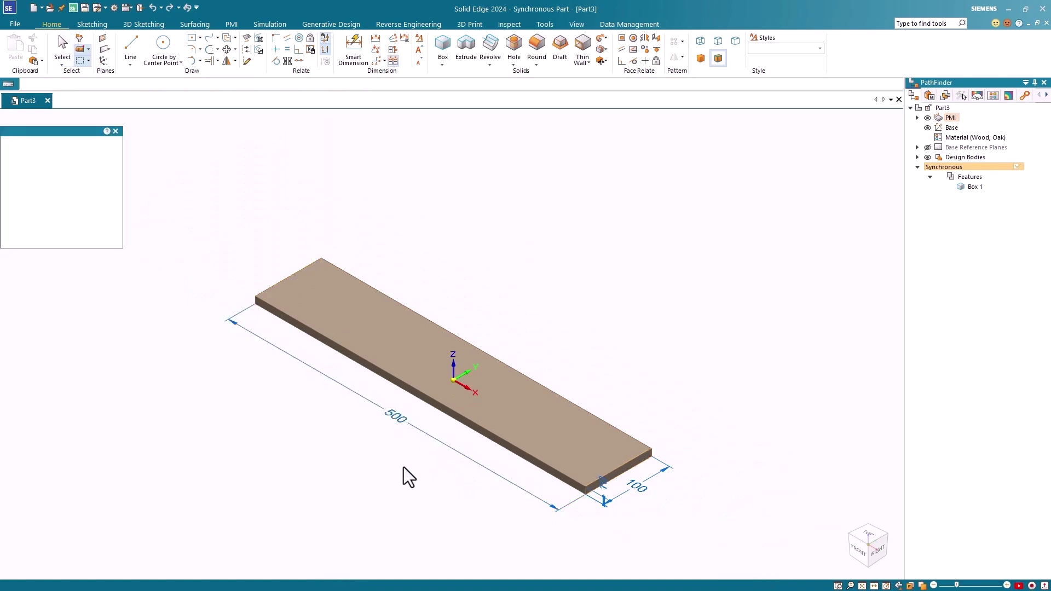
type("750")
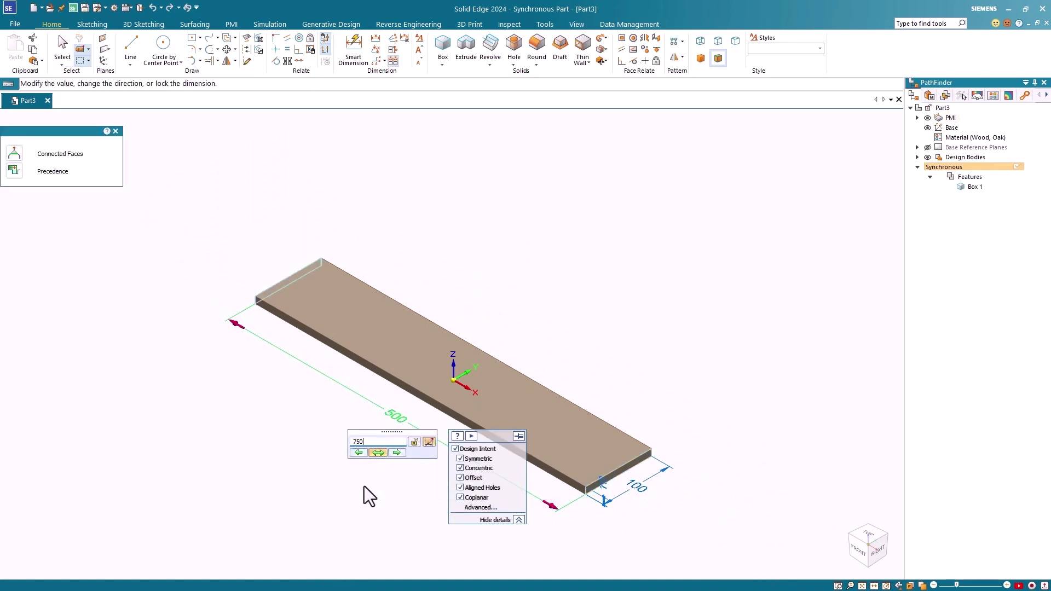
key("Return")
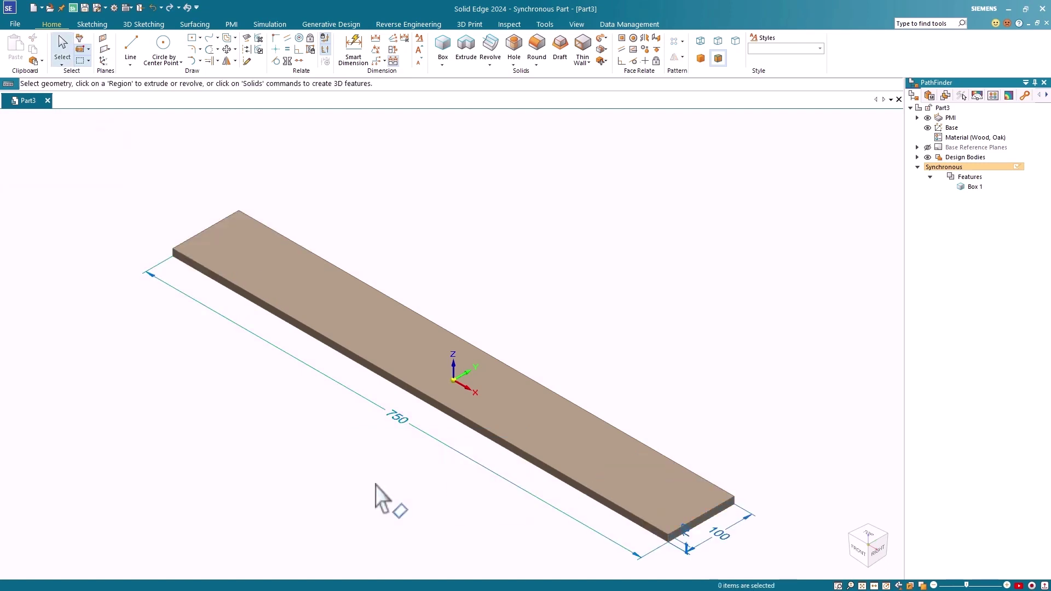
left_click(725, 537)
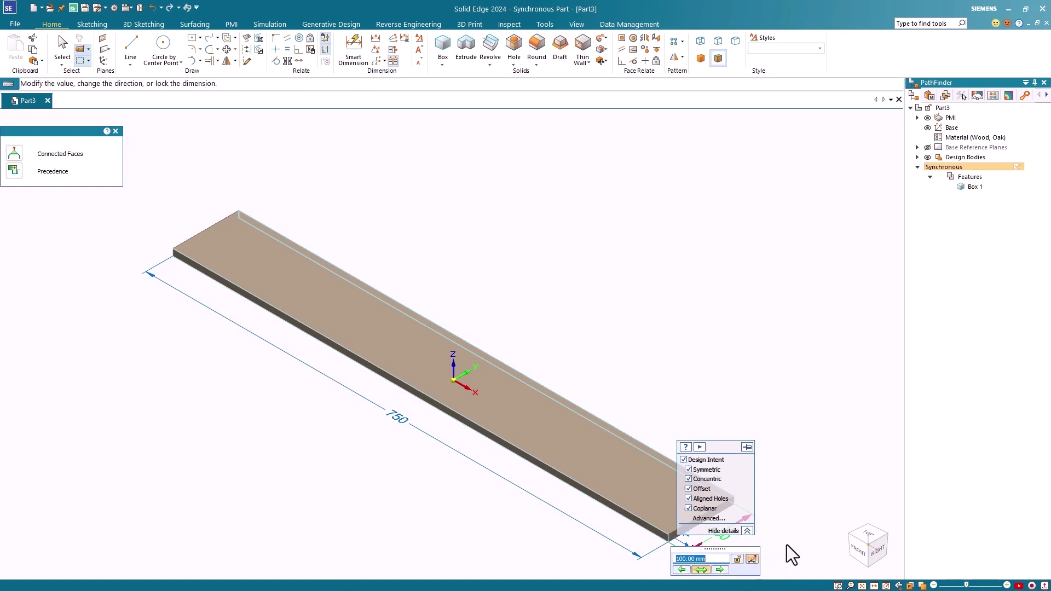
type("125")
key("Return")
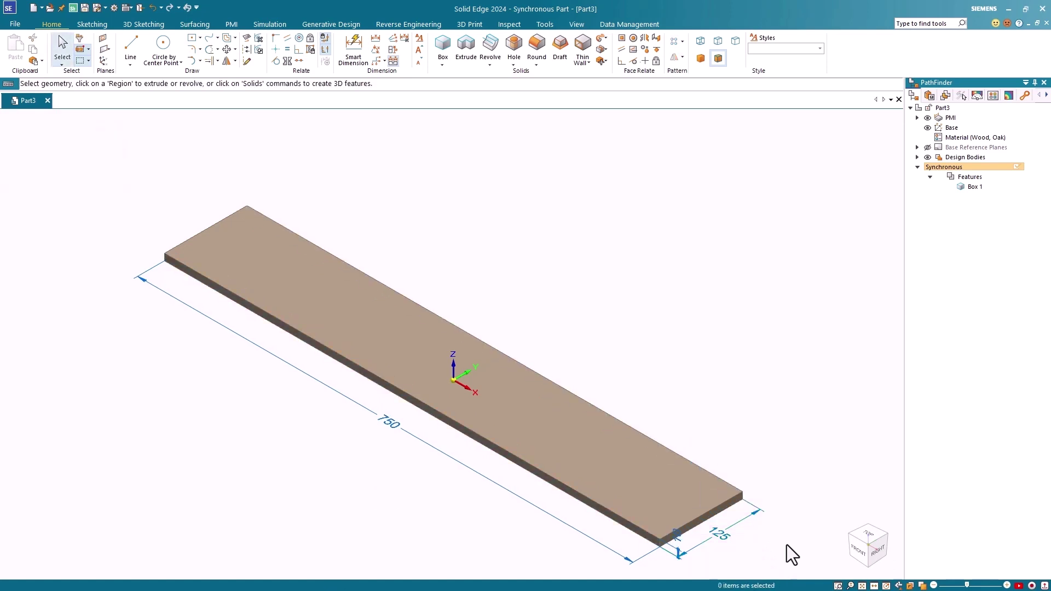
left_click(676, 537)
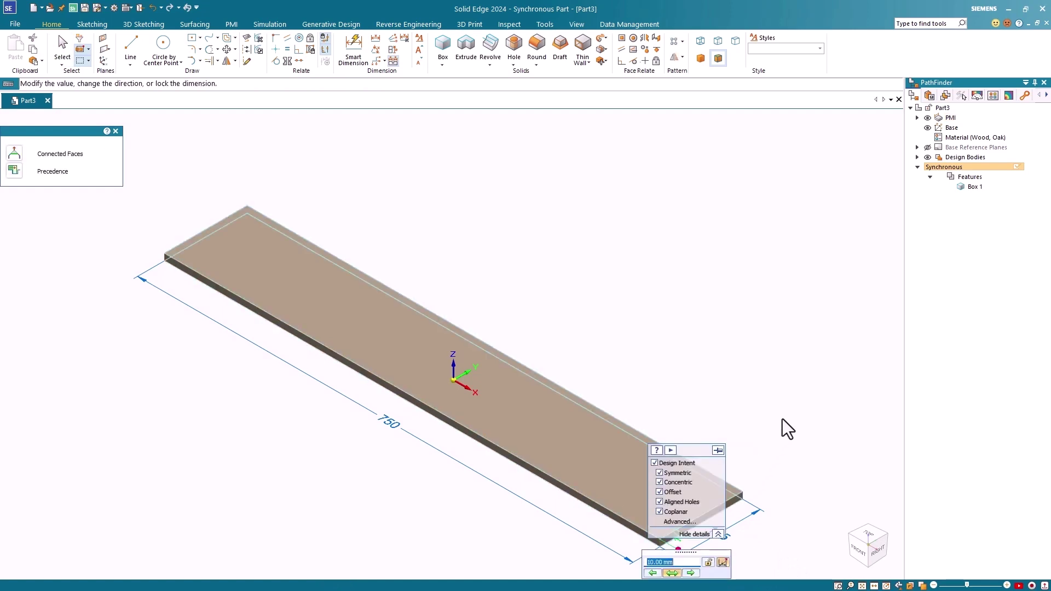
type("12.7")
key("Return")
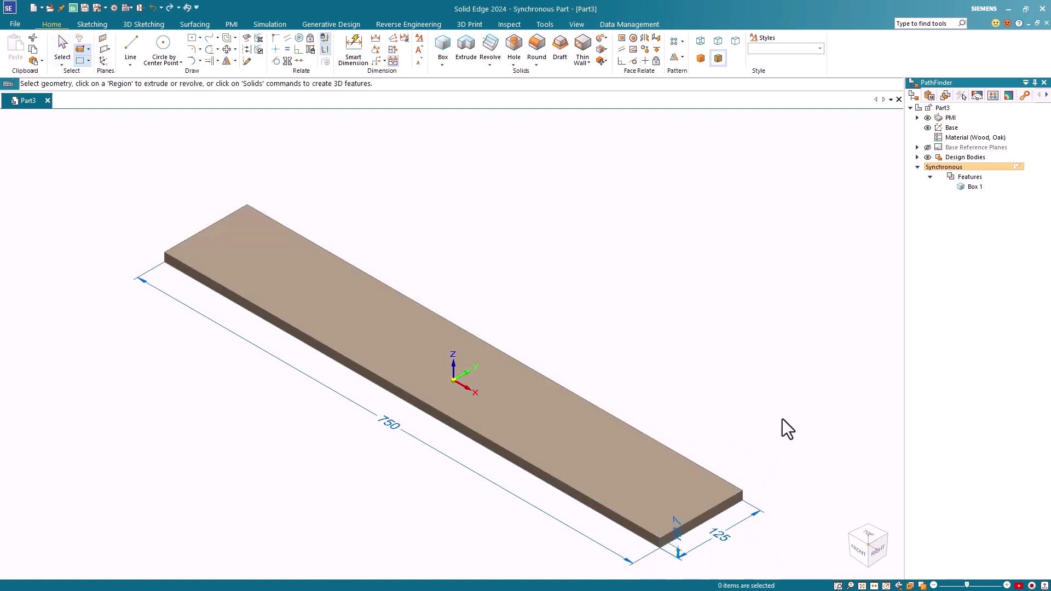
scroll(671, 376, "down", 1)
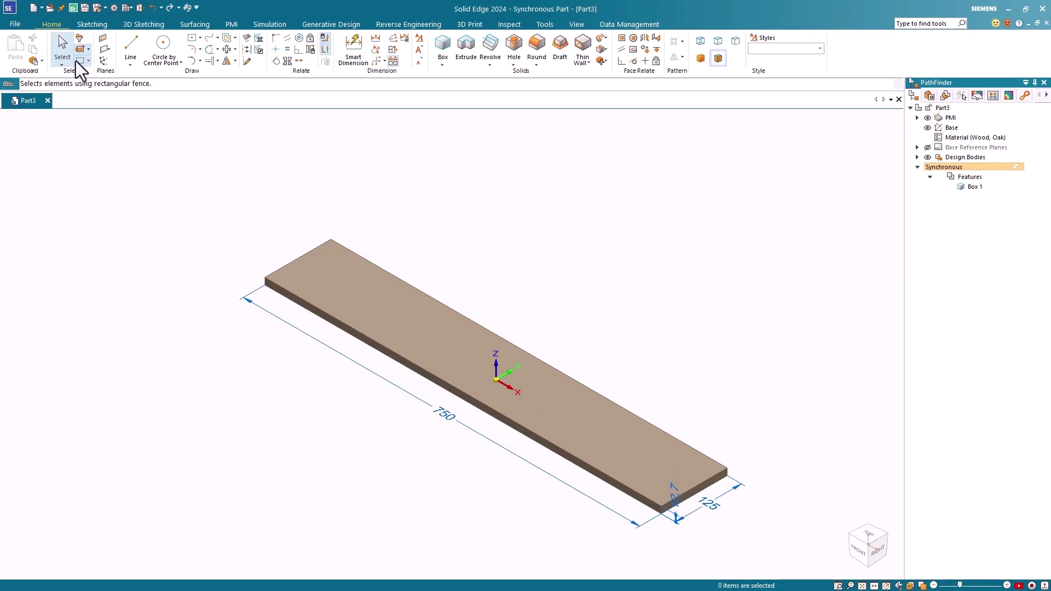
- Save the board as Shelf.par in the C:\Delete folder
left_click(85, 9)
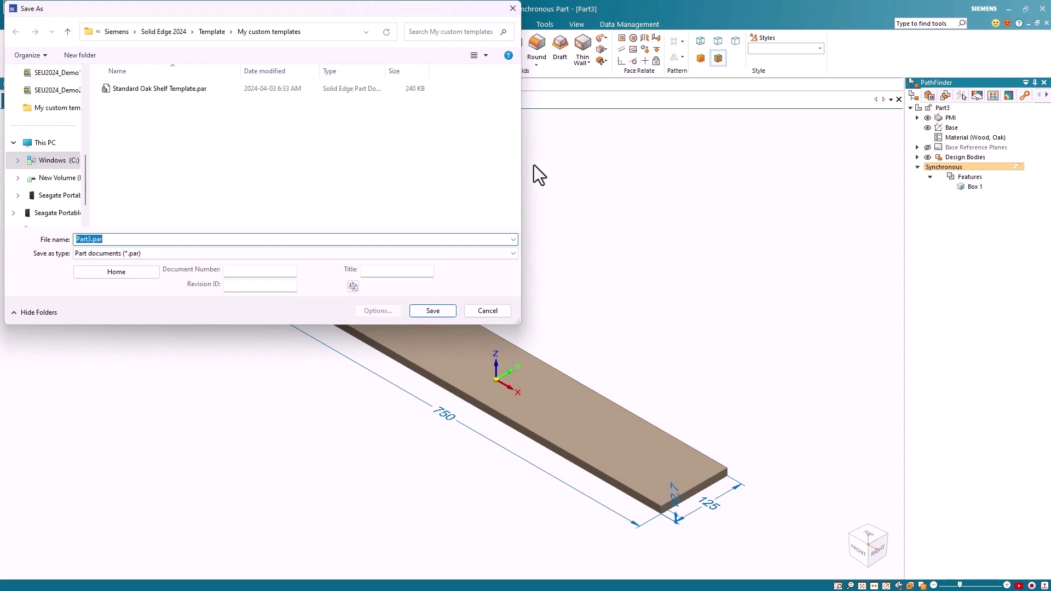
left_click(58, 164)
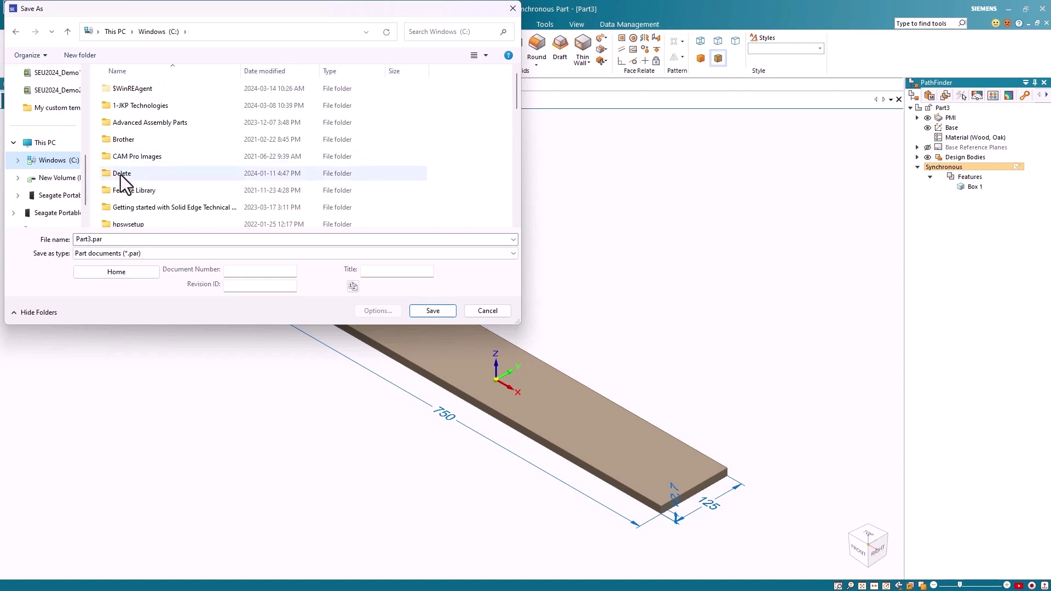
double_click(122, 174)
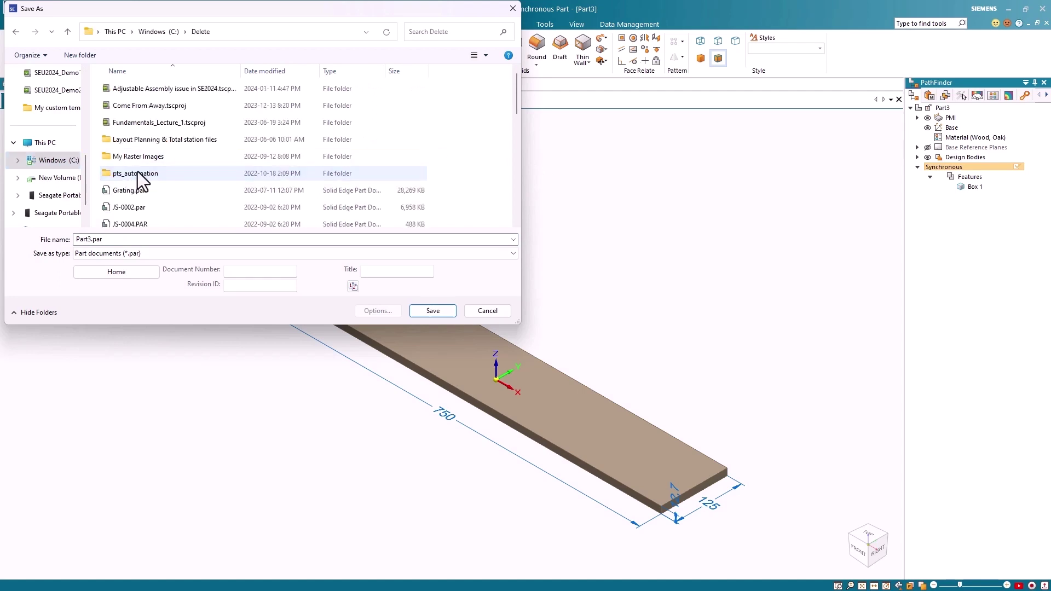
double_click(90, 239)
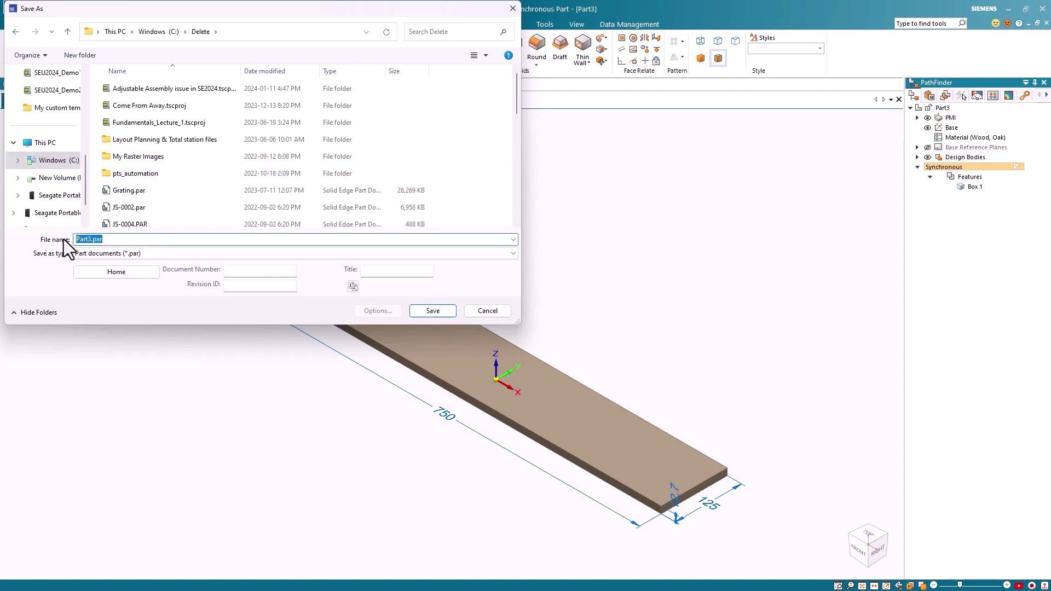
type("Shelf")
left_click(438, 311)
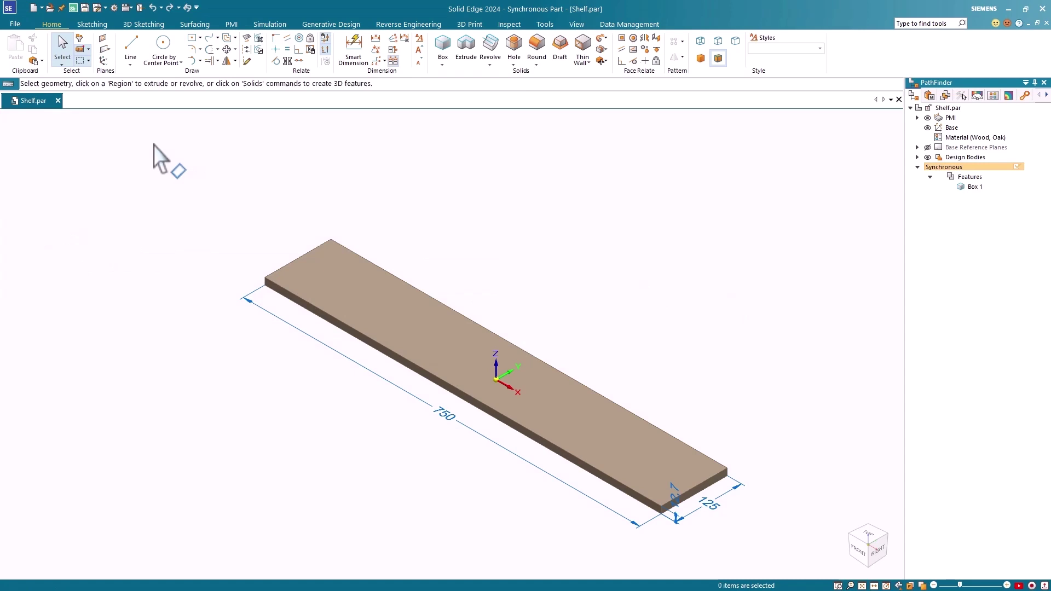
- Close Shelf.par and create a sheet metal part from the 16 Gauge Galv_Steel base tab template
left_click(57, 100)
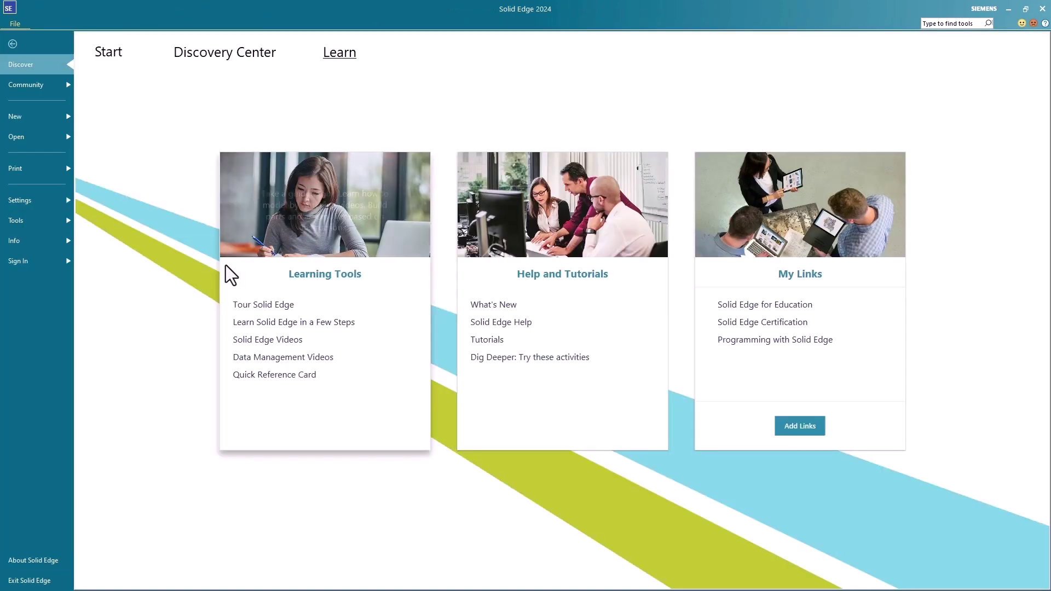
left_click(31, 120)
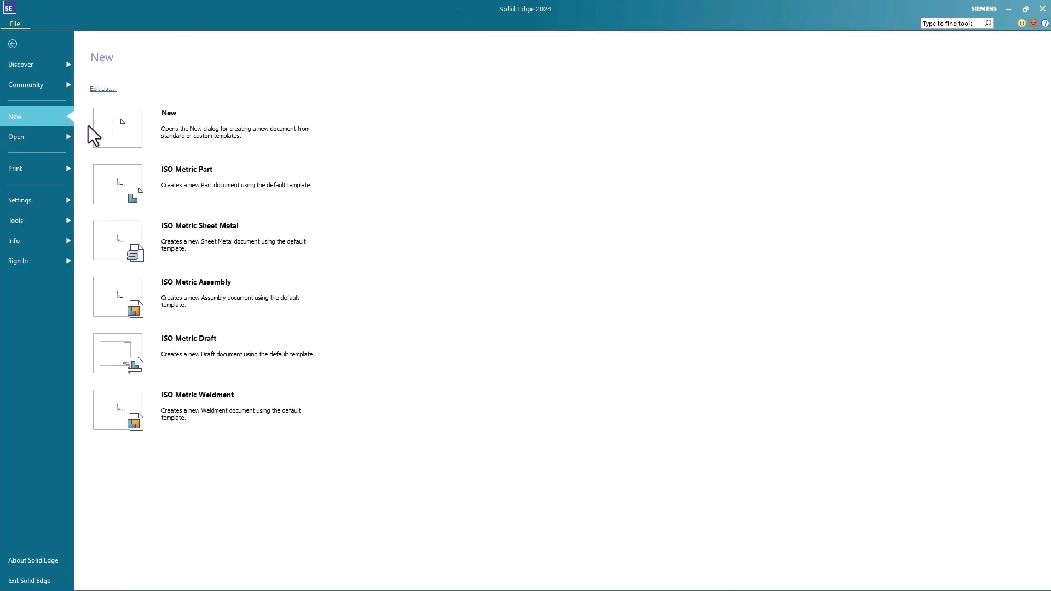
left_click(175, 137)
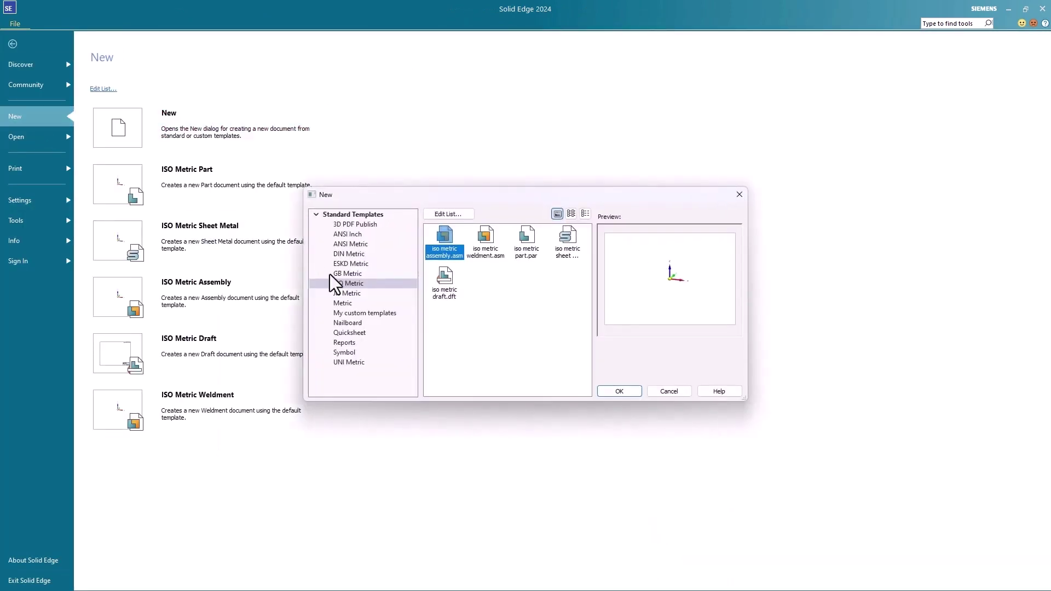
left_click(361, 314)
left_click(452, 253)
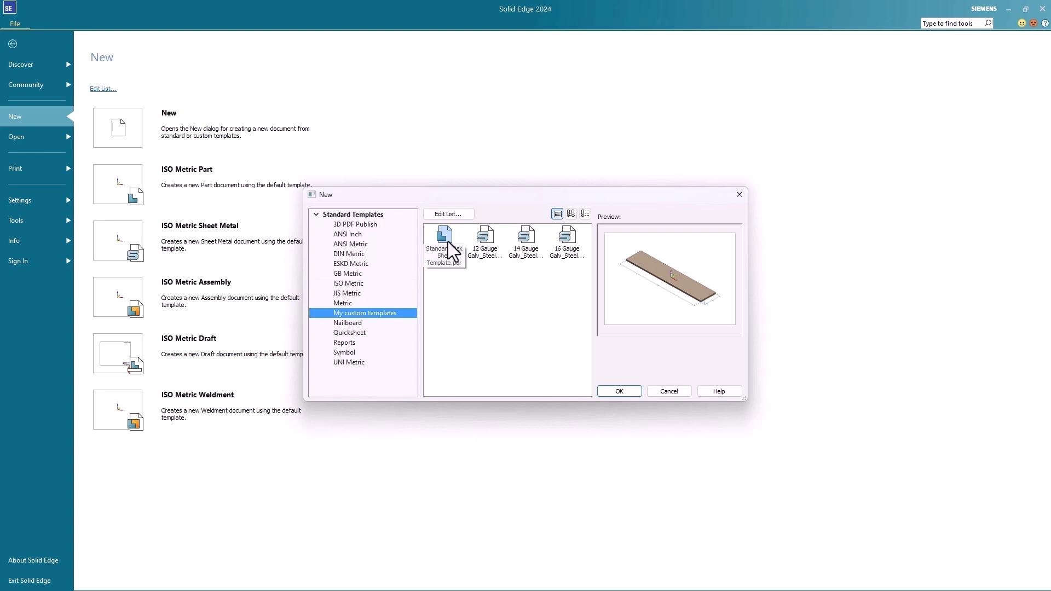
left_click(485, 240)
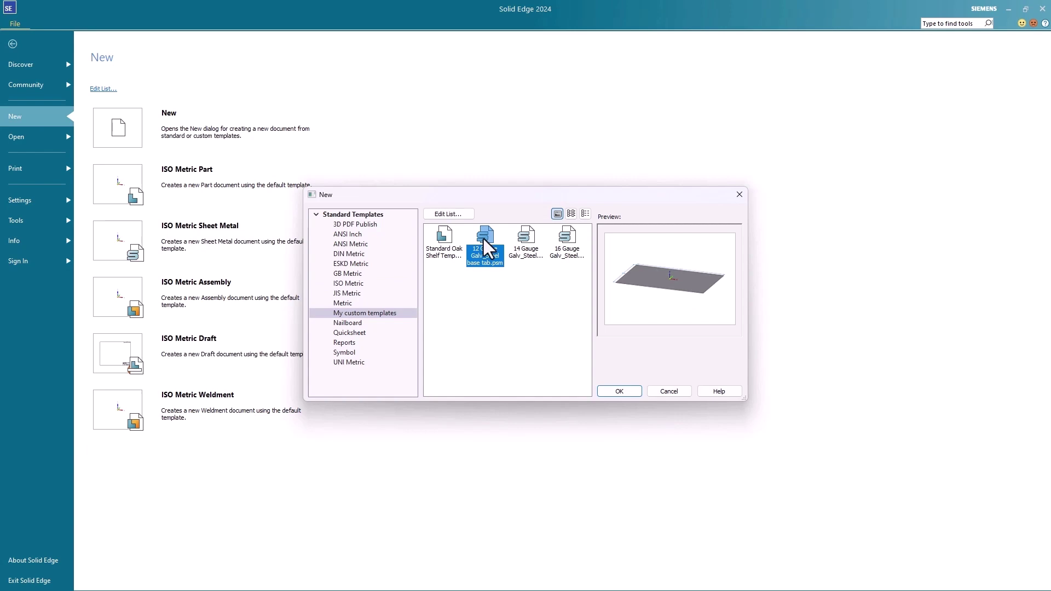
left_click(527, 241)
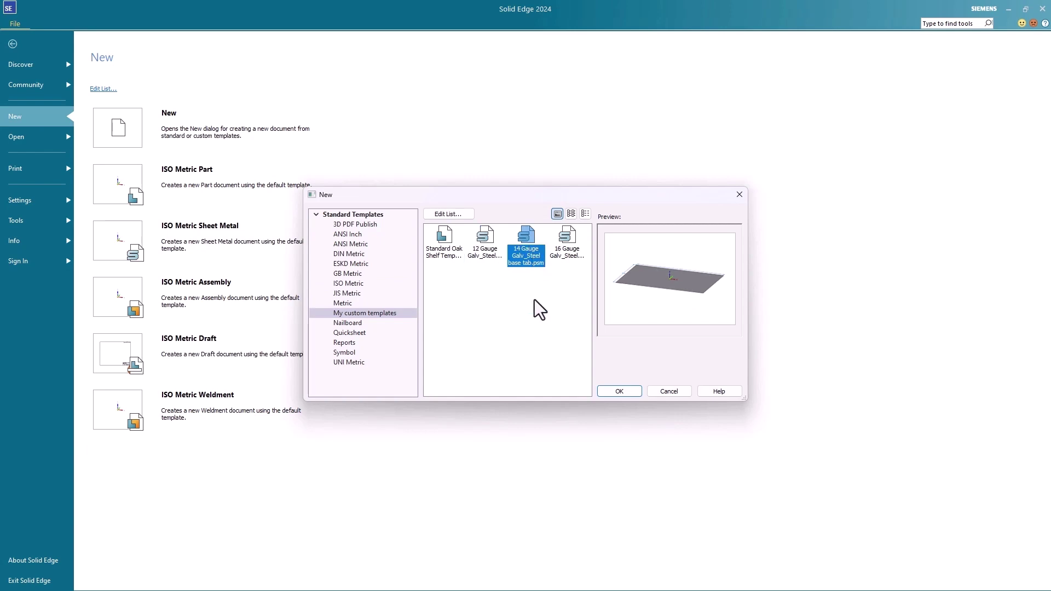
left_click(572, 240)
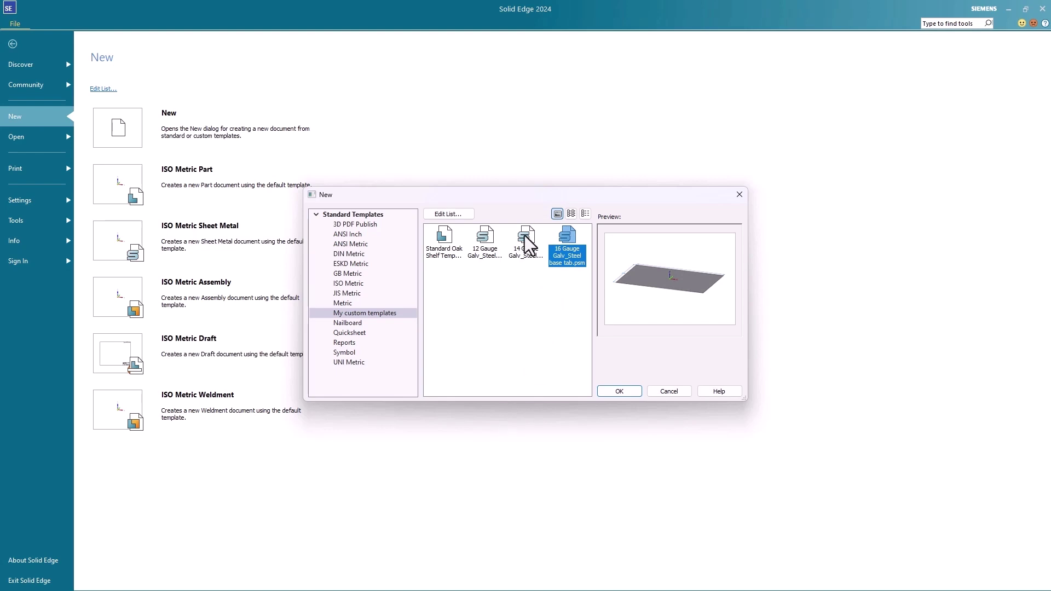
left_click(621, 392)
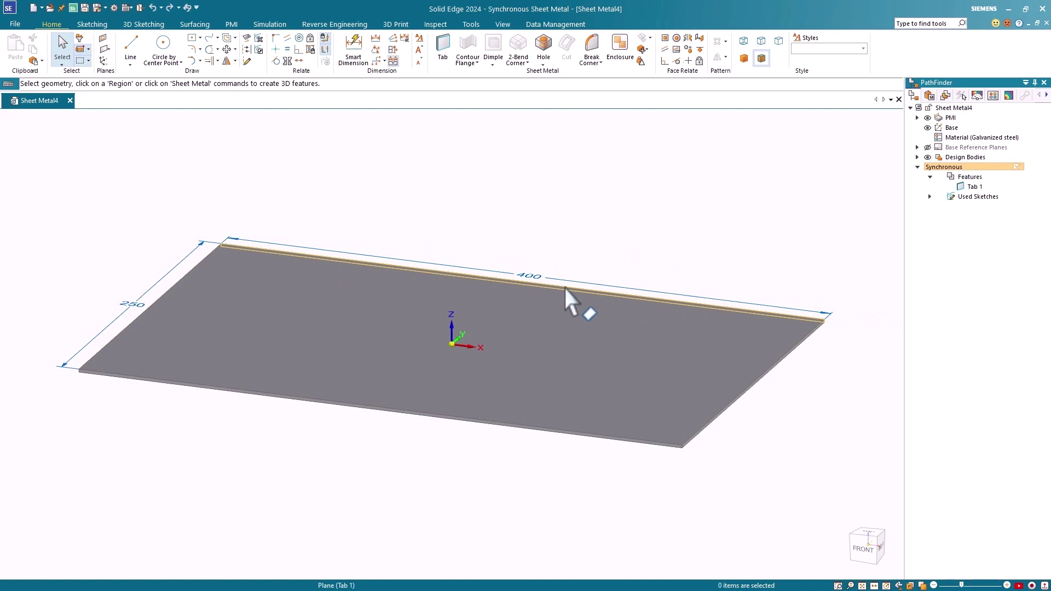
- Change the plate's 400 length dimension to 500
left_click(537, 277)
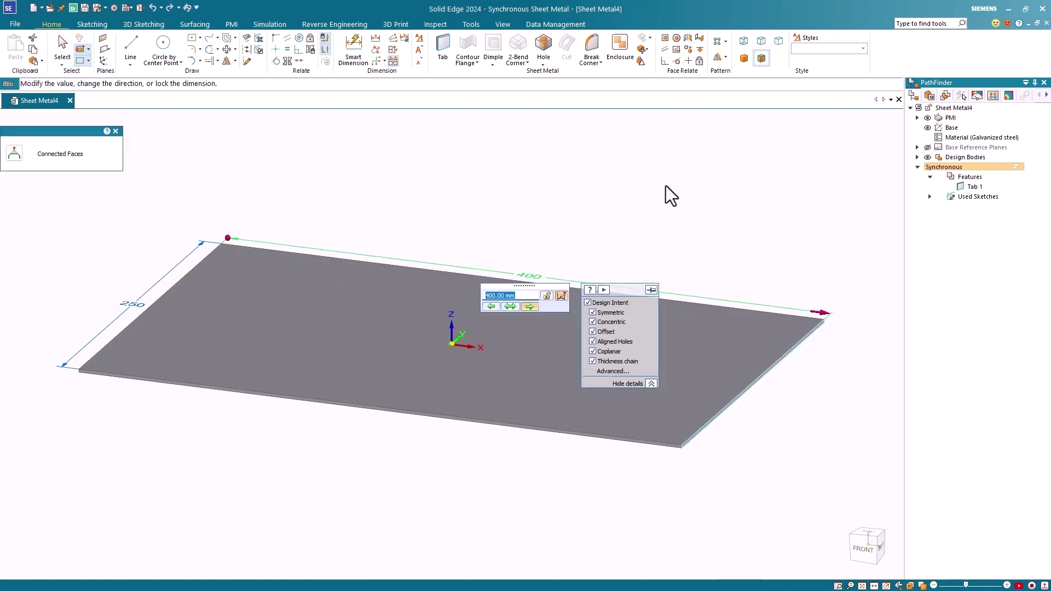
type("500")
key("Return")
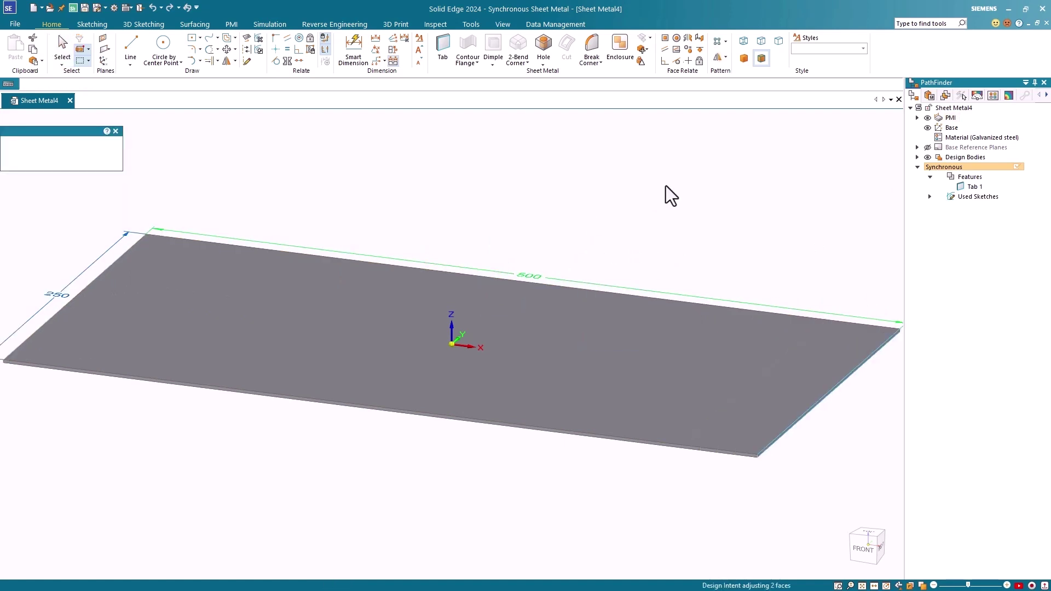
scroll(585, 199, "down", 4)
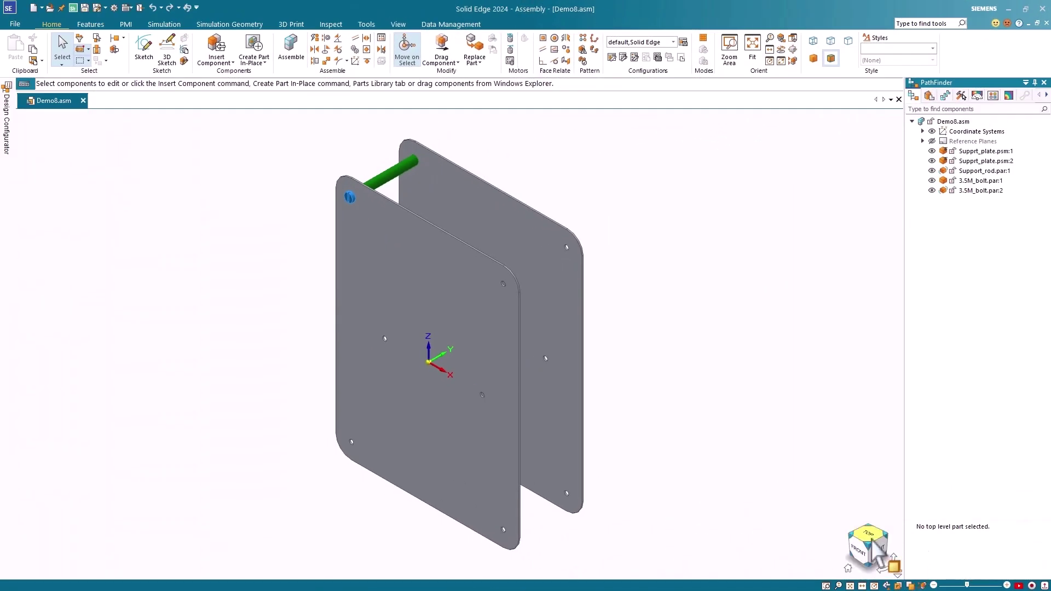
middle_click_drag(685, 438, 698, 486)
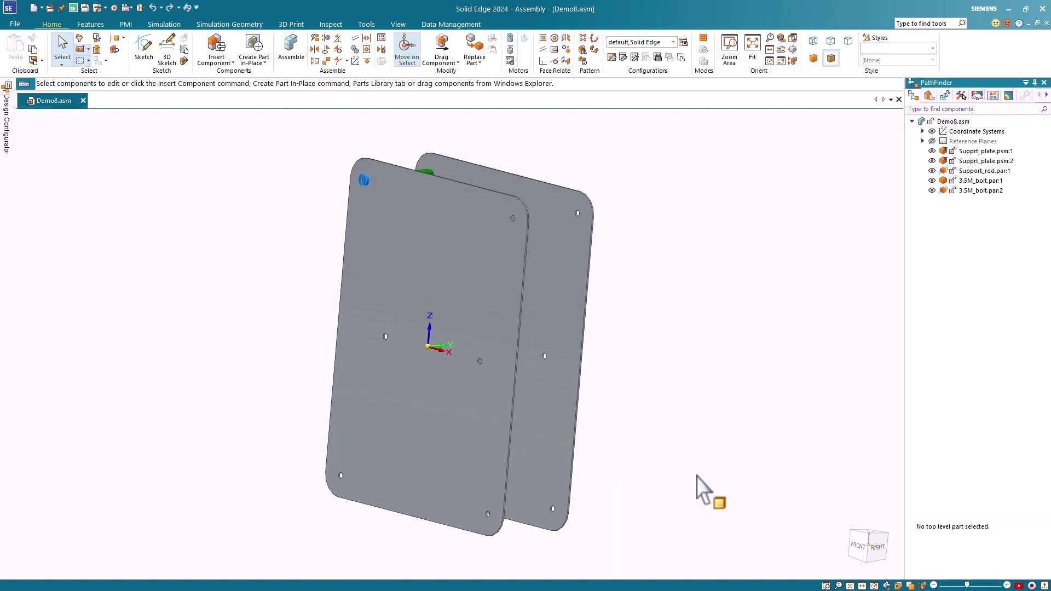
left_click(486, 257)
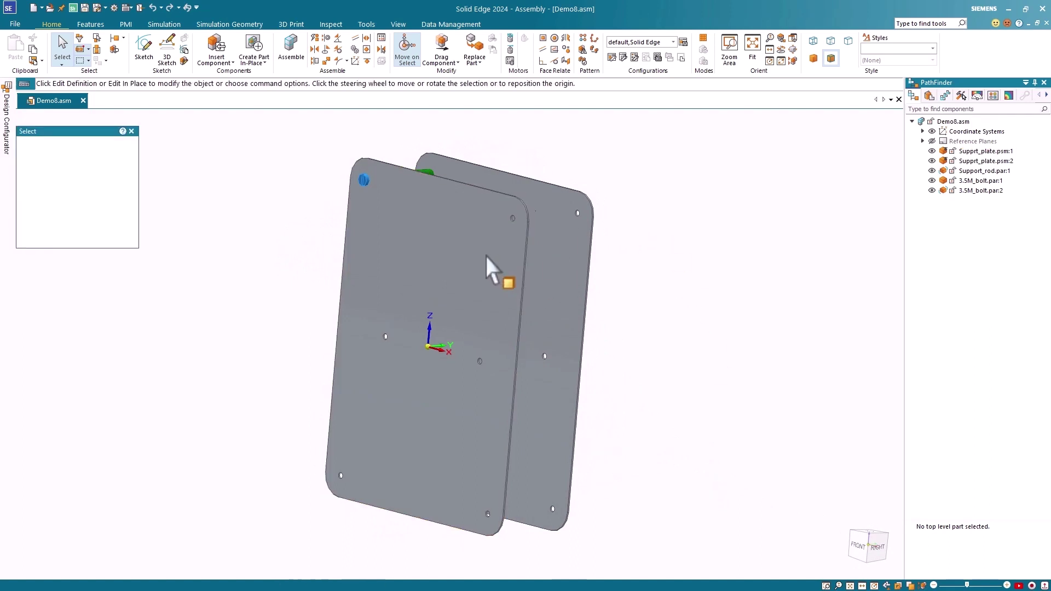
double_click(547, 267)
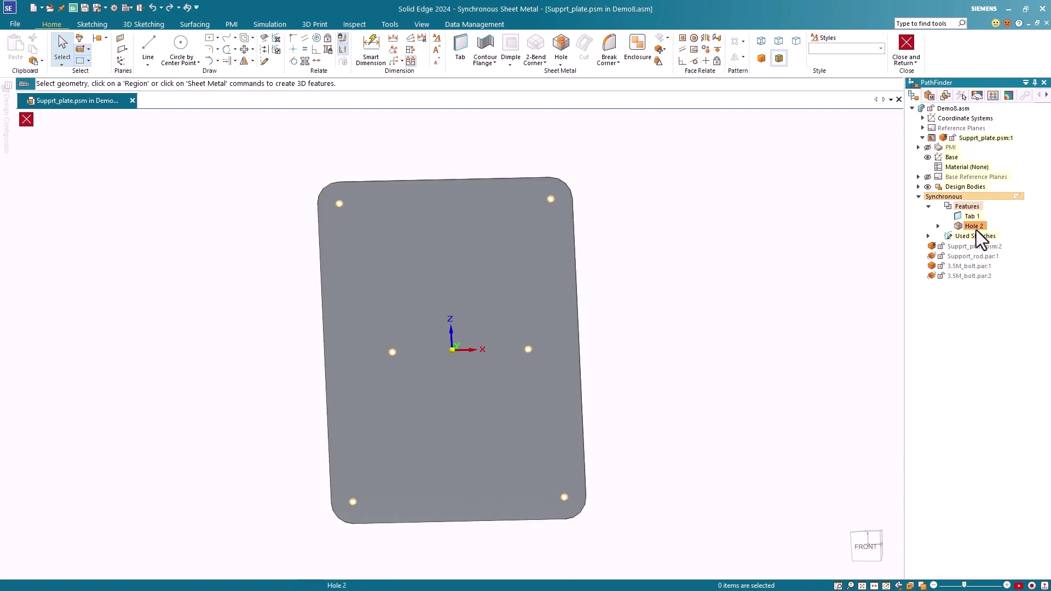
left_click(938, 226)
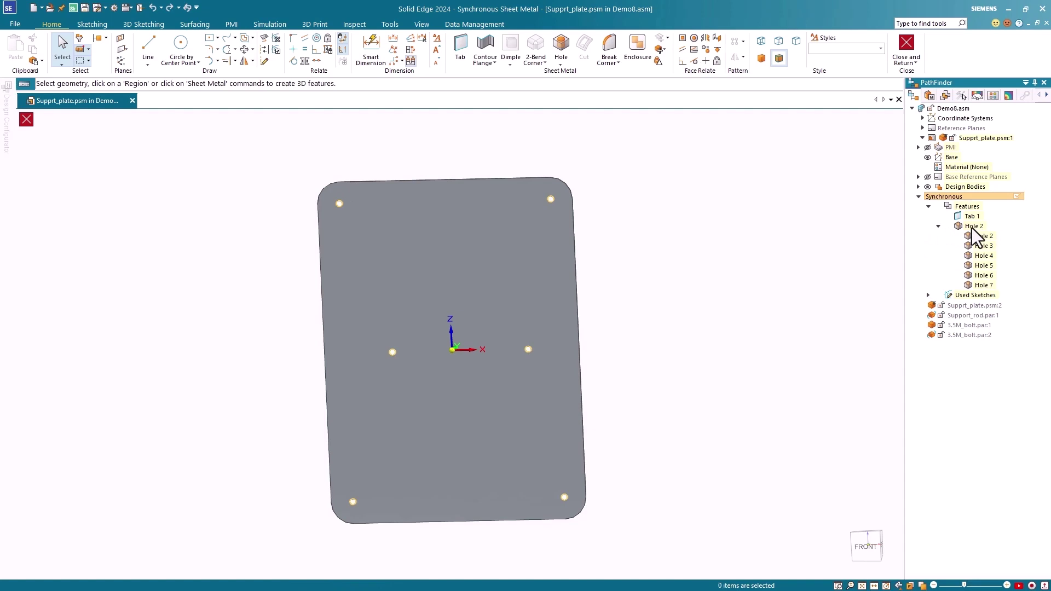
left_click(973, 226)
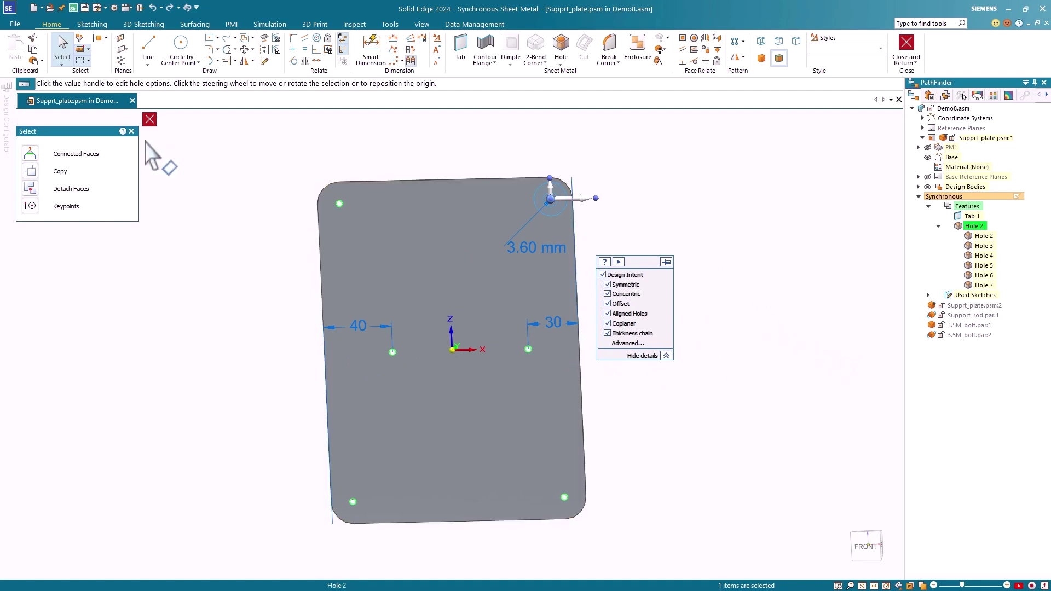
left_click(148, 120)
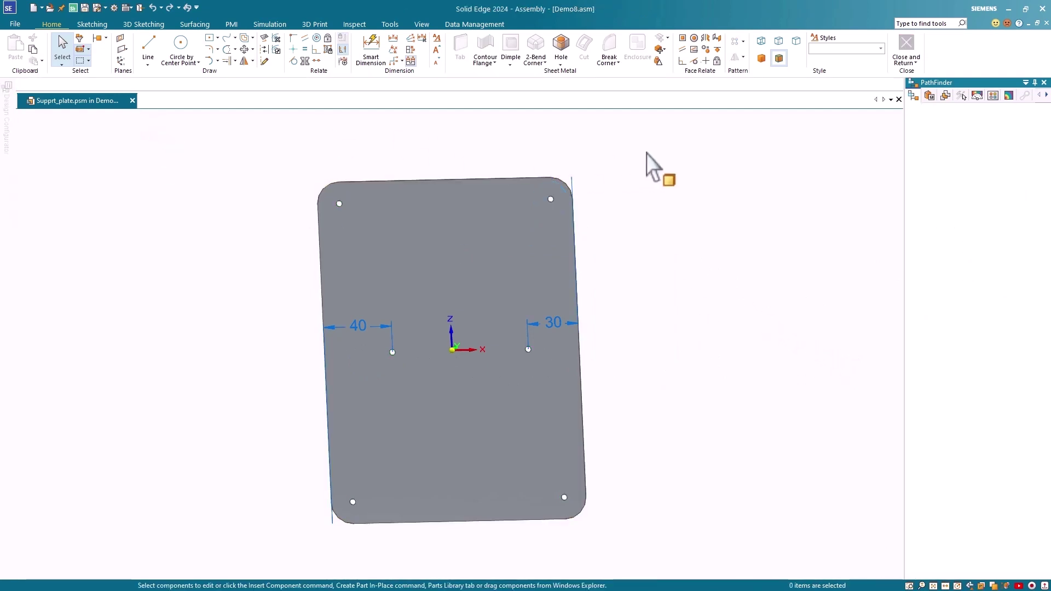
- Close and Return to Demo8.asm, then orbit until both plates face forward
left_click(907, 48)
middle_click_drag(792, 273, 650, 317)
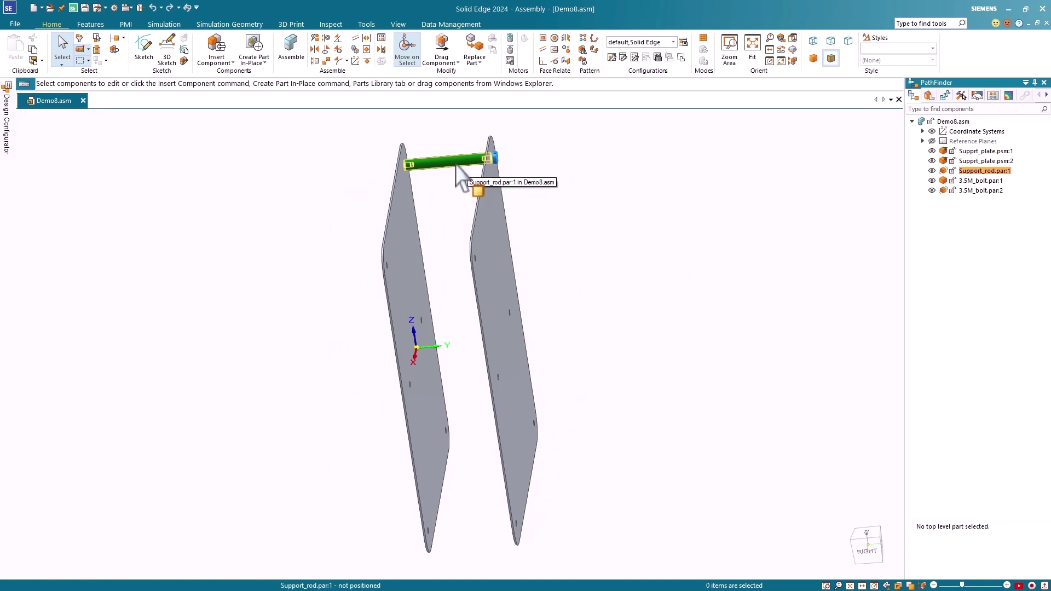
middle_click_drag(516, 180, 432, 192)
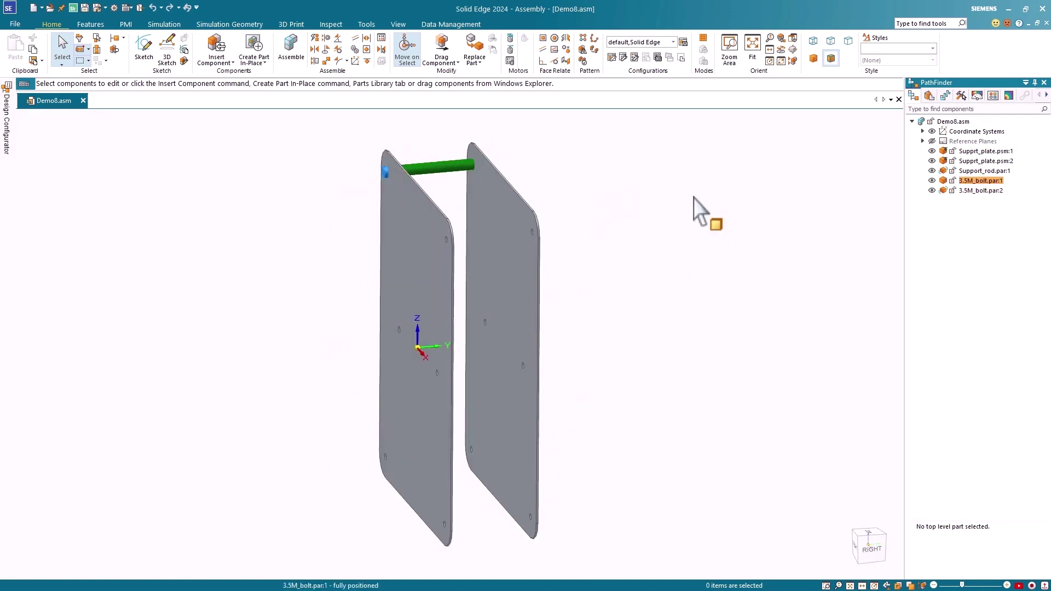
middle_click_drag(699, 312, 701, 285)
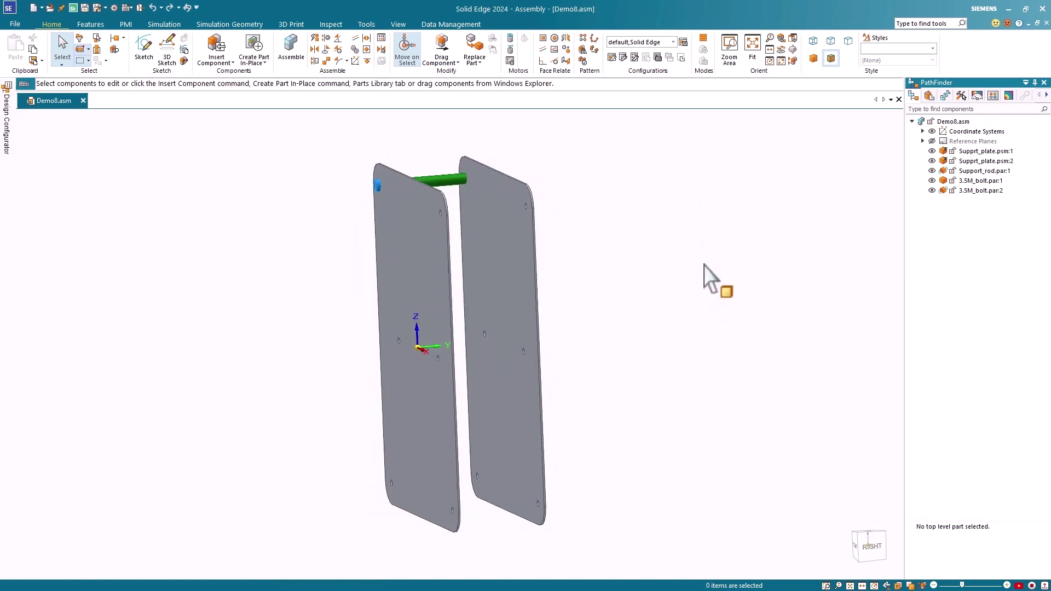
- Start an assembly pattern with both bolts and the support rod as the items
left_click(582, 38)
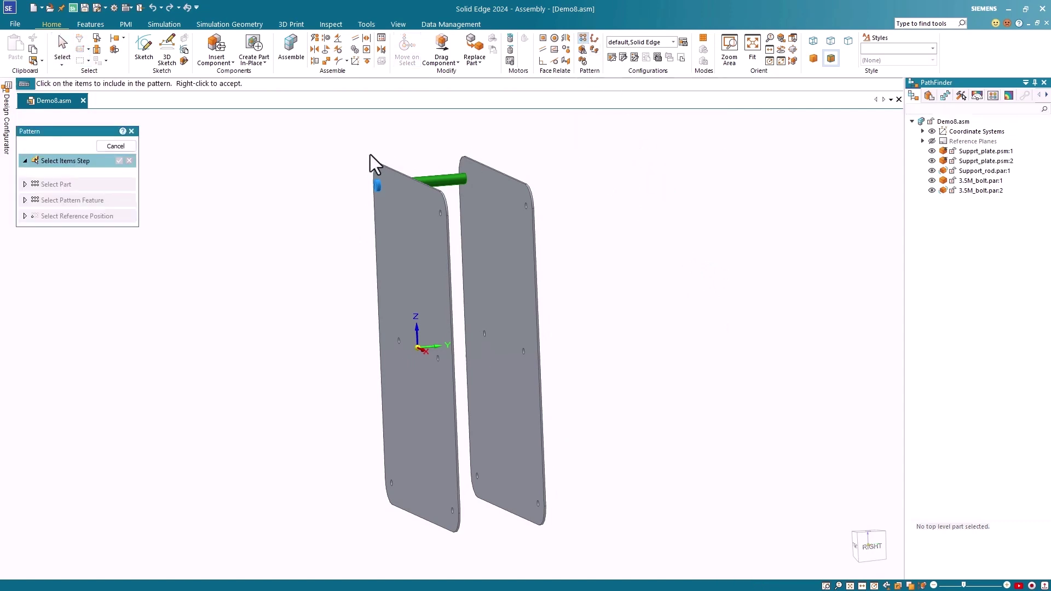
left_click(376, 186)
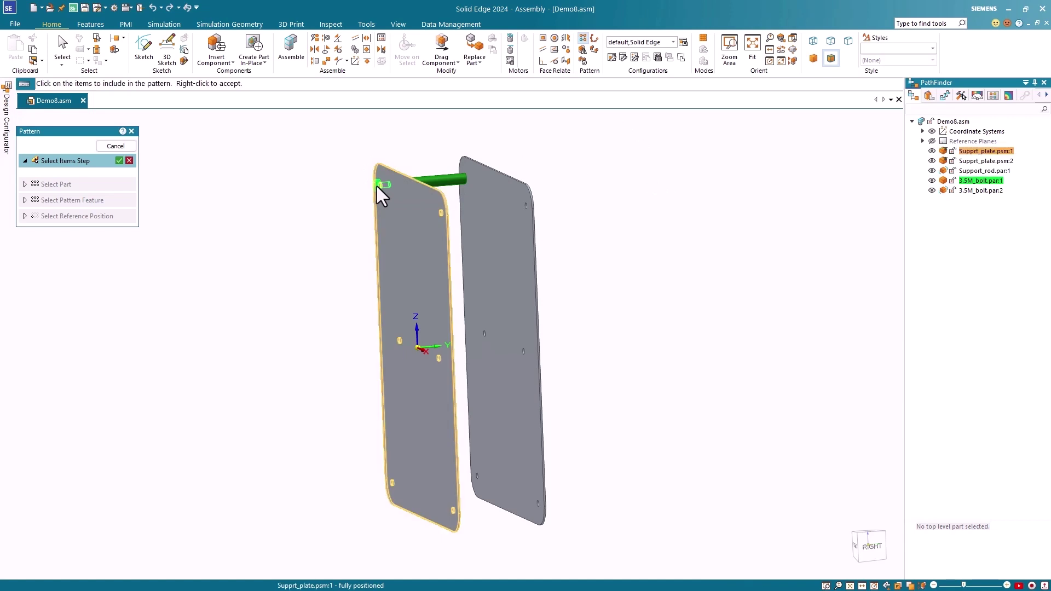
left_click(449, 190)
middle_click_drag(570, 195, 543, 187)
left_click(539, 185)
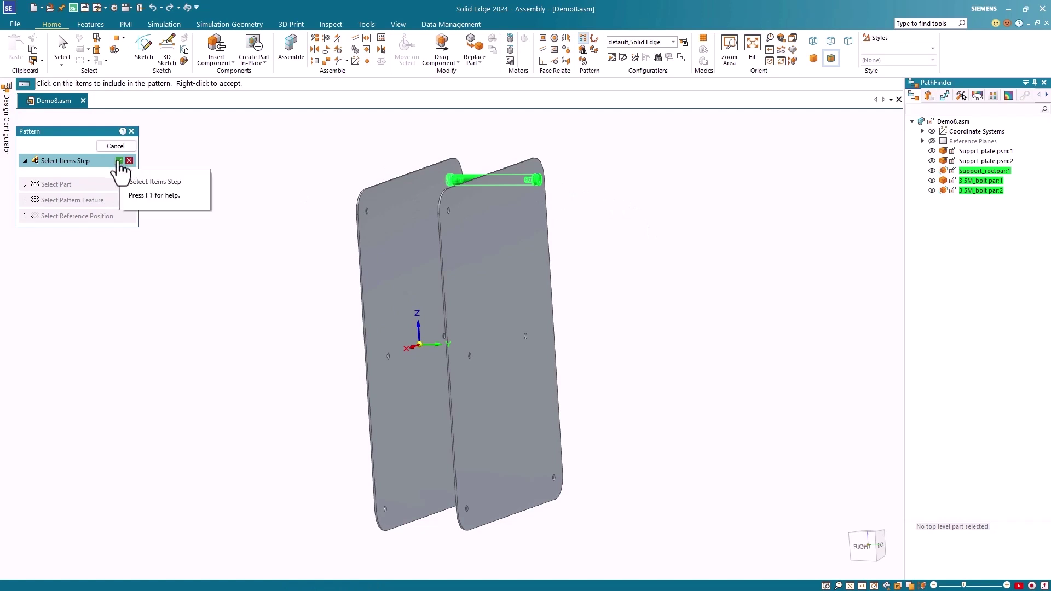
left_click(118, 160)
- Follow the support plate's hole pattern from the bolted reference hole to create Pattern_1
middle_click_drag(648, 333, 774, 321)
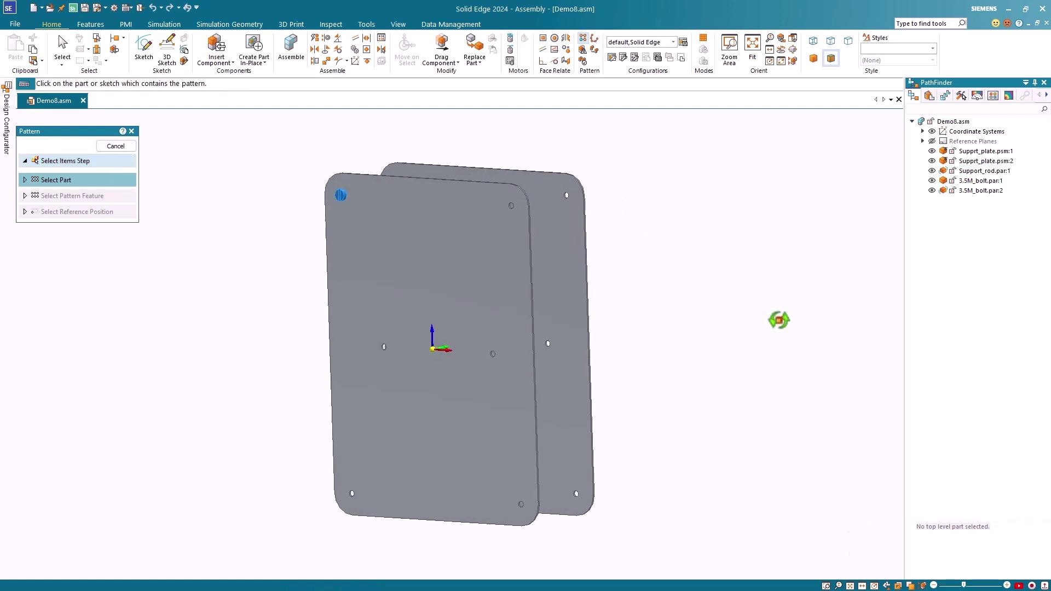
left_click(445, 268)
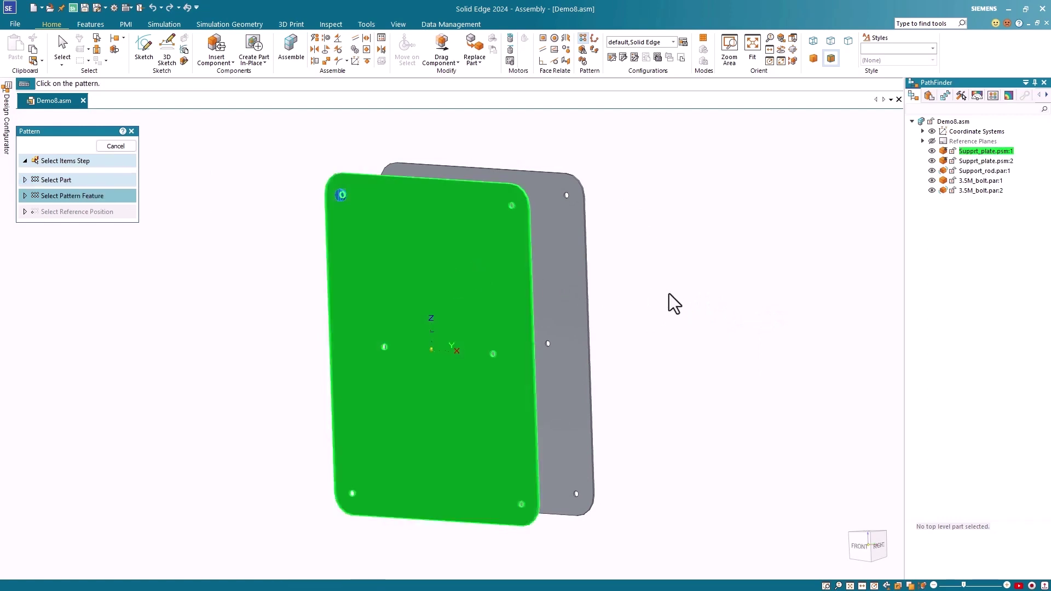
left_click(384, 347)
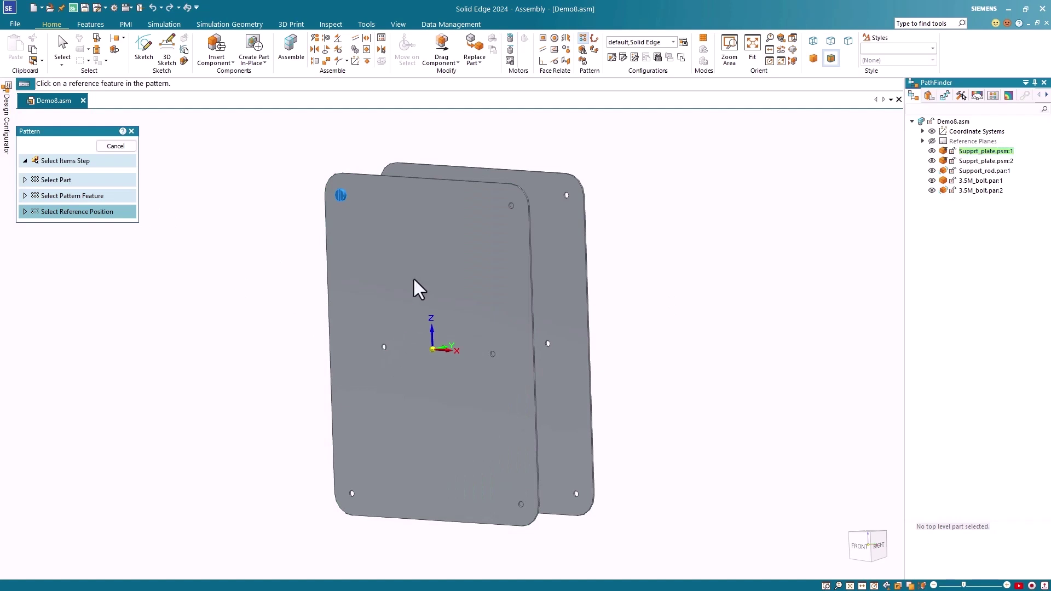
left_click(342, 194)
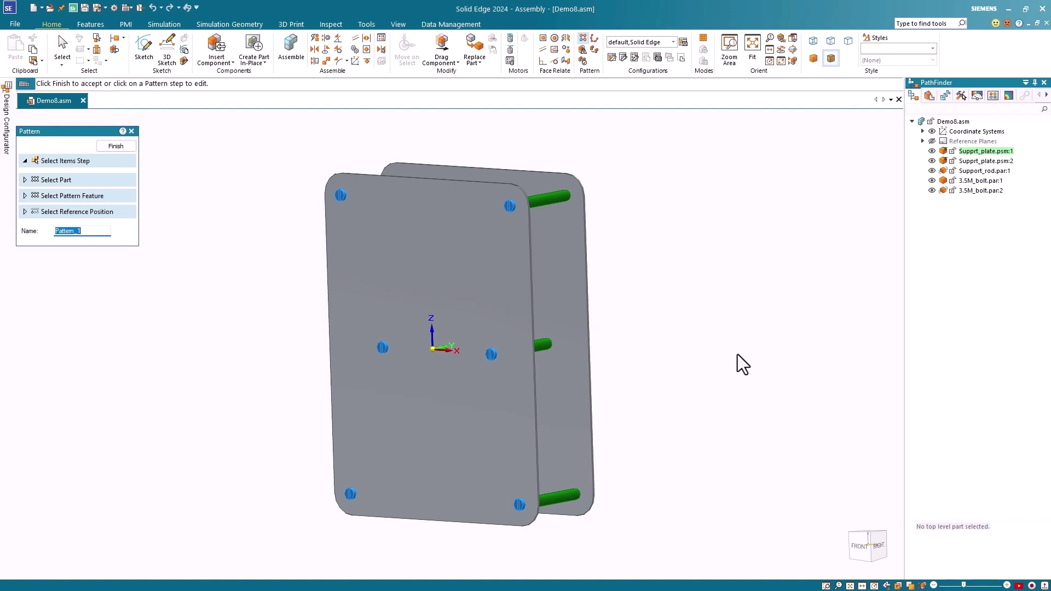
middle_click_drag(739, 363, 713, 352)
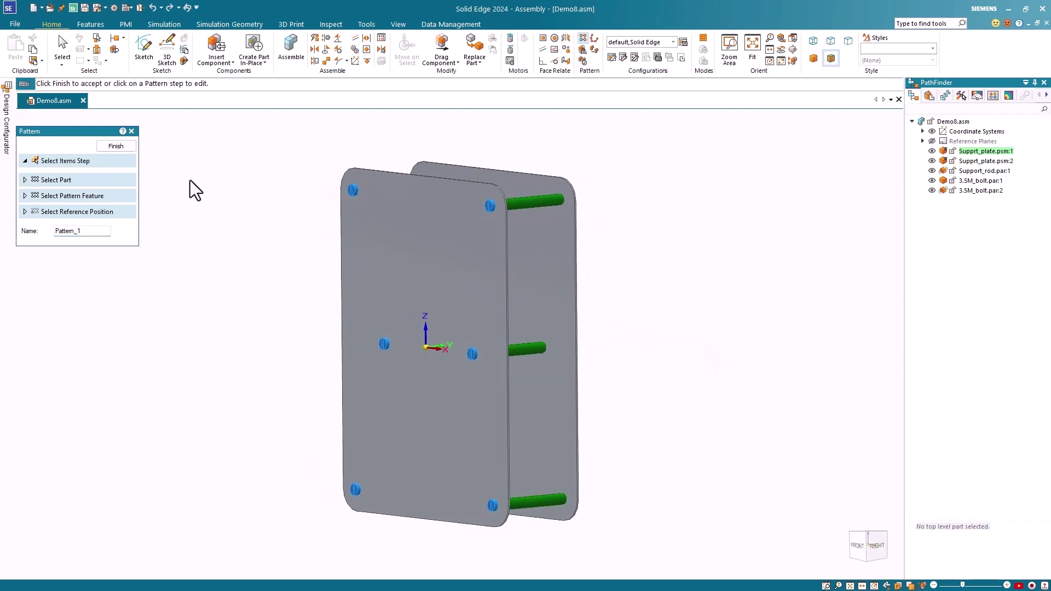
left_click(117, 146)
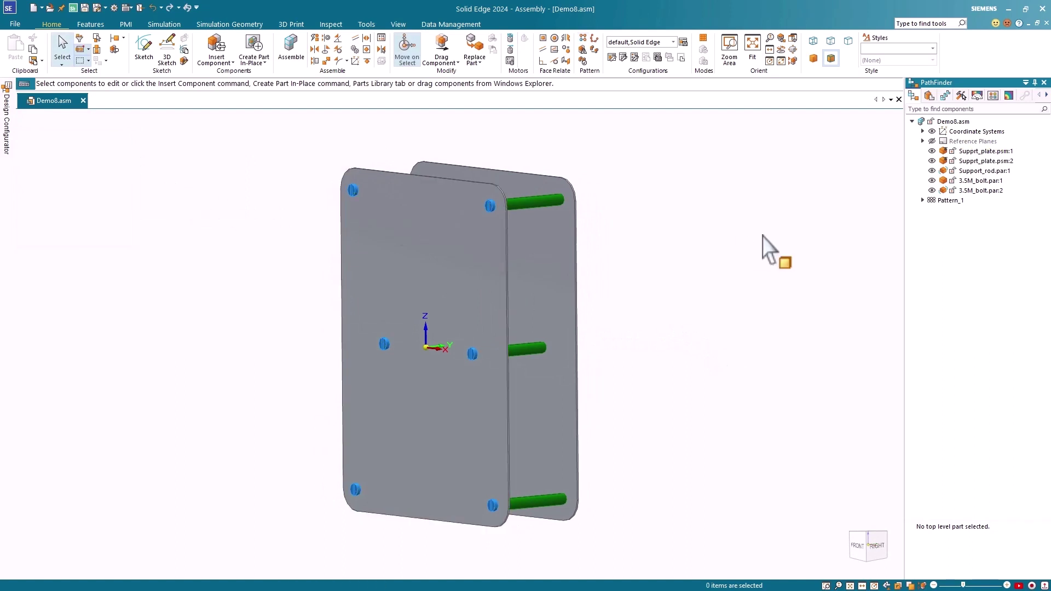
- Expand Pattern_1 in PathFinder to list its patterned items
left_click(922, 200)
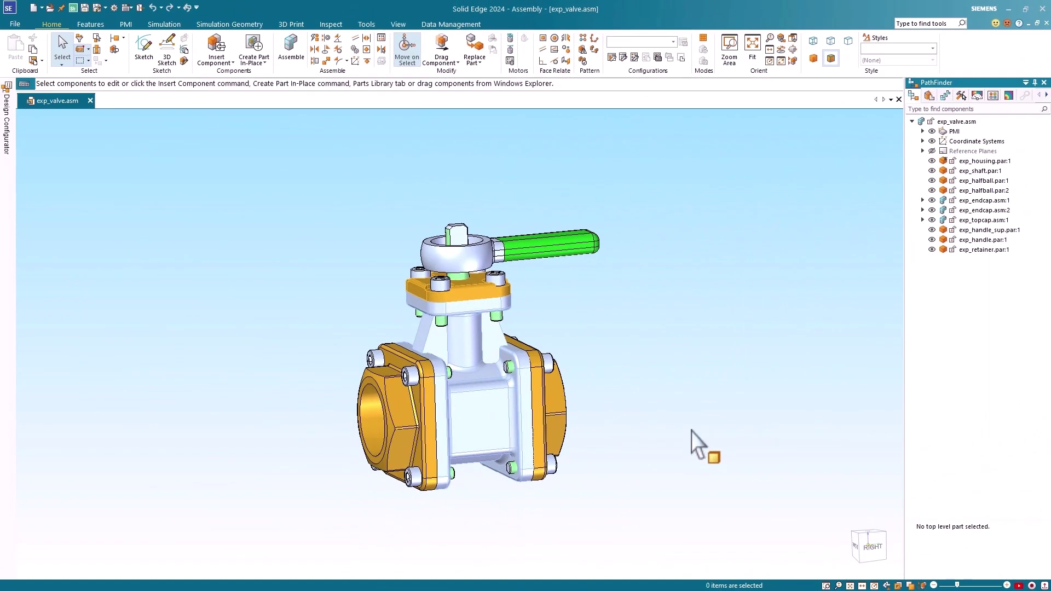
- Set the first endcap's mate offset from the housing to 1 mm
mouse_move(658, 419)
middle_mouse_down()
mouse_move(644, 427)
mouse_move(675, 429)
middle_mouse_up()
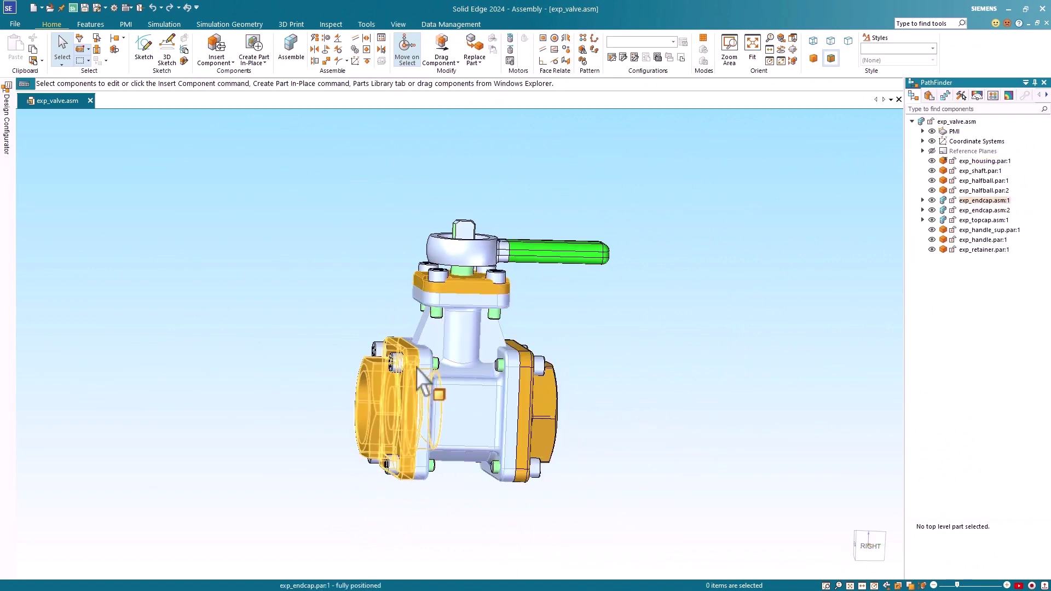
mouse_move(665, 388)
middle_mouse_down()
mouse_move(681, 394)
mouse_move(668, 368)
mouse_move(672, 398)
middle_mouse_up()
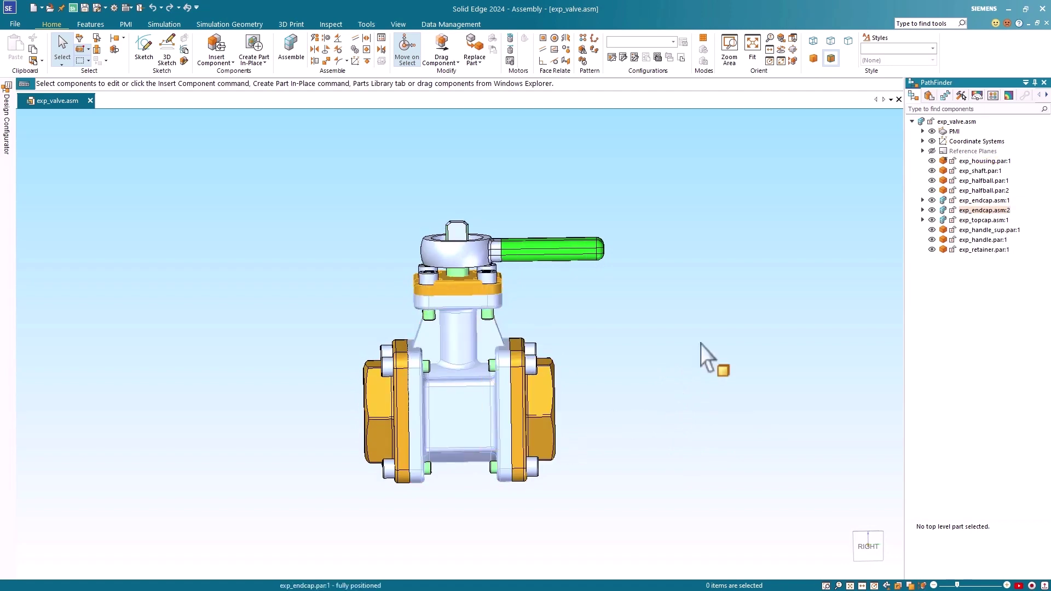
left_click(985, 201)
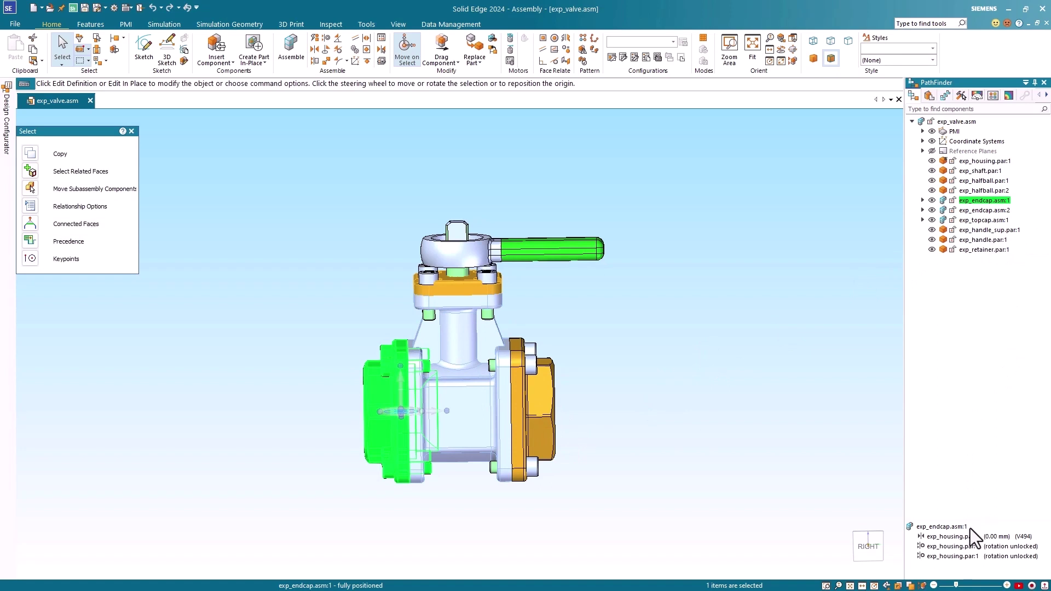
left_click(964, 536)
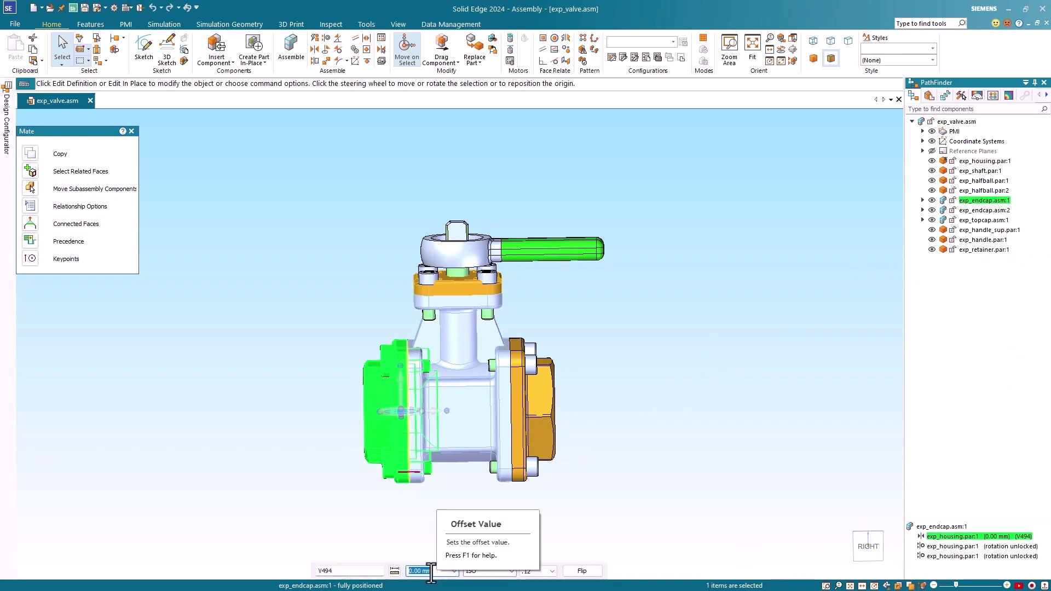
type("1")
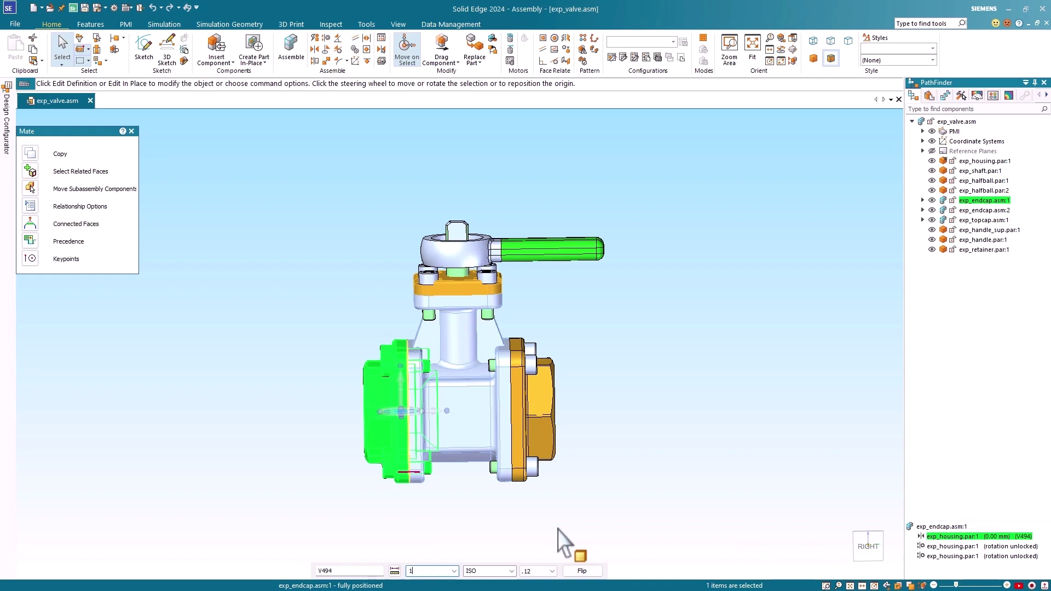
key("Return")
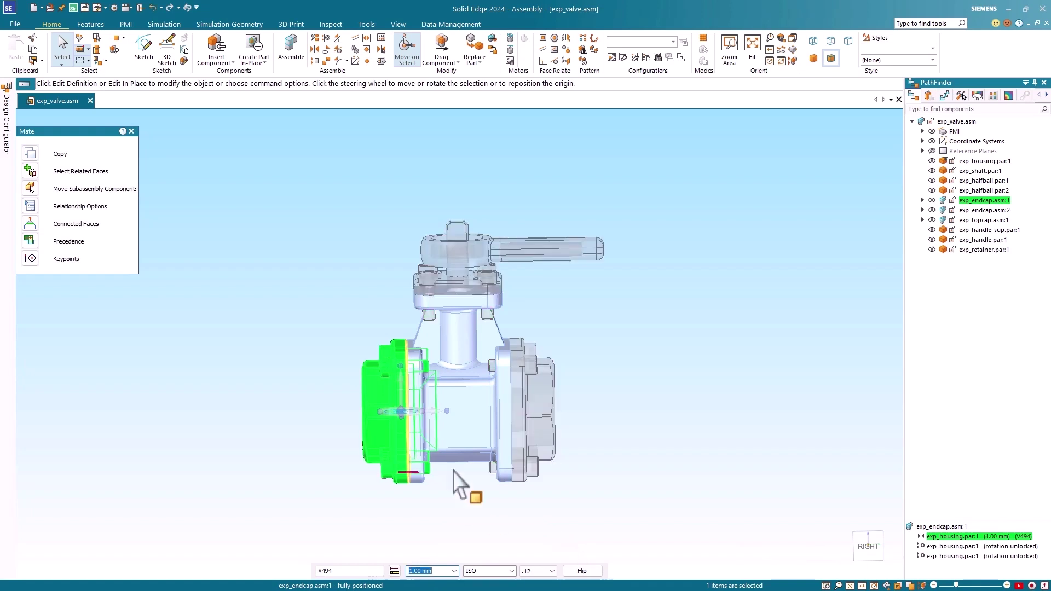
left_click(716, 379)
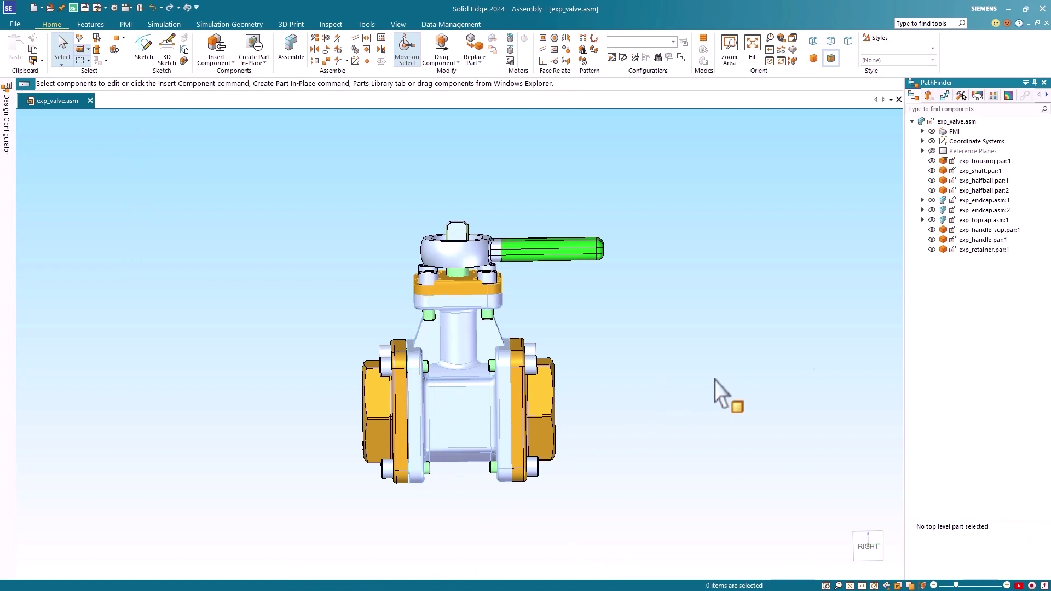
- Set exp_endcap.asm:2's mate offset from the housing to 1.00 mm
left_click(981, 211)
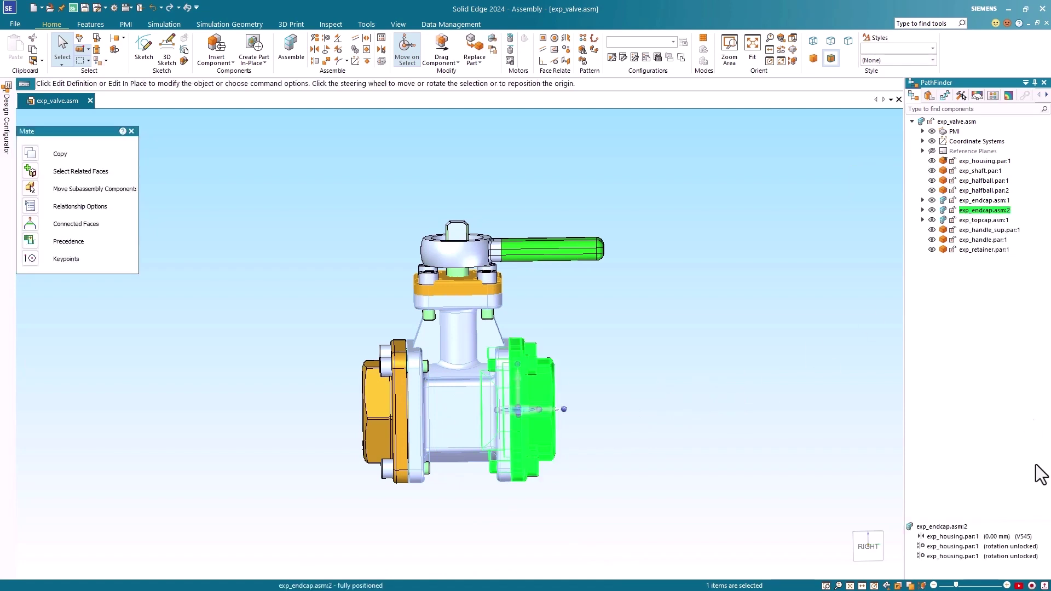
left_click(994, 537)
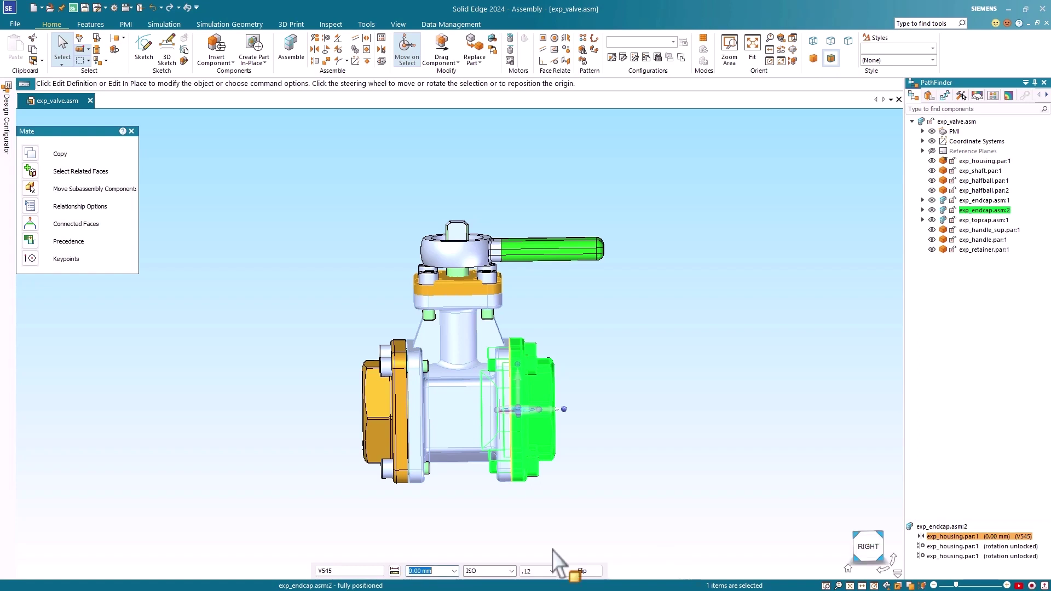
type("1")
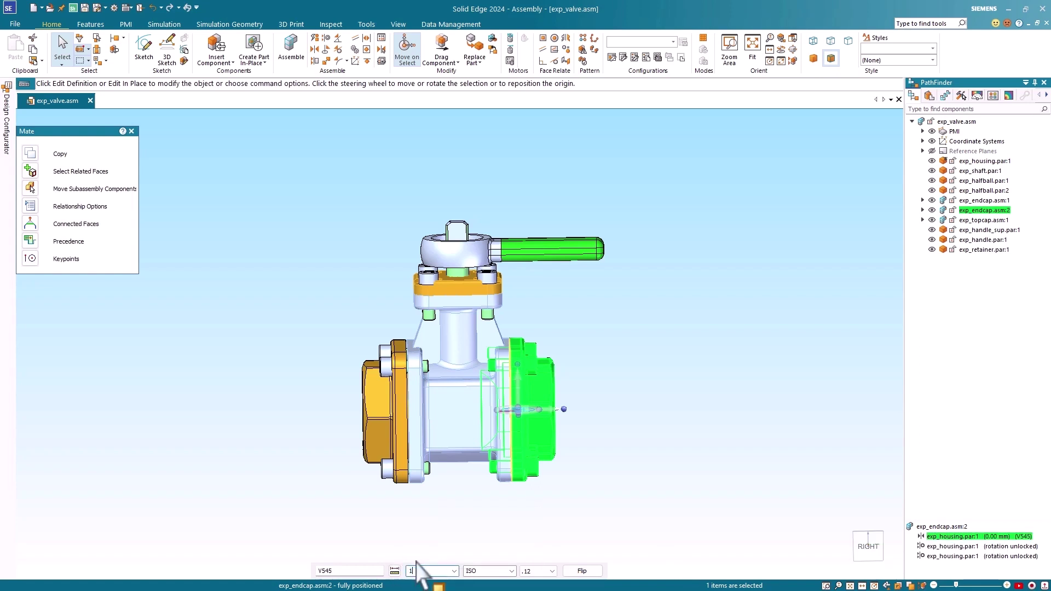
key("Return")
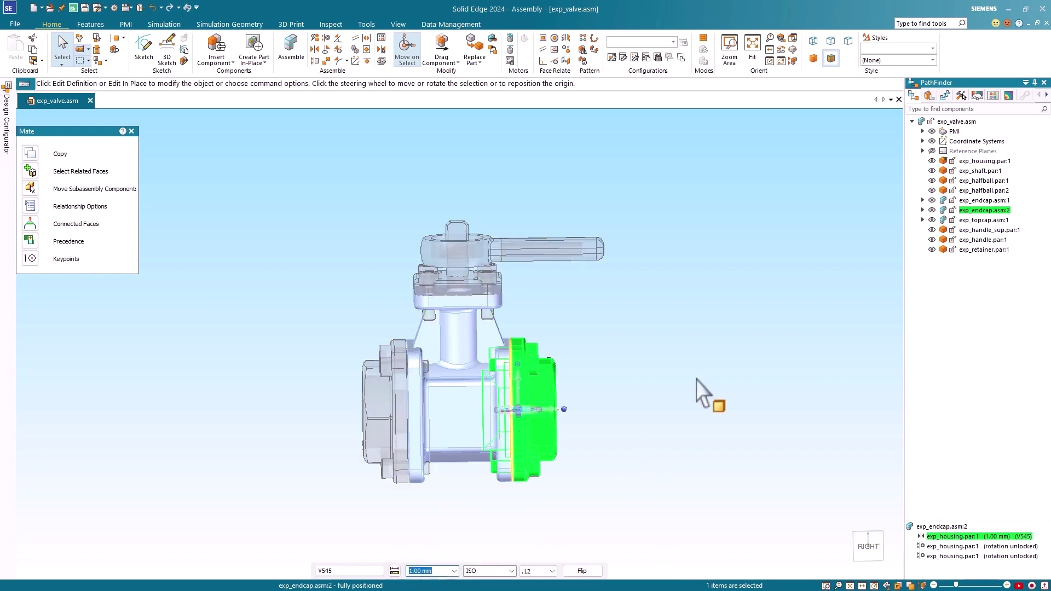
key("Escape")
- Edit the first endcap subassembly exp_endcap.asm:1 in place
scroll(597, 364, "up", 3)
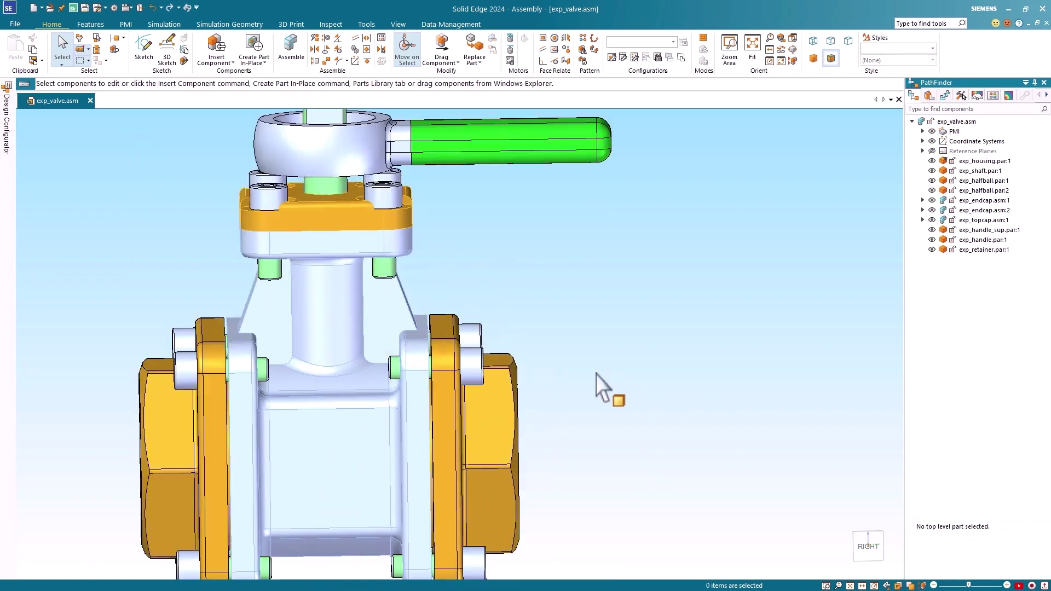
scroll(596, 374, "down", 2)
middle_click_drag(664, 438, 619, 439)
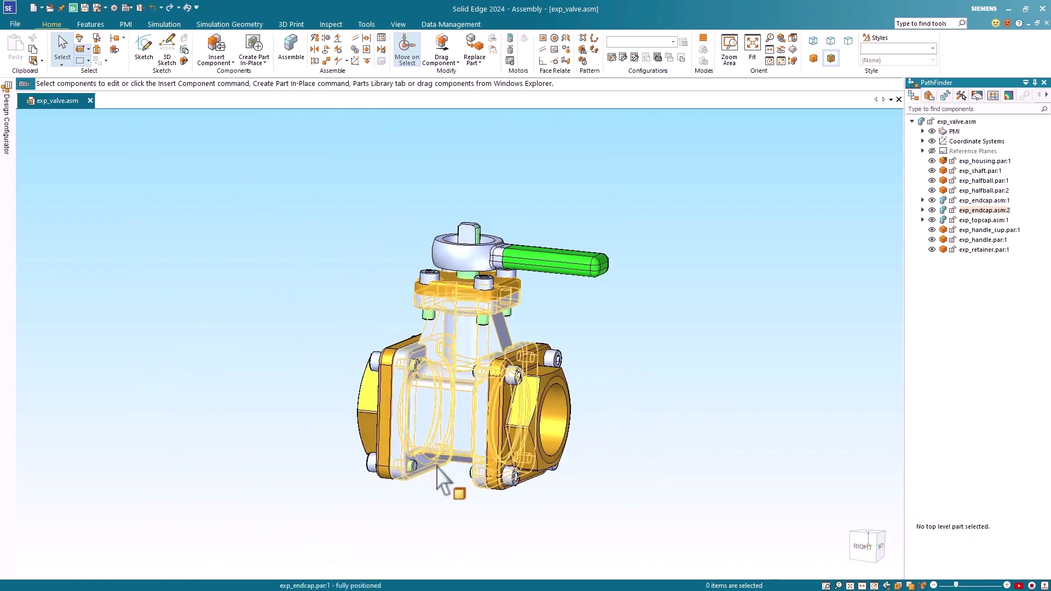
left_click(974, 202)
right_click(973, 203)
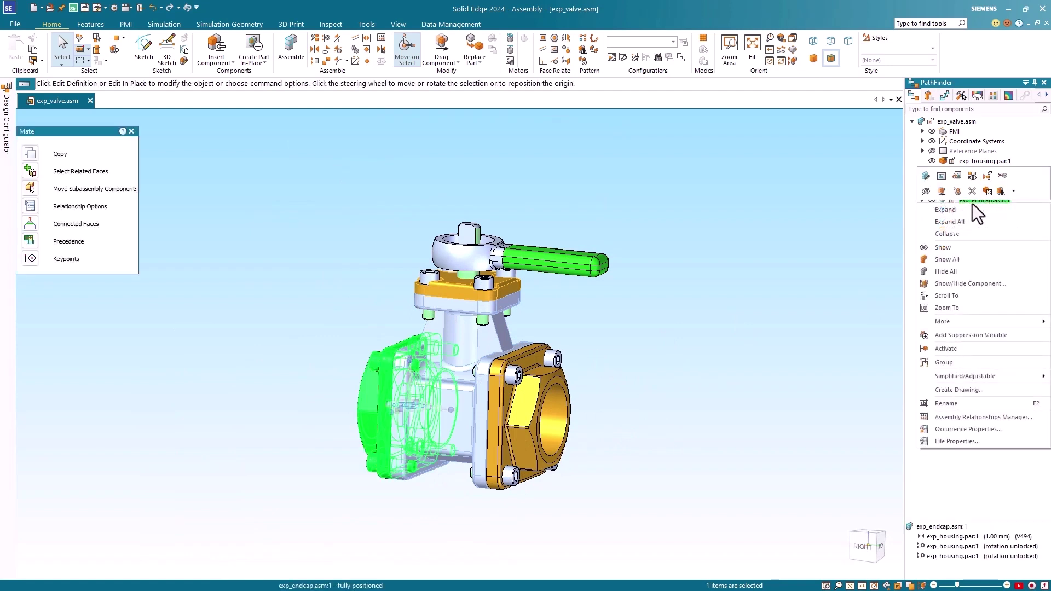
left_click(942, 175)
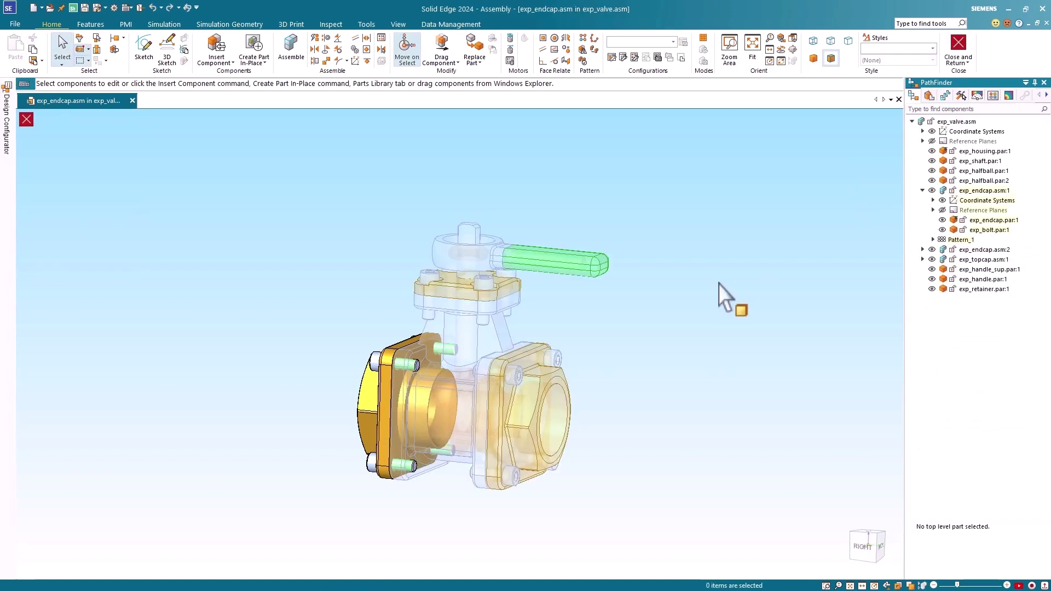
- Hide the other valve parts with Hide Previous Level, then return to Home
left_click(400, 24)
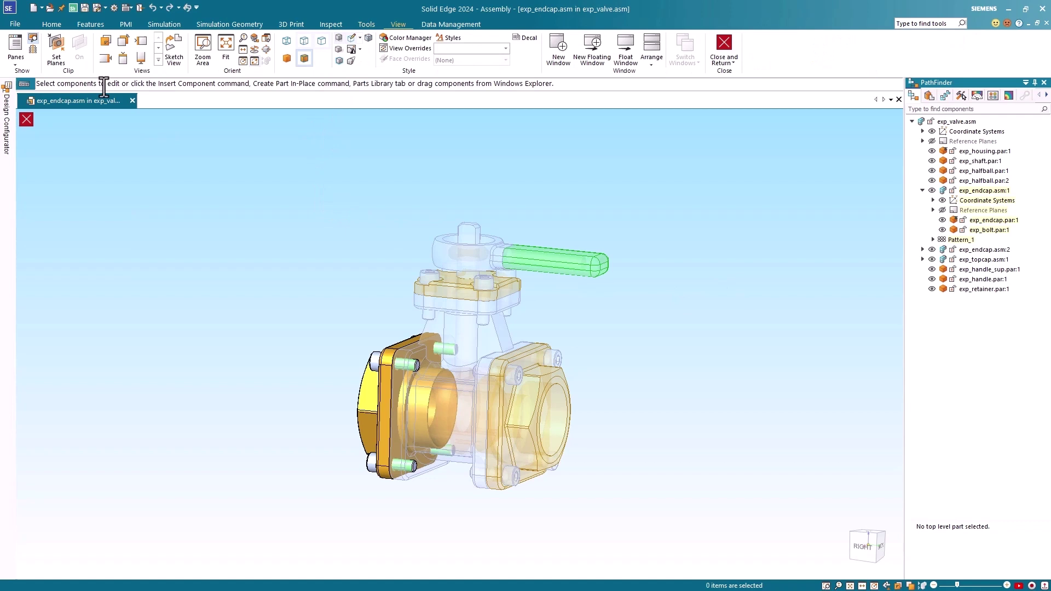
left_click(34, 49)
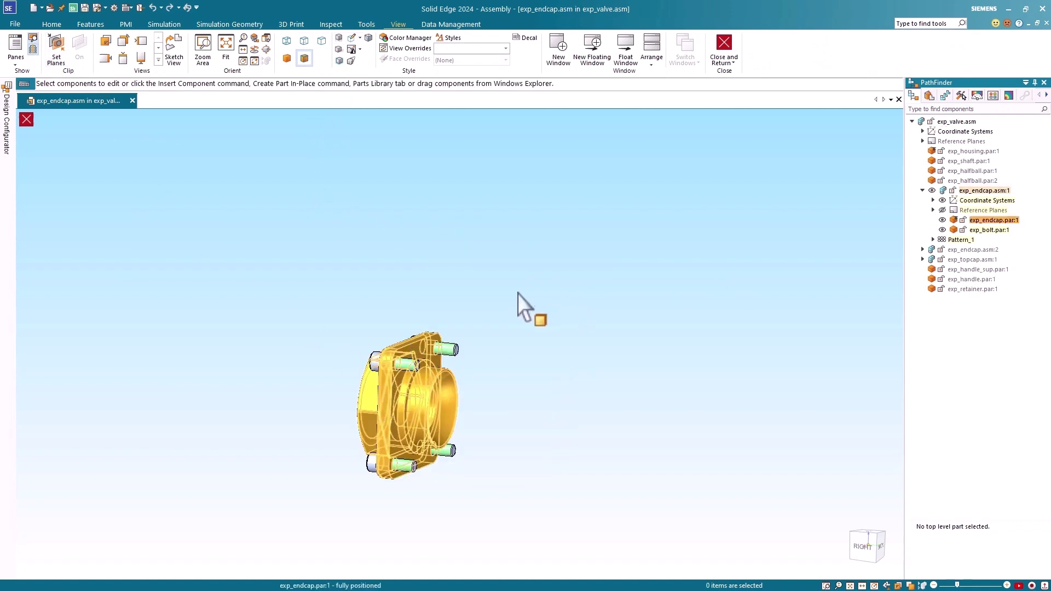
scroll(518, 297, "up", 2)
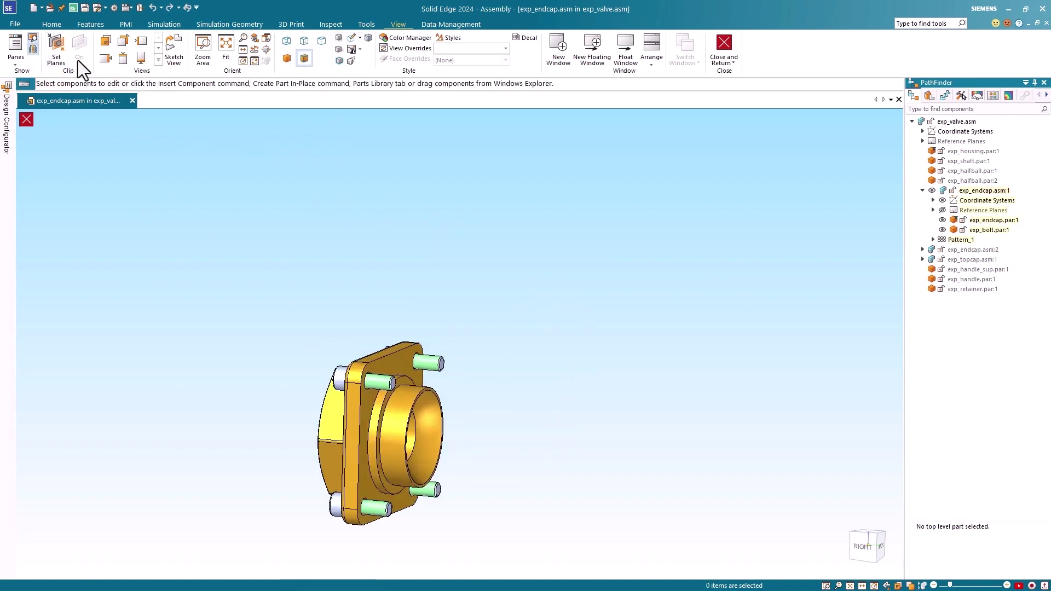
left_click(49, 22)
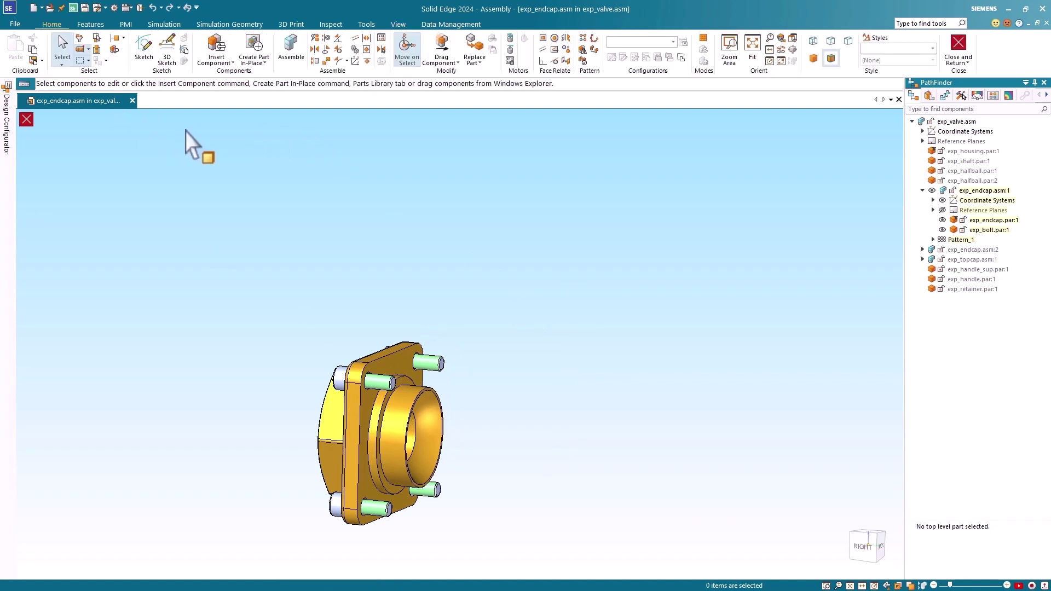
- Create a new in-place part with default options and save it as Flange
left_click(253, 48)
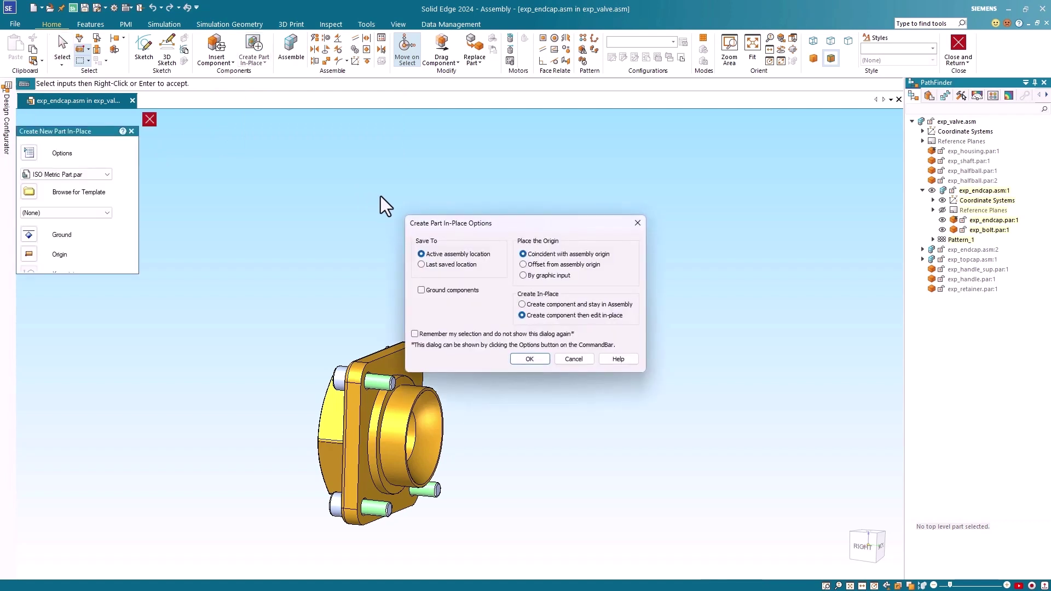
left_click(529, 359)
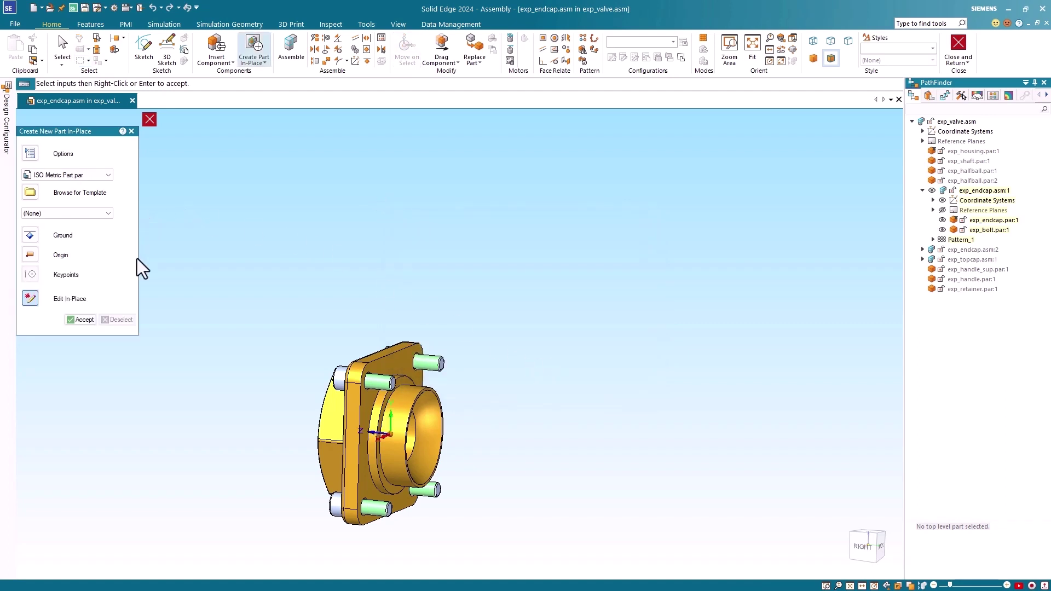
left_click(84, 318)
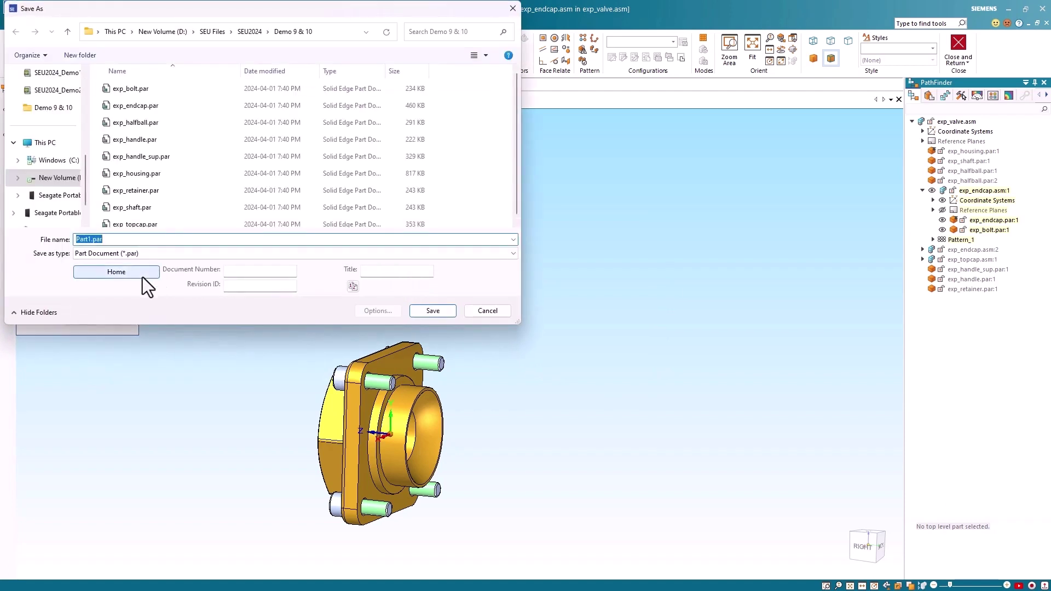
type("Flange")
left_click(439, 311)
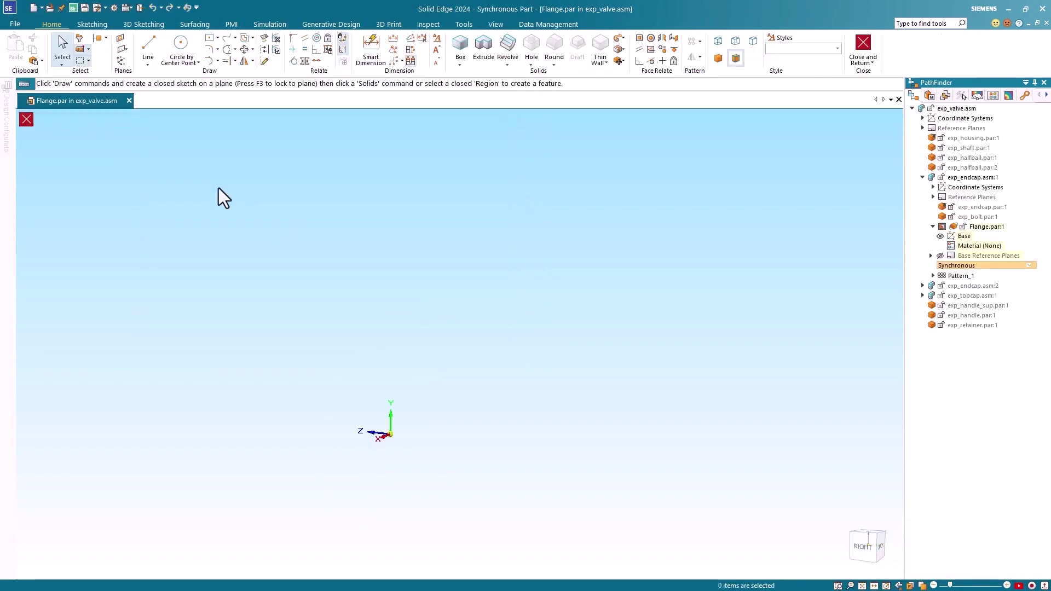
- Show all valve parts again using Show All Parts on the View tab
left_click(493, 24)
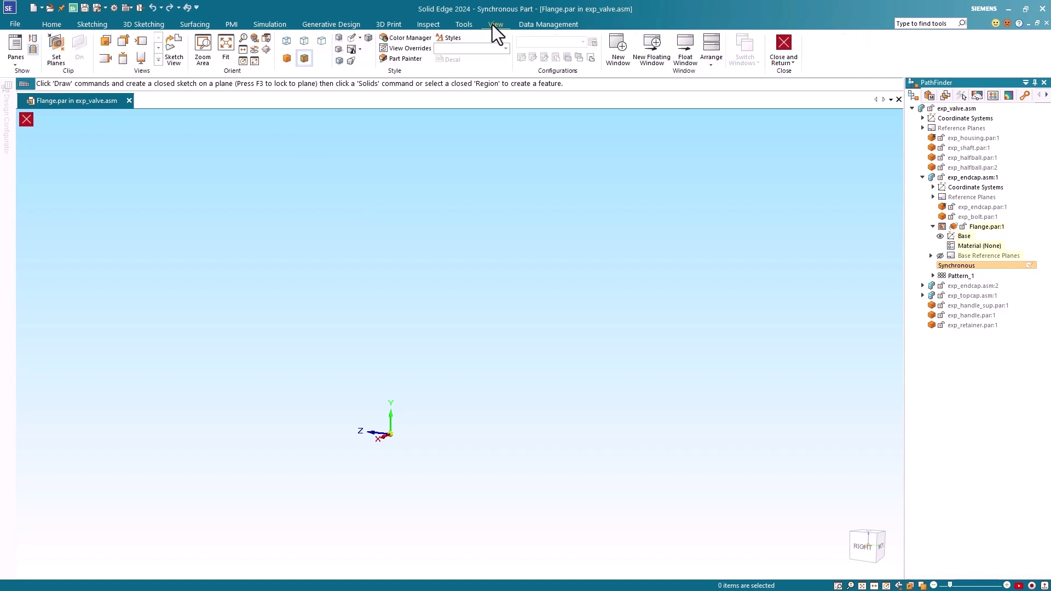
left_click(33, 51)
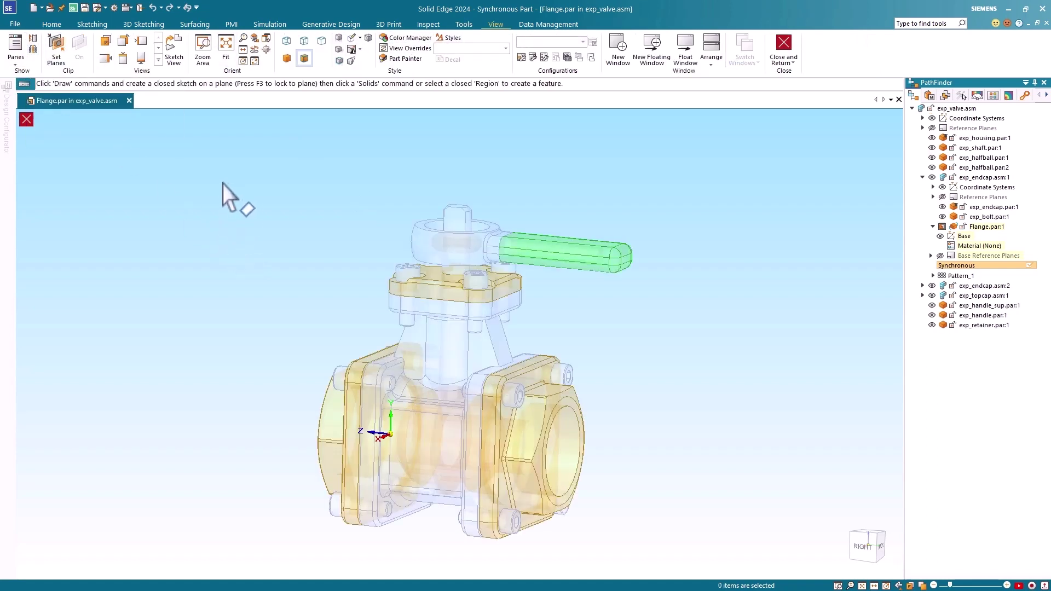
left_click(50, 23)
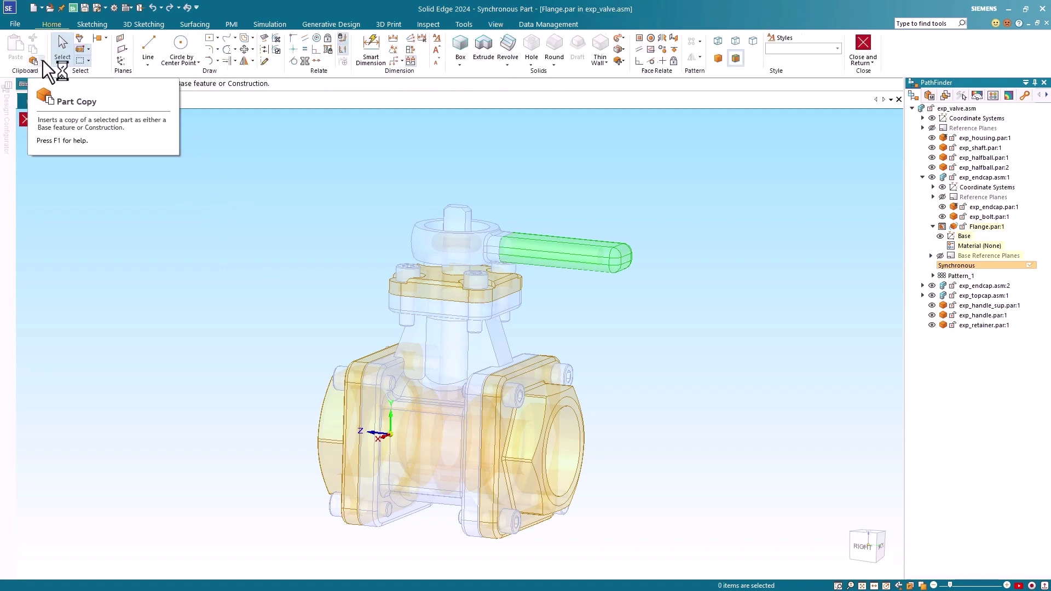
- Inter-Part Copy the endcap's flange face into Flange as construction geometry
left_click(42, 62)
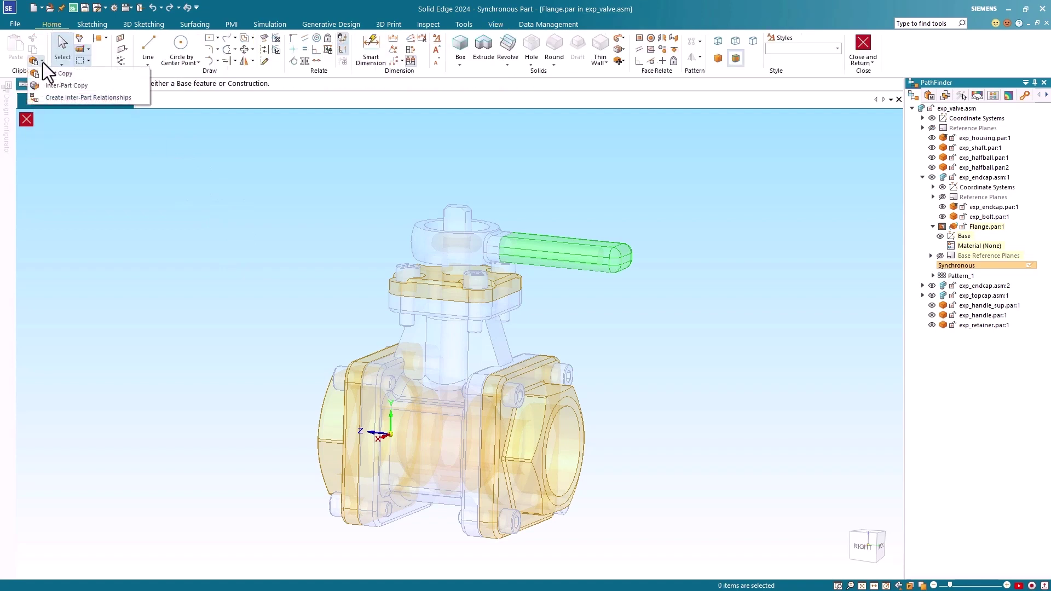
left_click(66, 86)
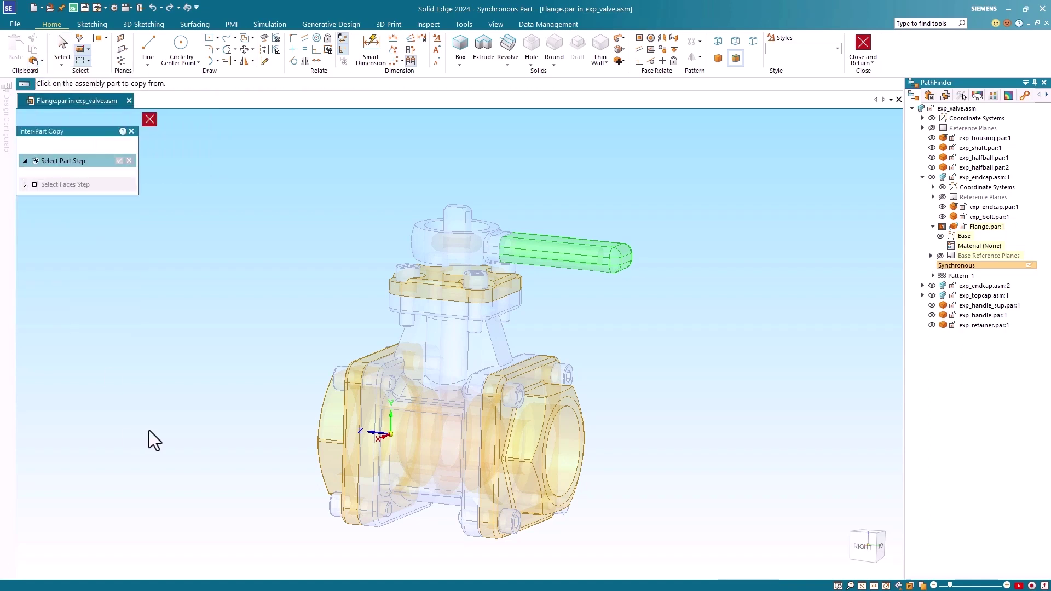
left_click(347, 422)
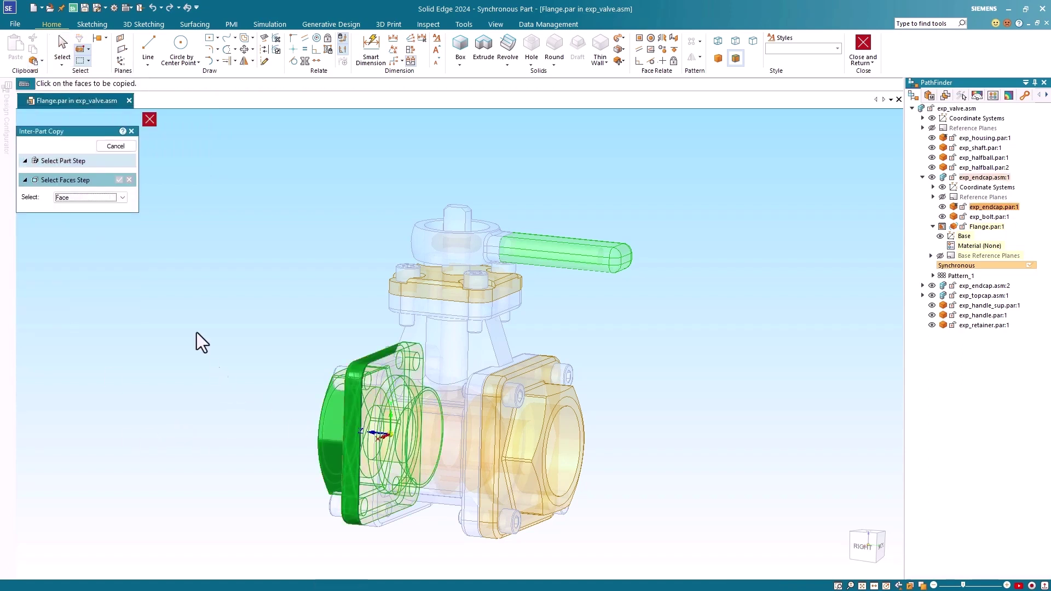
left_click(379, 372)
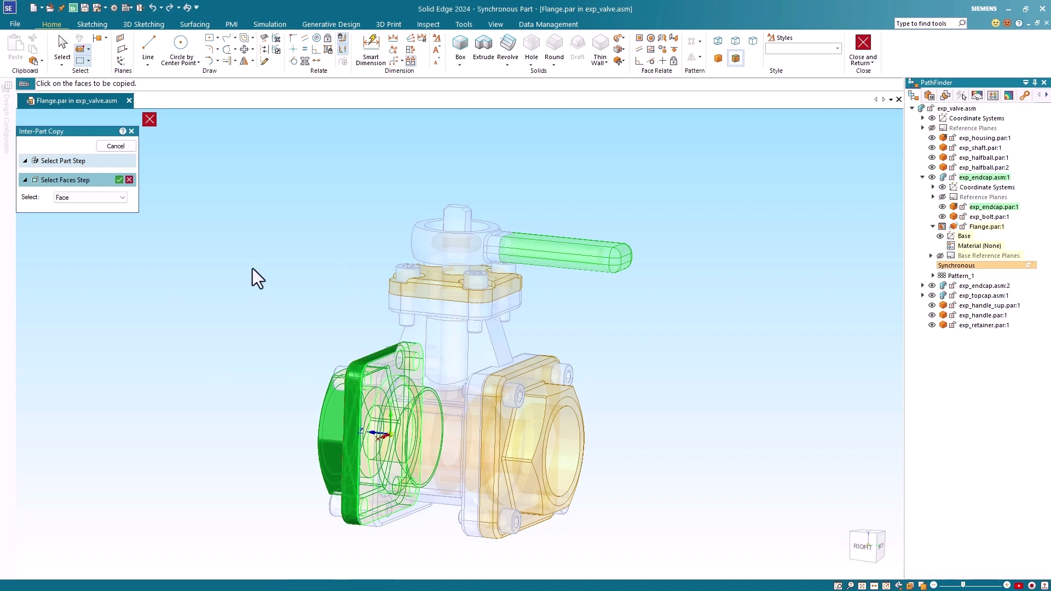
left_click(119, 180)
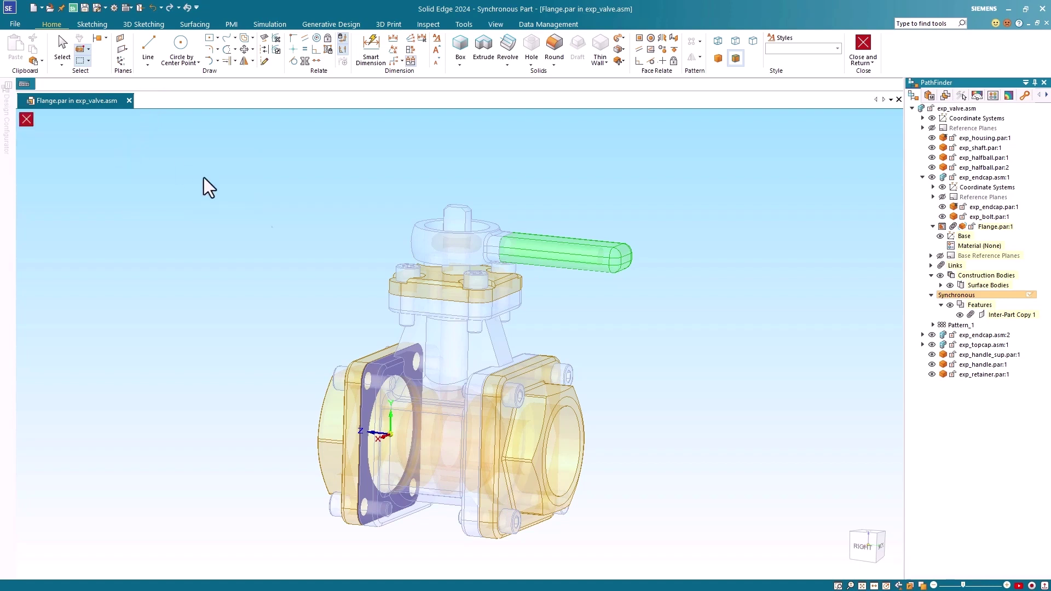
- Finish the copy and hide the rest of the assembly, leaving only the flange
left_click(125, 146)
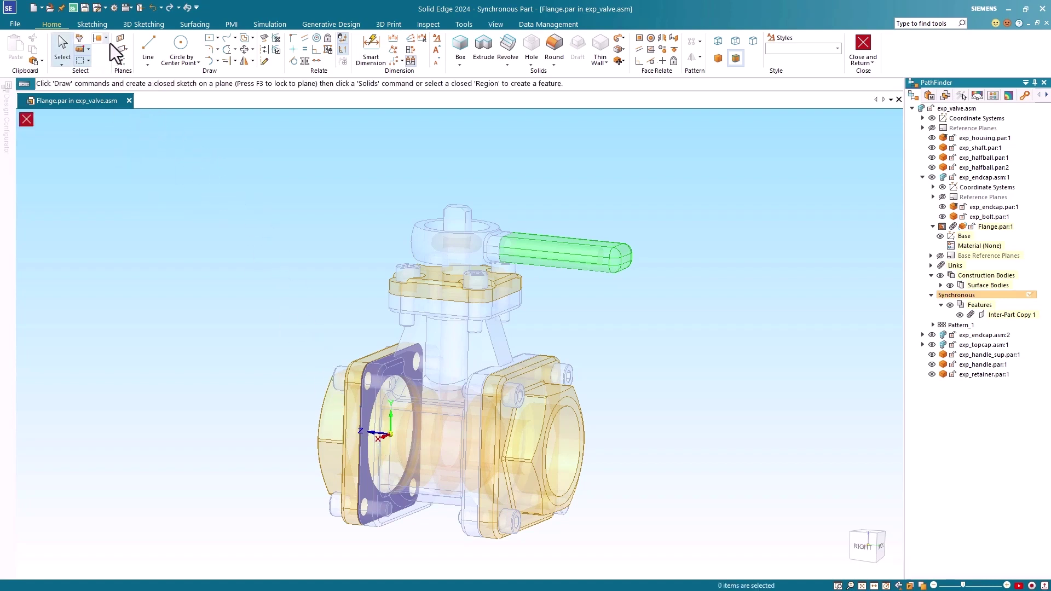
left_click(494, 24)
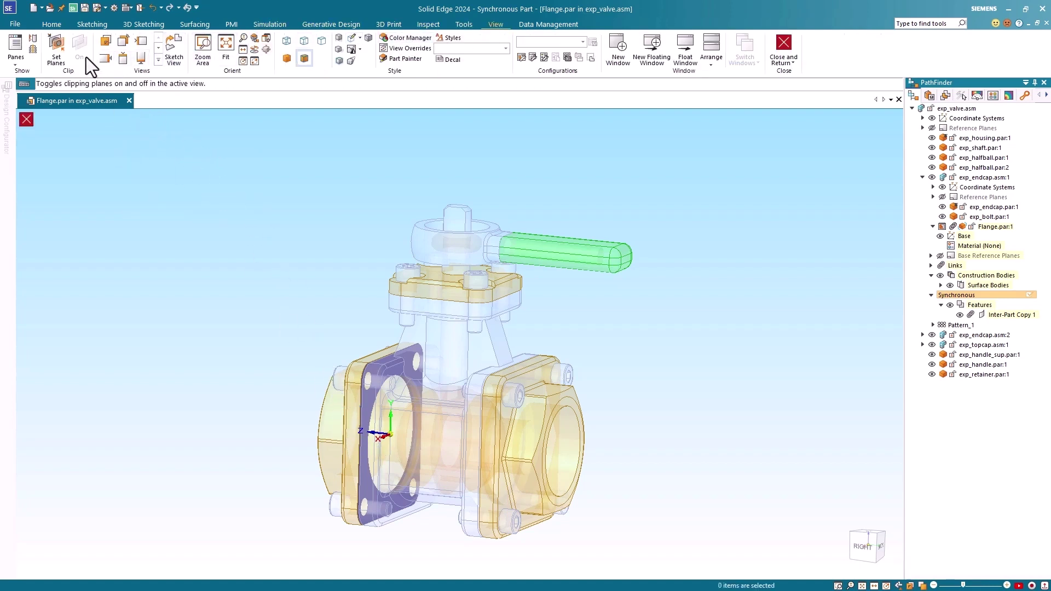
left_click(34, 50)
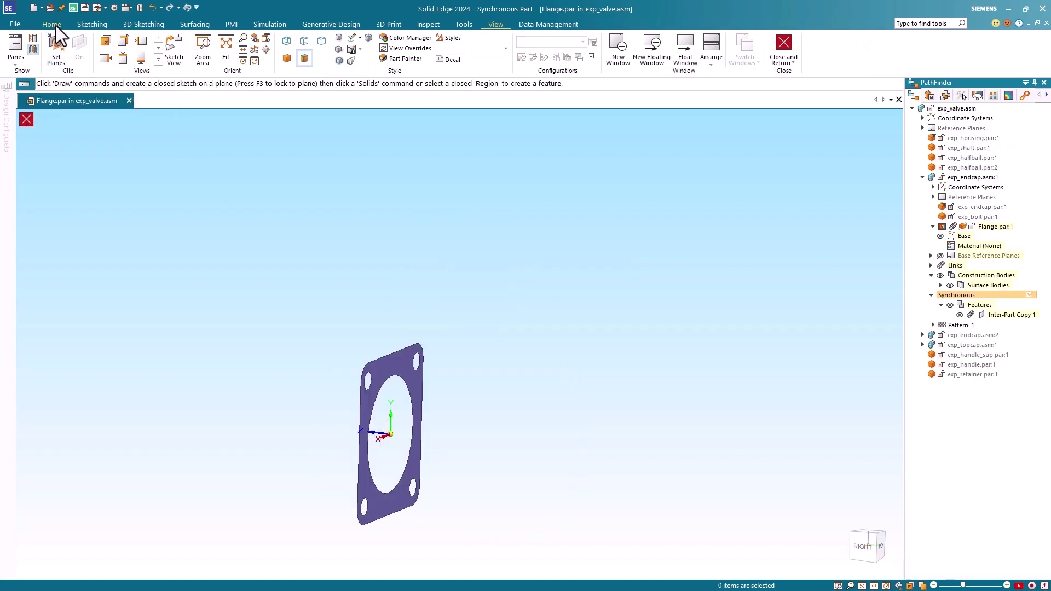
left_click(55, 25)
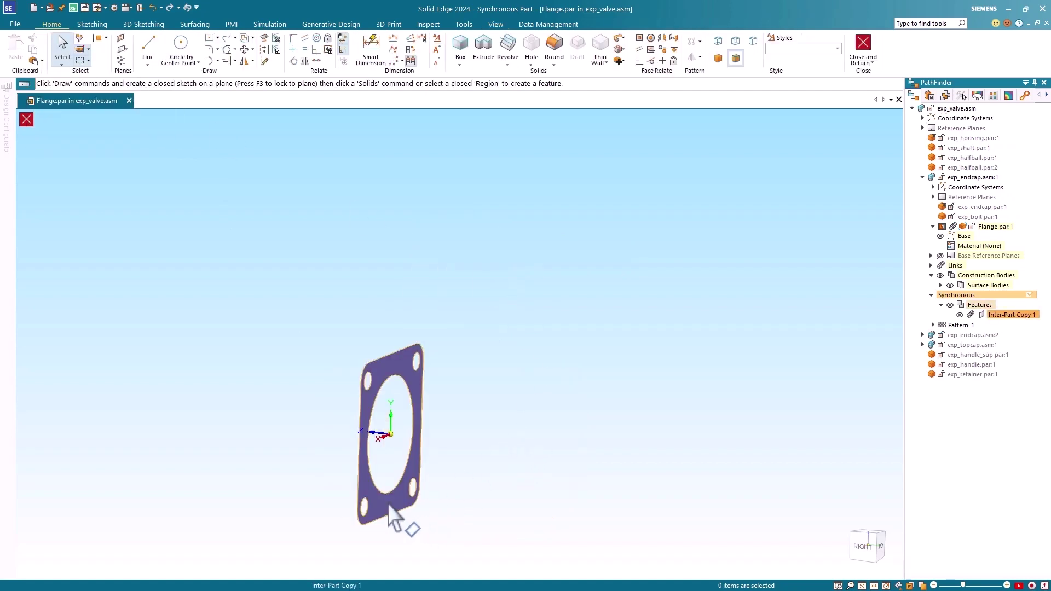
mouse_move(494, 474)
middle_mouse_down()
mouse_move(518, 467)
mouse_move(477, 467)
middle_mouse_up()
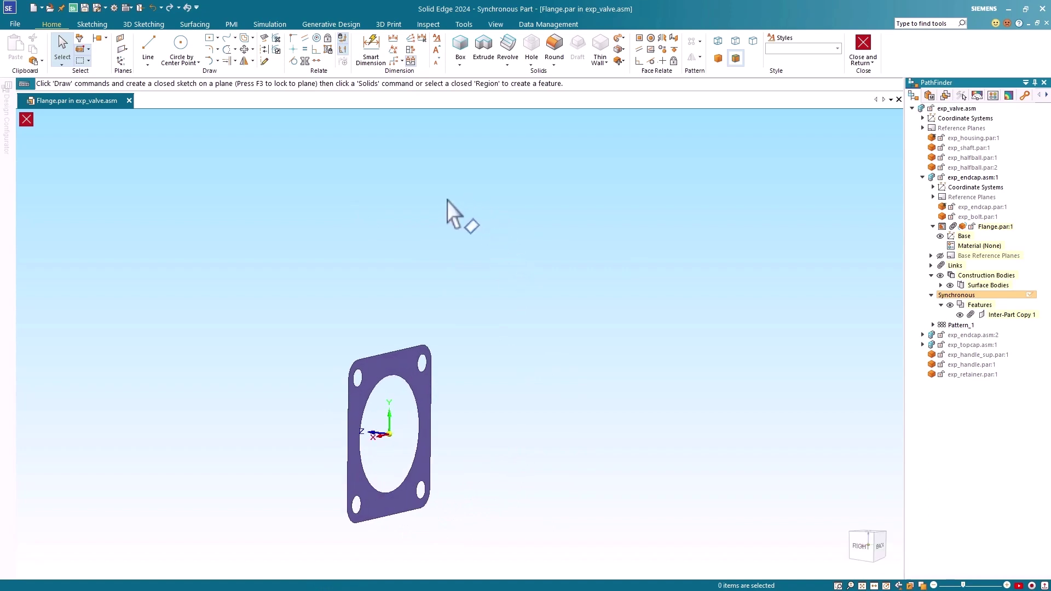
- Thicken the copied flange surface by 1.00 mm into a solid body
left_click(623, 37)
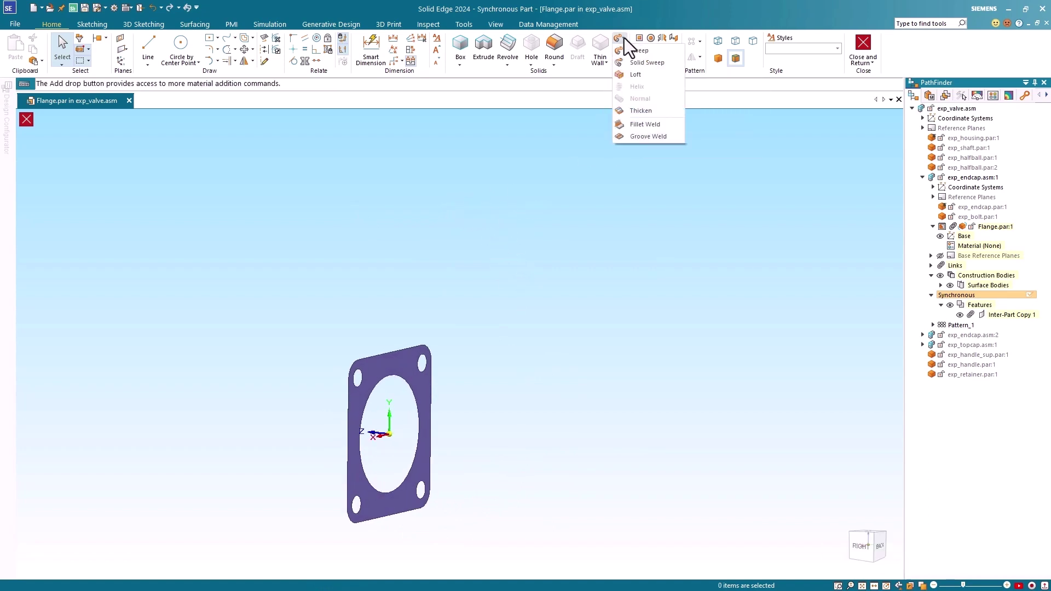
left_click(652, 110)
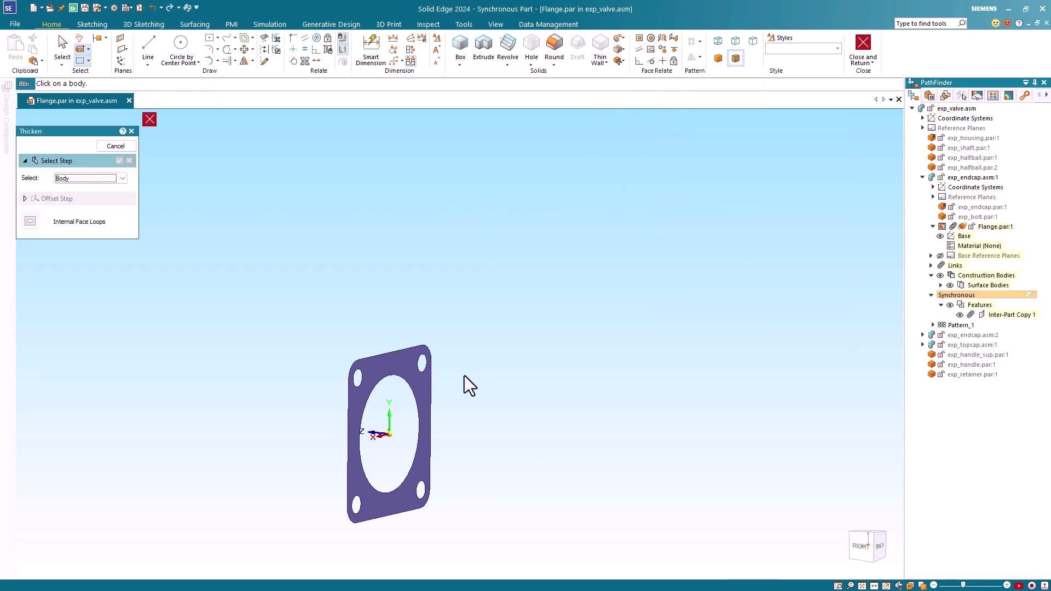
left_click(392, 366)
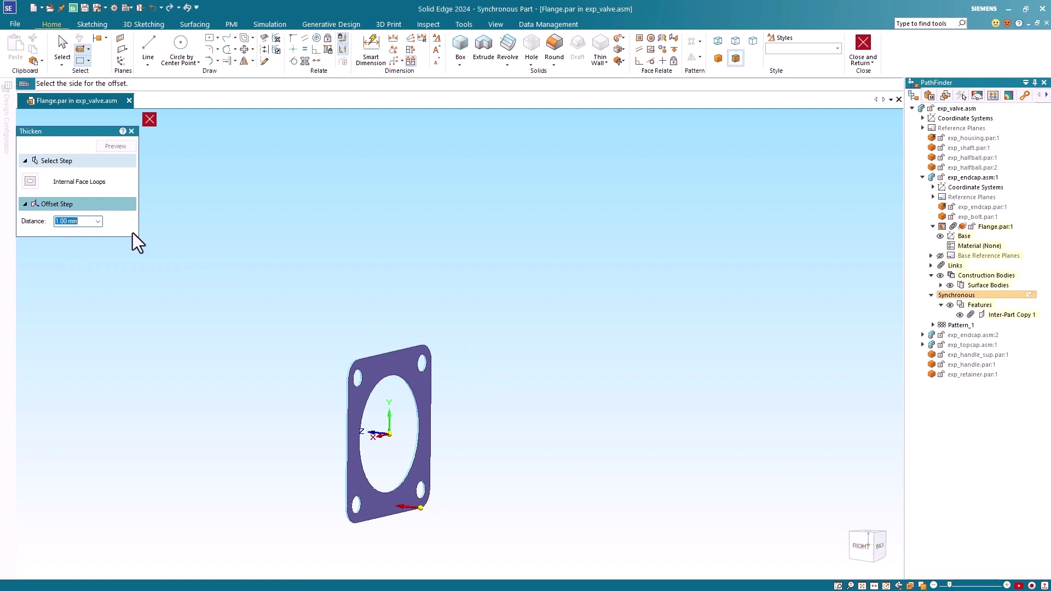
left_click(474, 401)
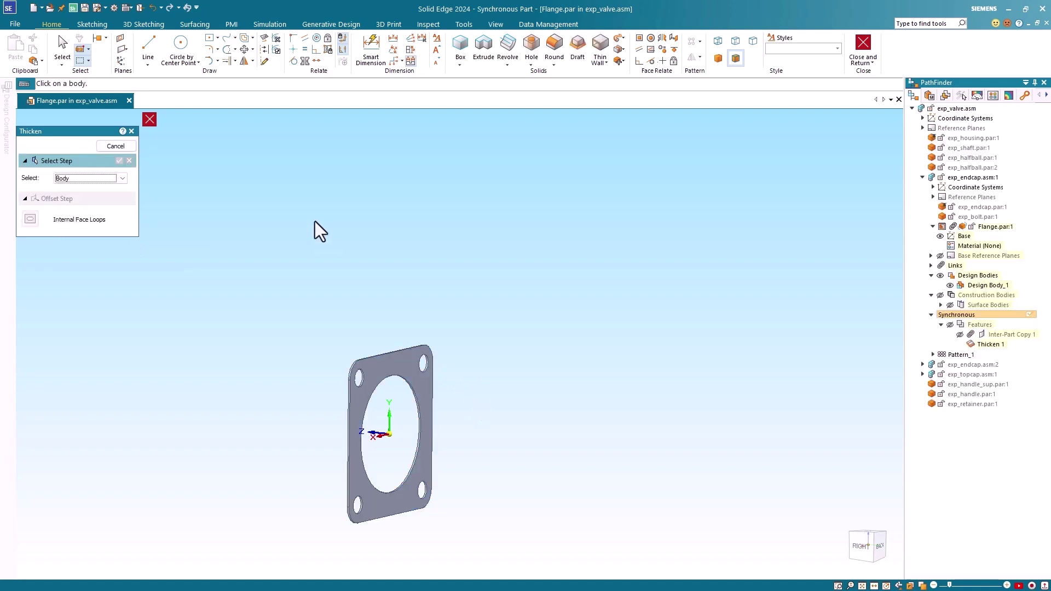
left_click(118, 146)
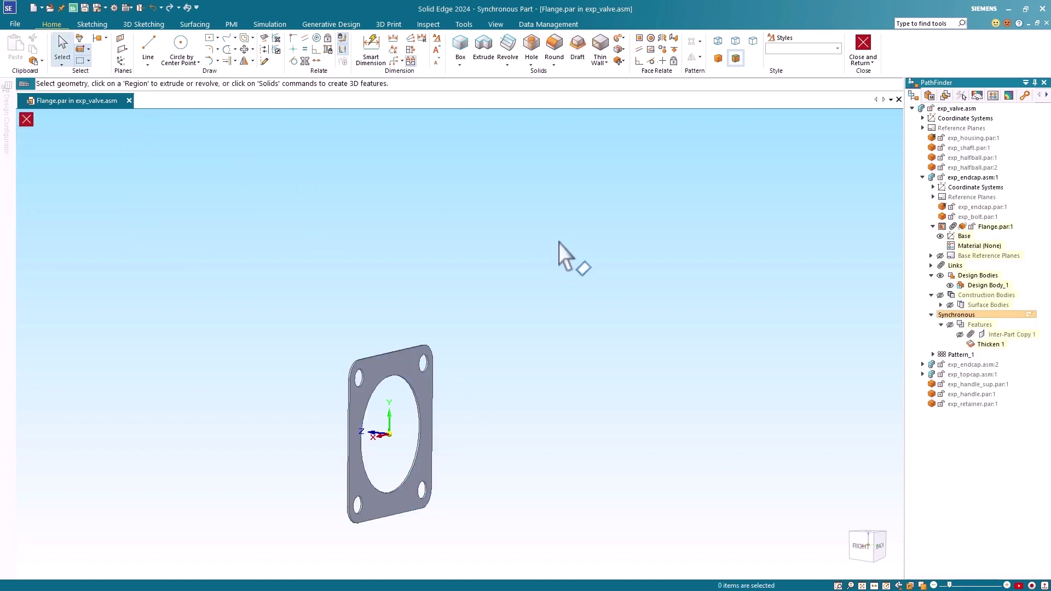
- Paint the thickened flange with the Black style using Part Painter
left_click(497, 25)
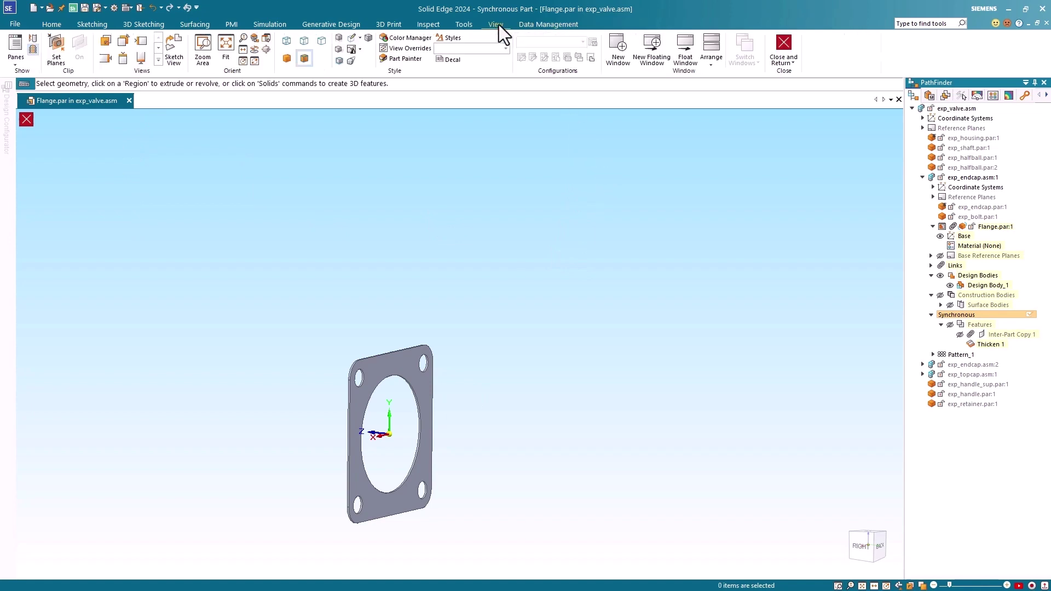
left_click(414, 62)
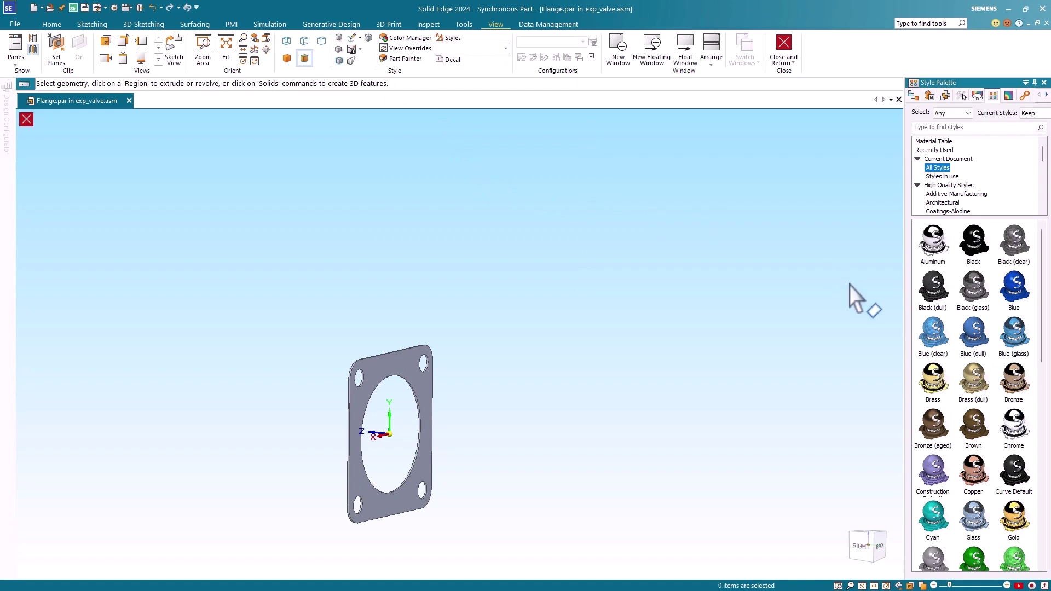
left_click(974, 239)
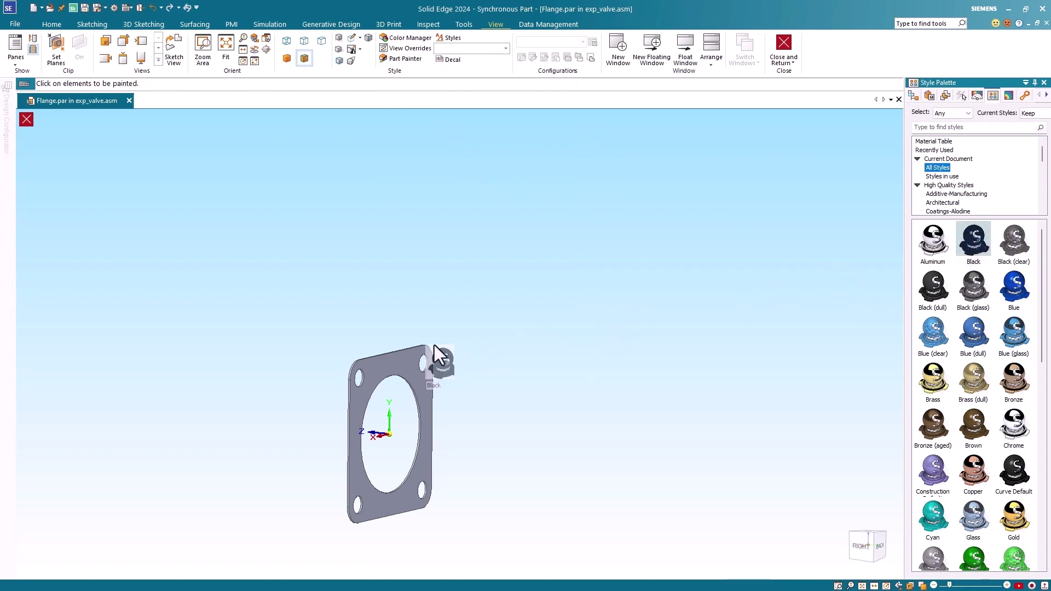
left_click(427, 353)
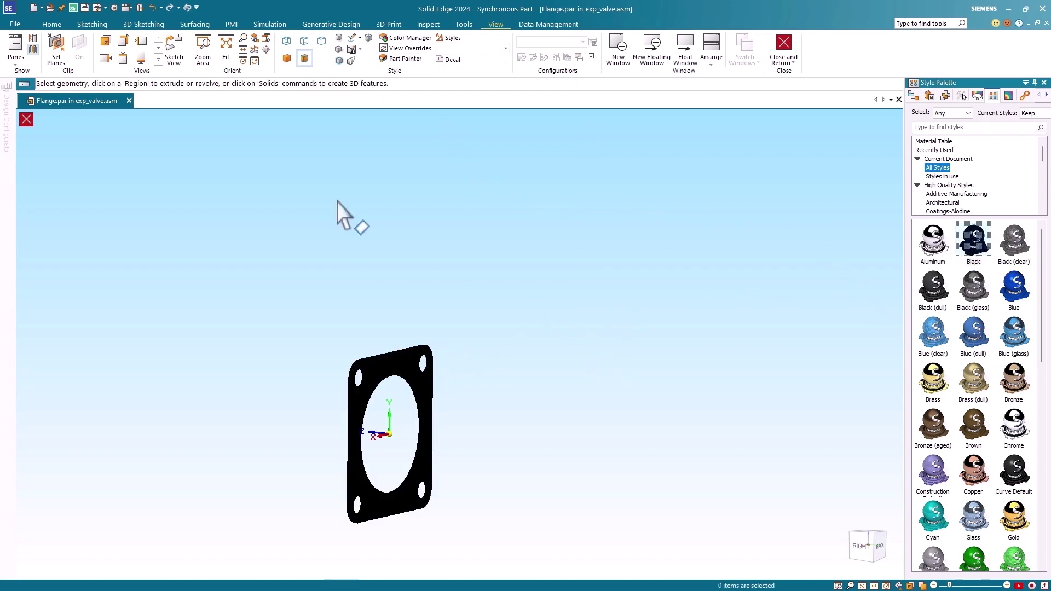
left_click(26, 120)
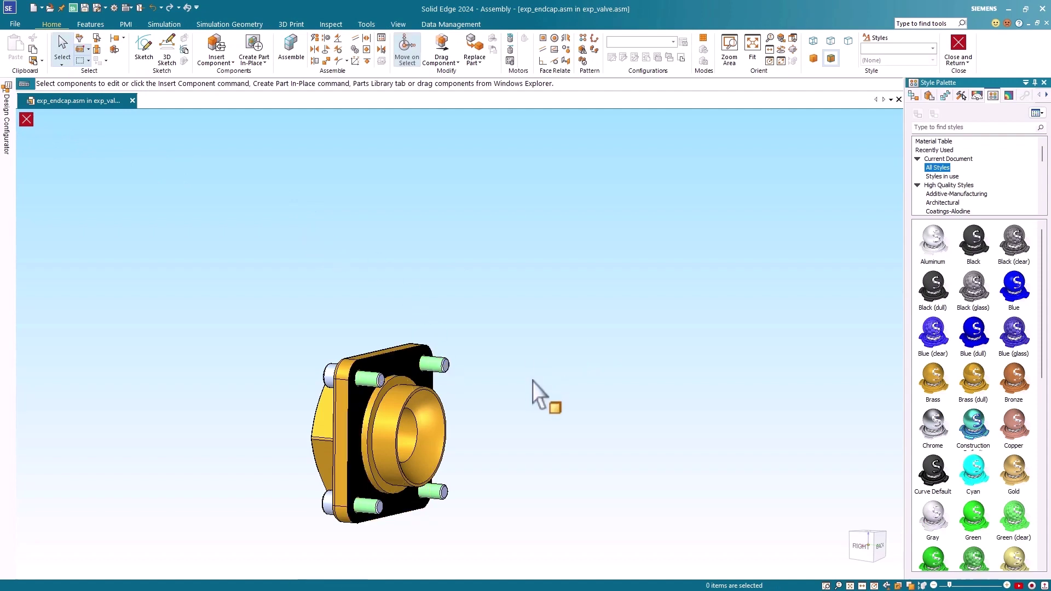
- Close the endcap subassembly and return to exp_valve.asm
key("ctrl+r")
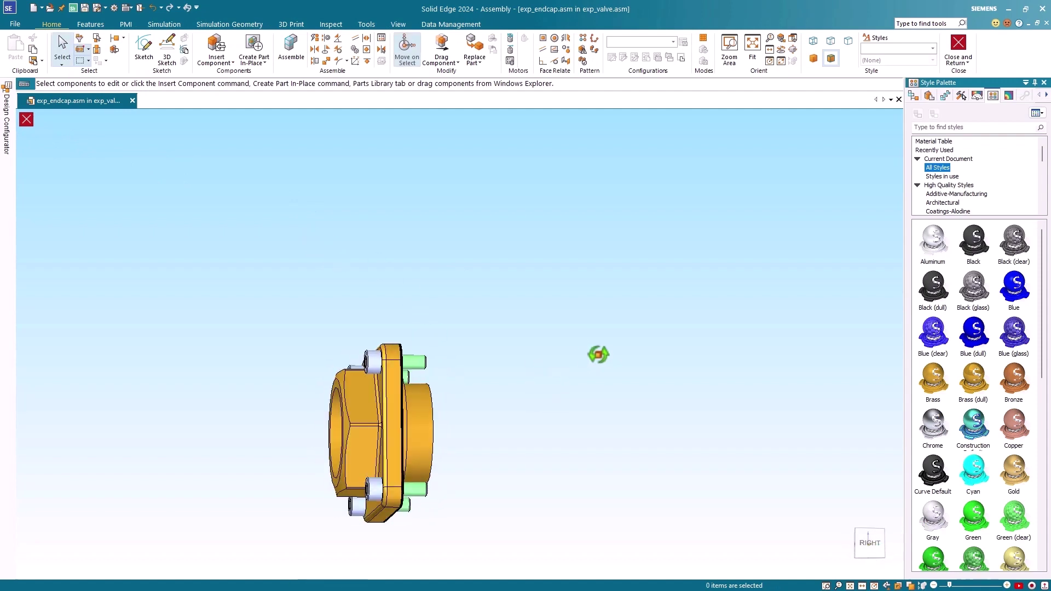
middle_click_drag(599, 354, 550, 372)
left_click(958, 45)
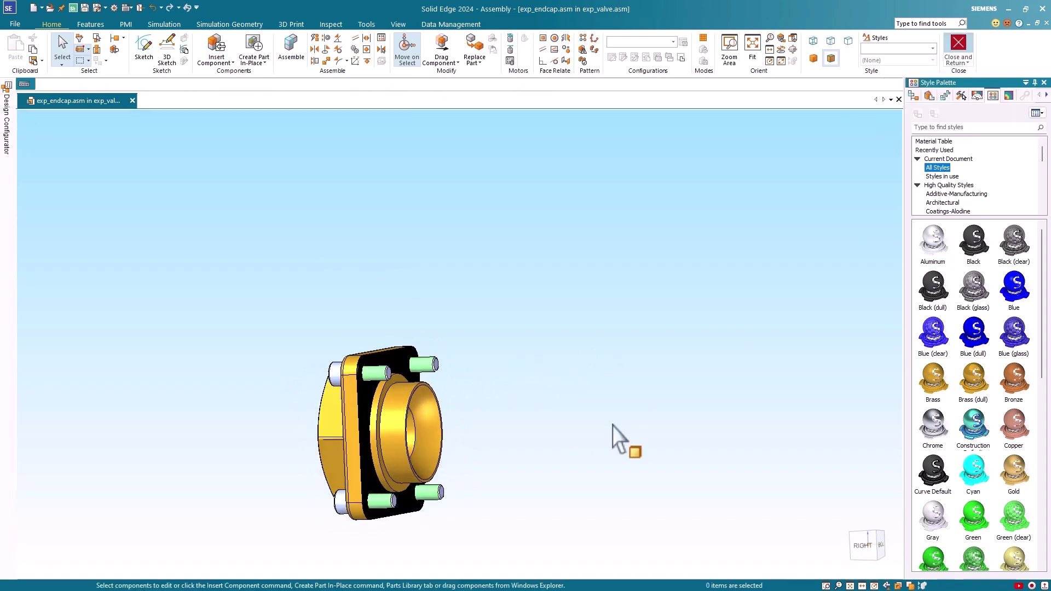
middle_click_drag(637, 453, 694, 460)
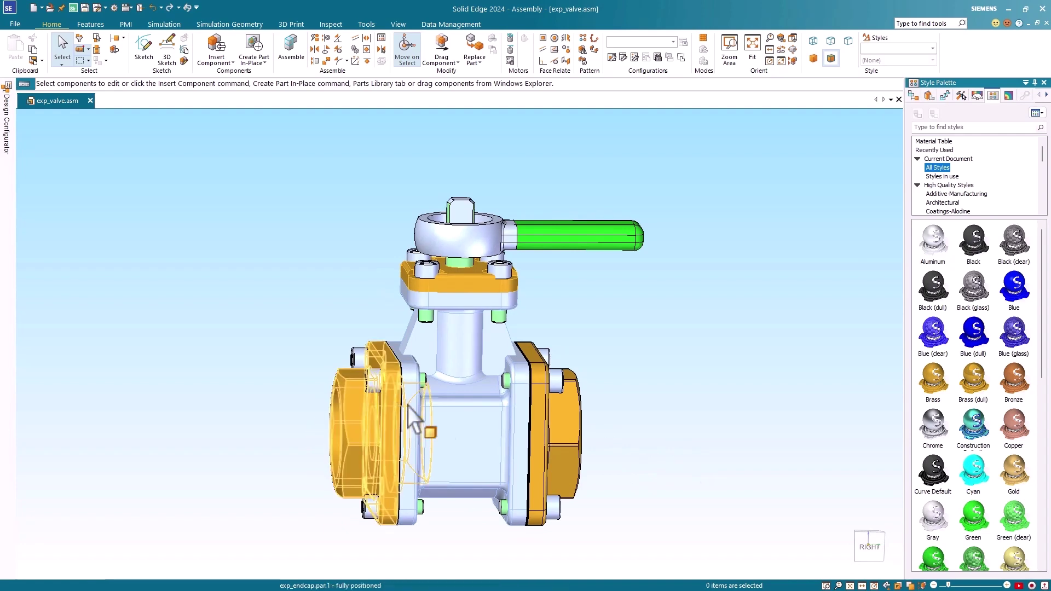
left_click(848, 569)
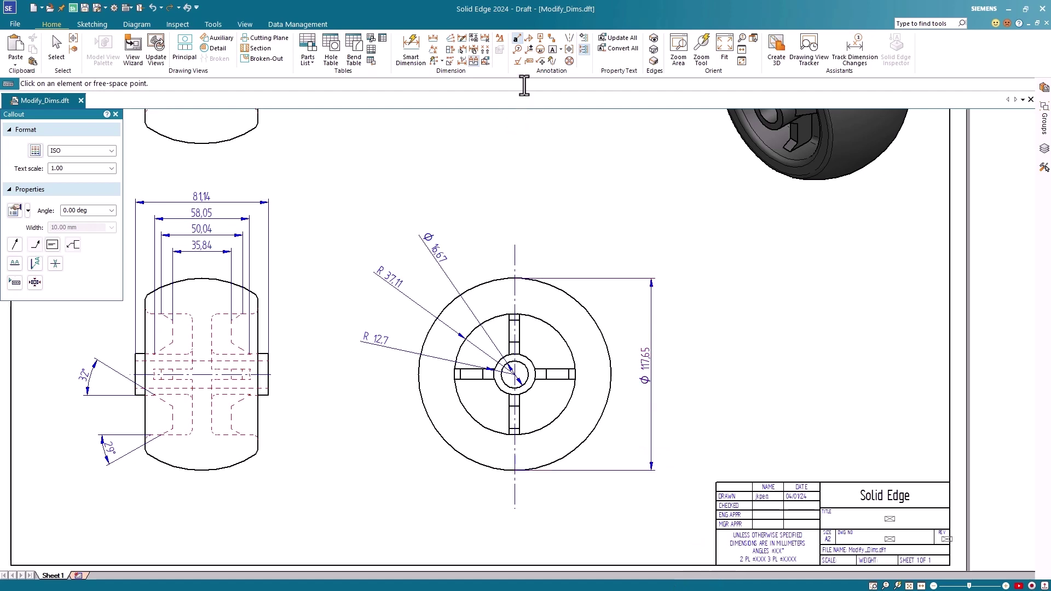
- Open Callout Properties from the Callout command bar
left_click(519, 39)
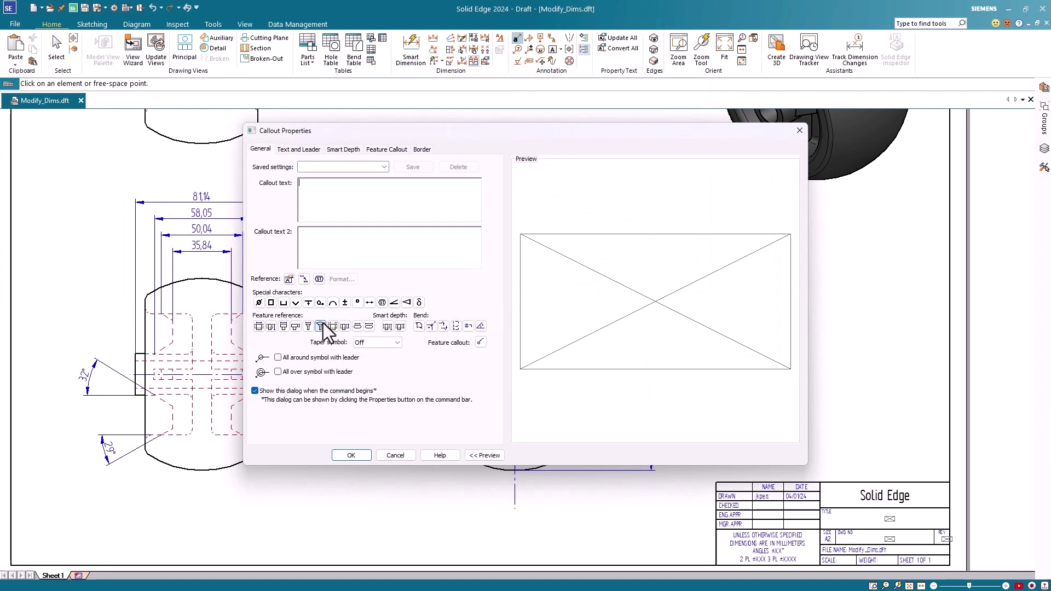
- Browse the Geometric Characteristics and Material Condition groups in the symbols list
left_click(319, 280)
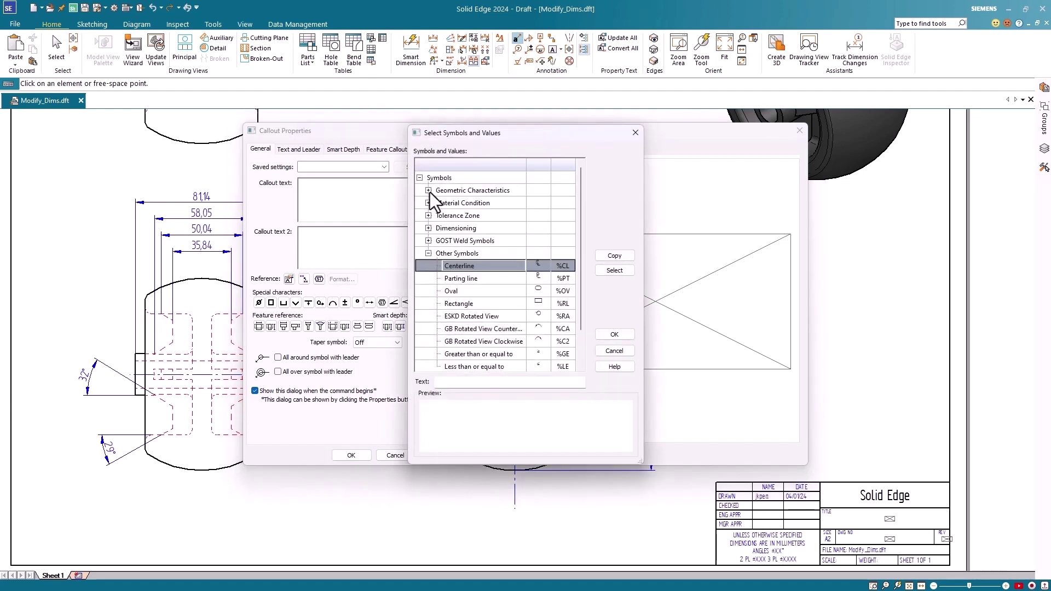
left_click(428, 190)
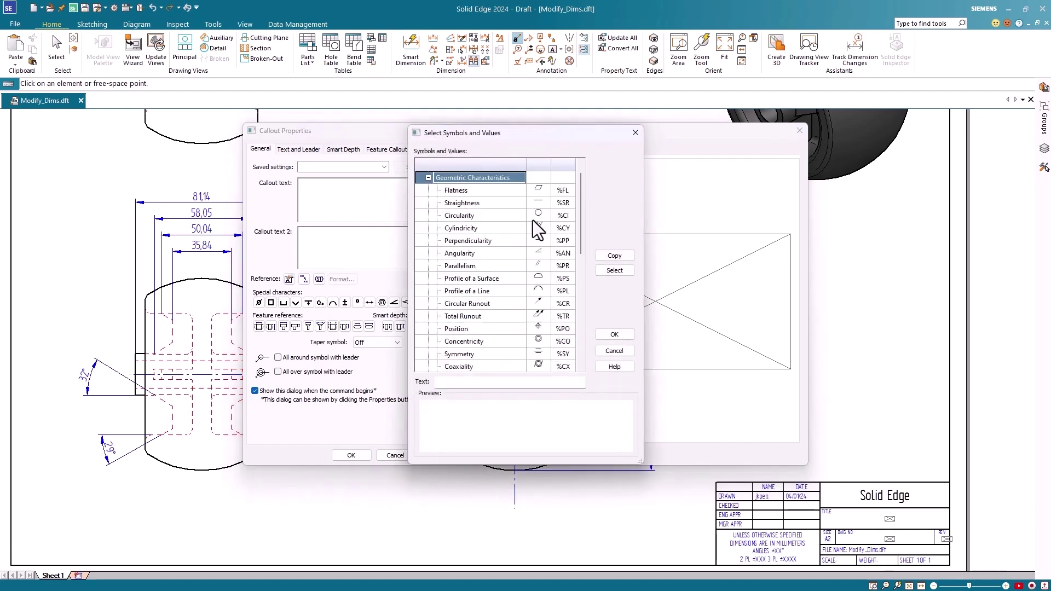
scroll(545, 339, "down", 4)
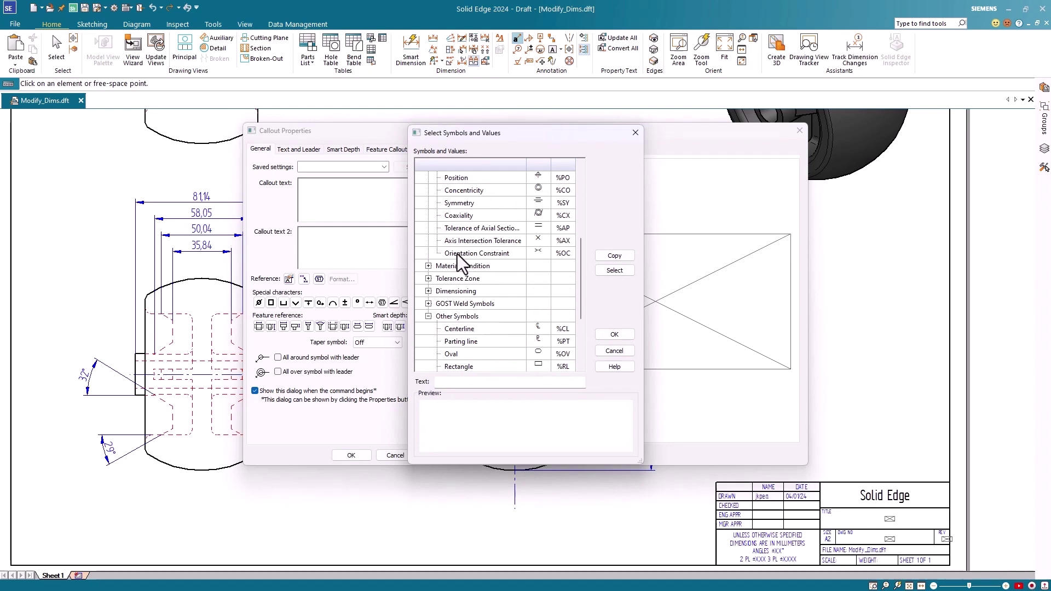
scroll(454, 241, "up", 5)
left_click(428, 191)
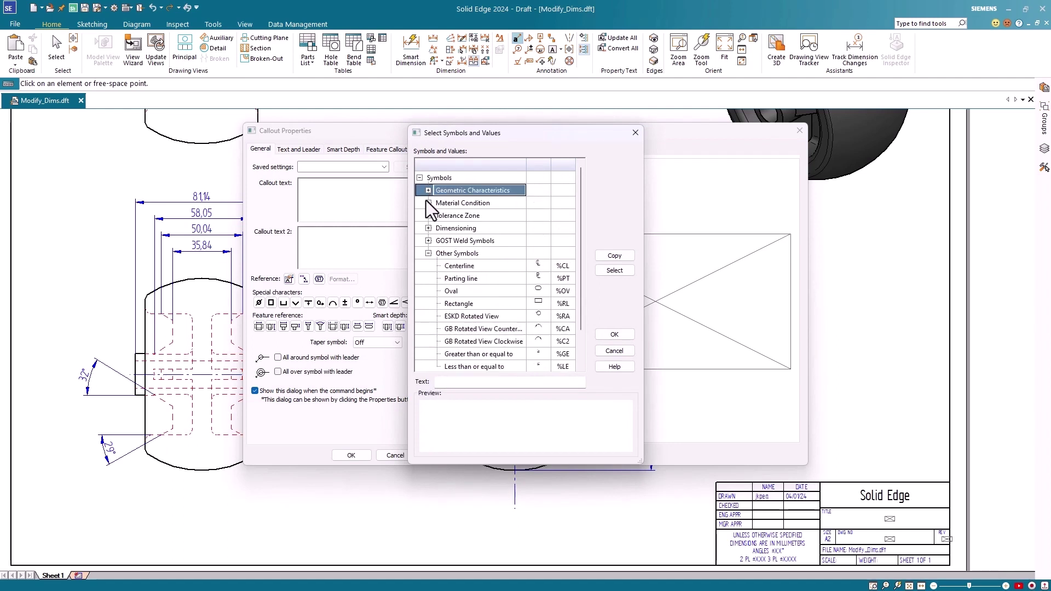
left_click(429, 202)
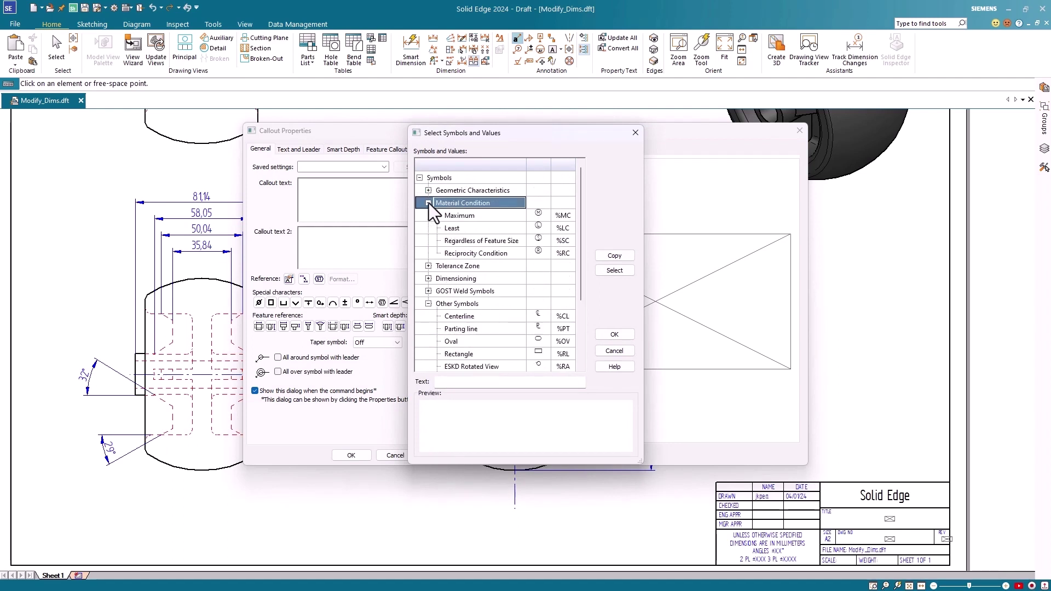
left_click(429, 202)
- Pick the Centerline symbol, inserting %CL as the callout text
left_click(429, 215)
scroll(429, 215, "down", 1)
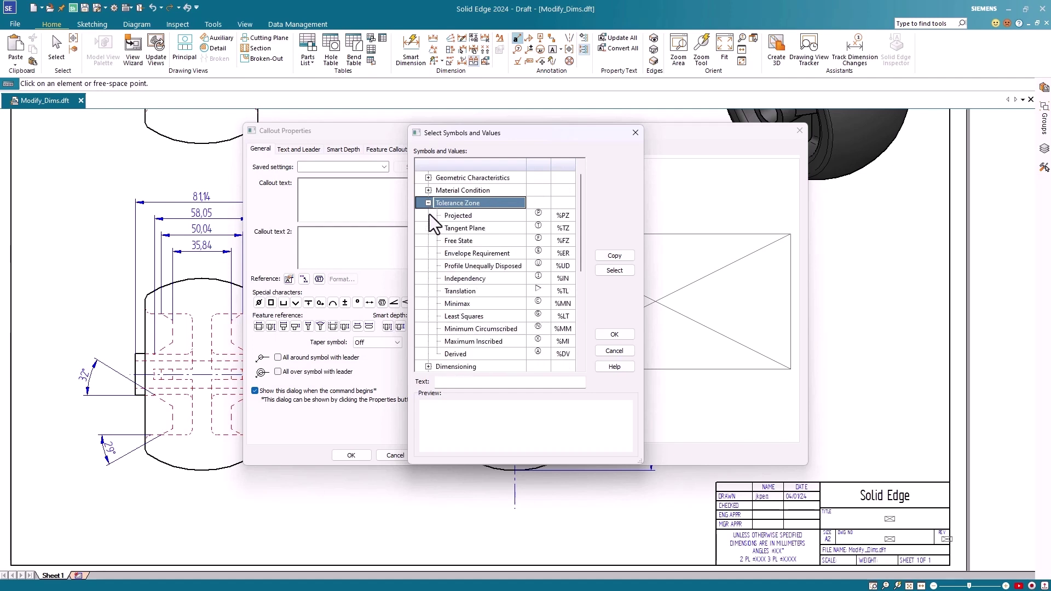
left_click(430, 215)
left_click(428, 203)
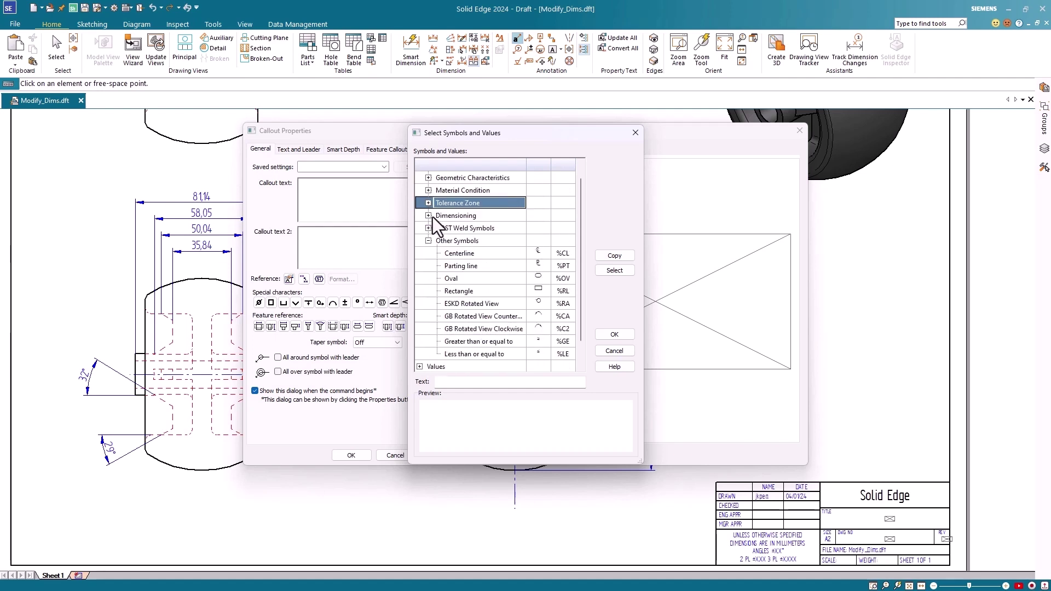
left_click(429, 215)
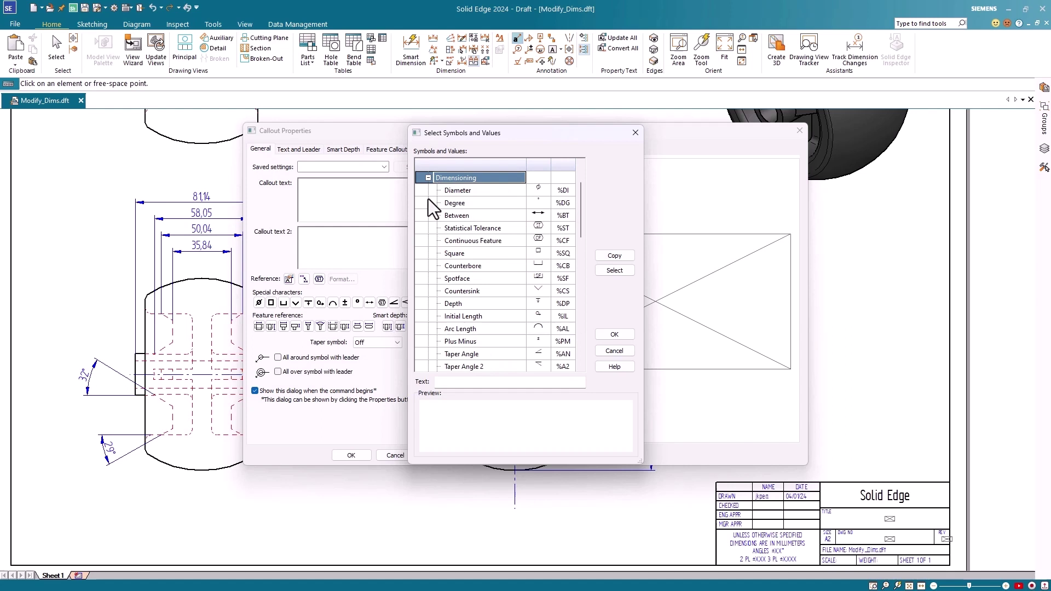
left_click(428, 178)
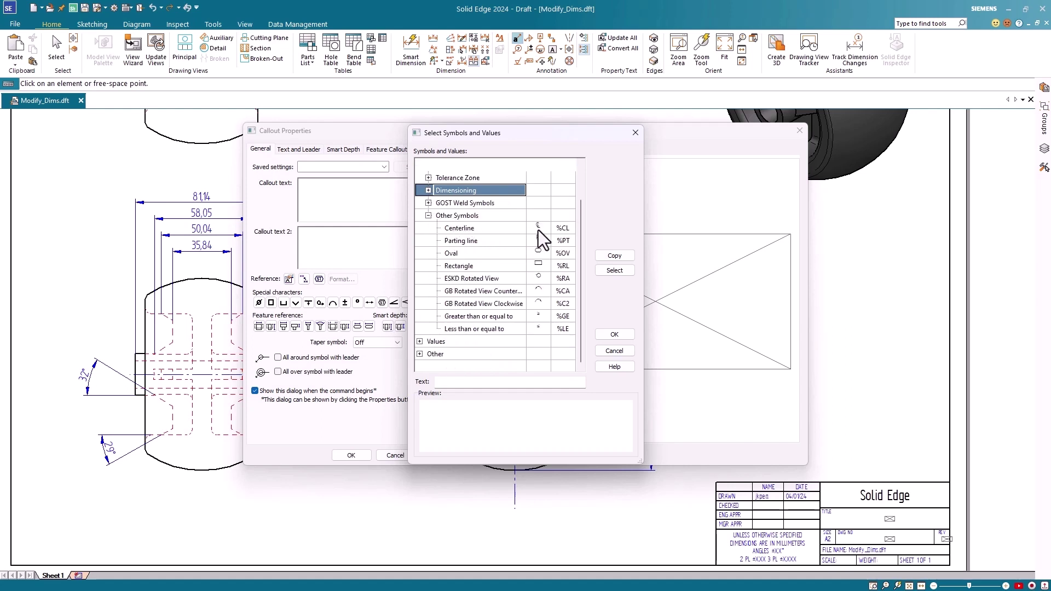
left_click(468, 229)
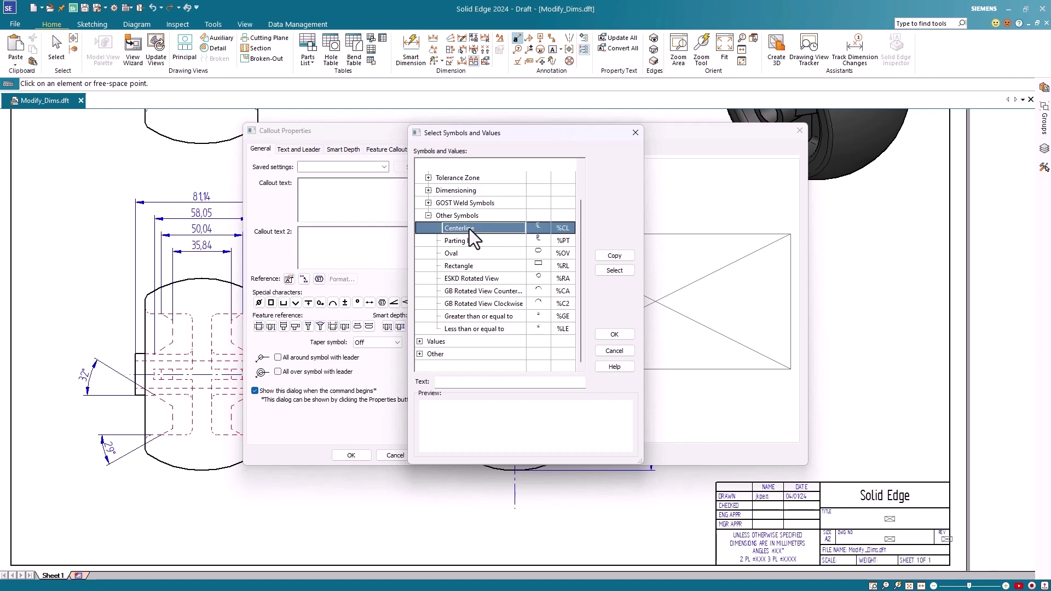
left_click(615, 271)
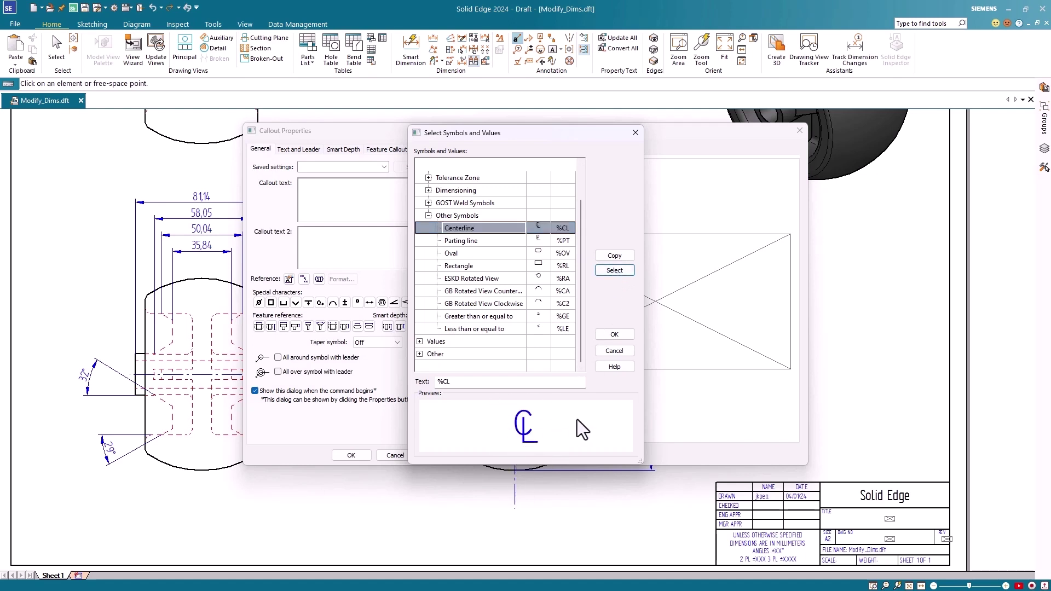
- Save the centerline callout settings under the name 'Centerline' and confirm them
left_click(614, 334)
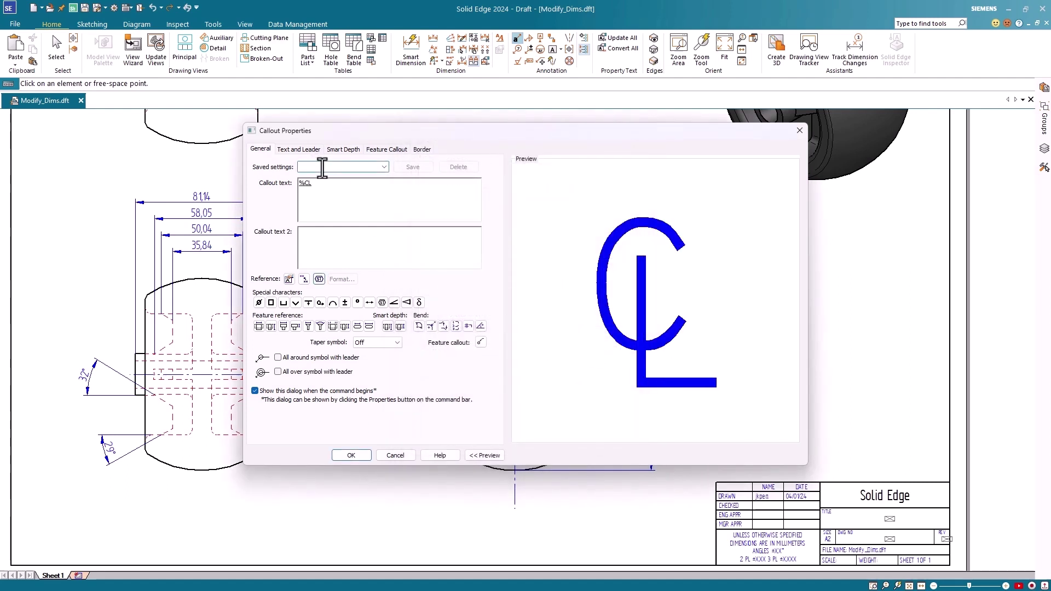
type("Center")
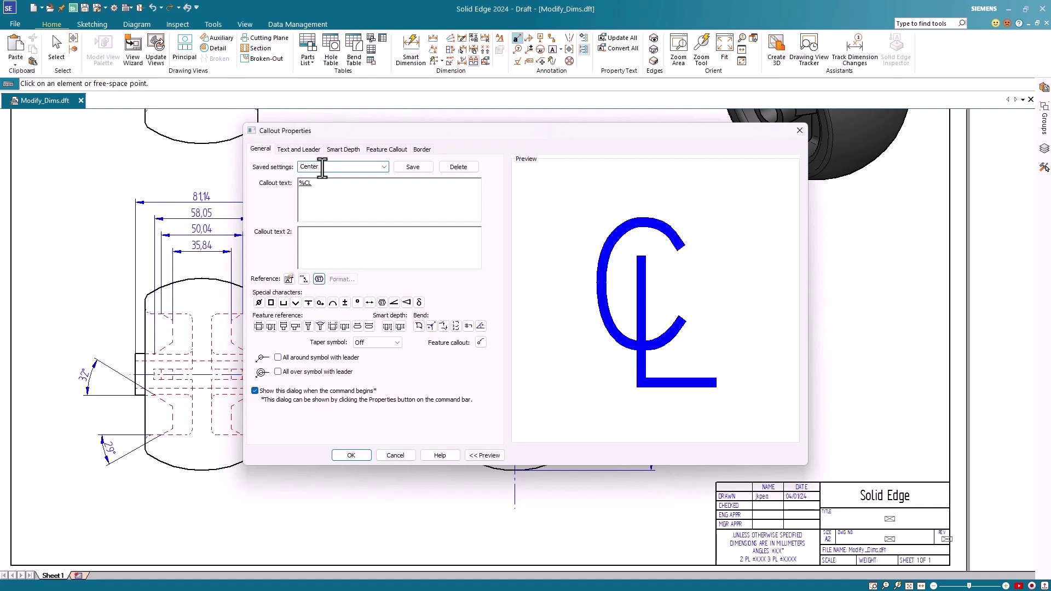
type("line")
left_click(417, 166)
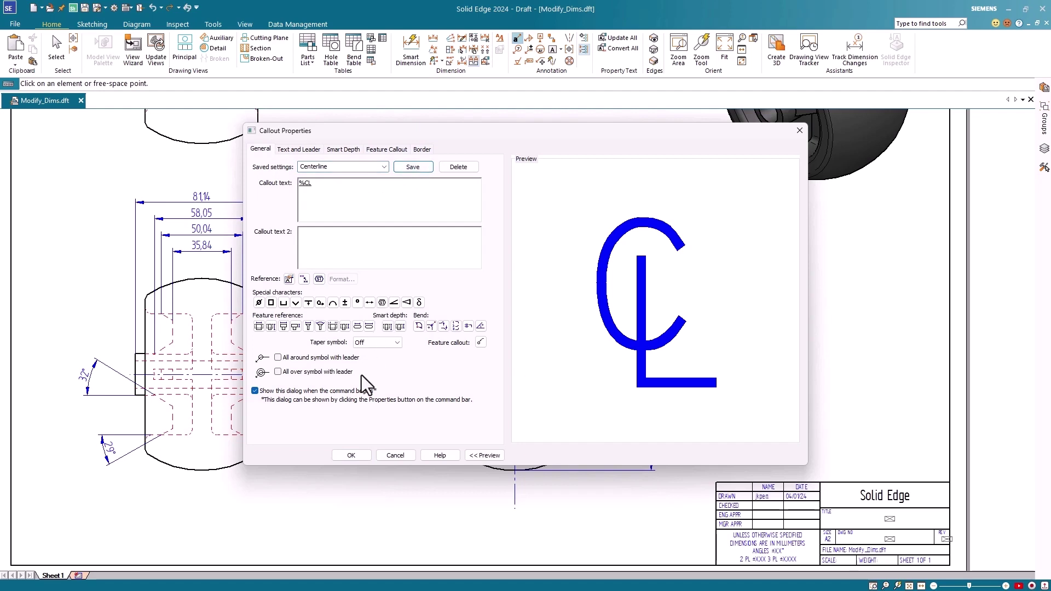
left_click(352, 455)
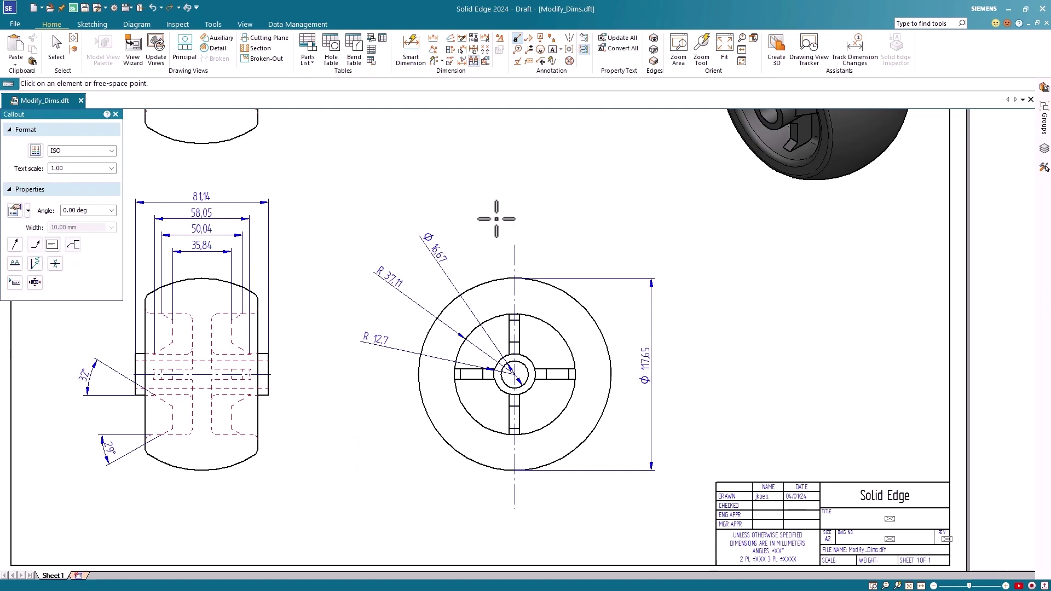
- Place the centerline callout at the top of the wheel's vertical centreline
left_click(515, 252)
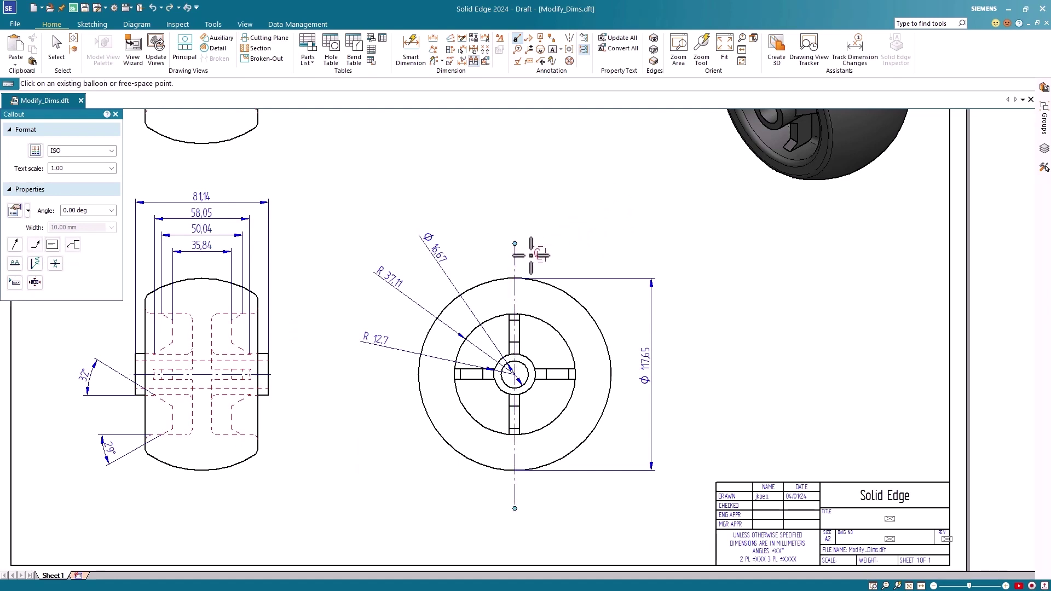
left_click(511, 258)
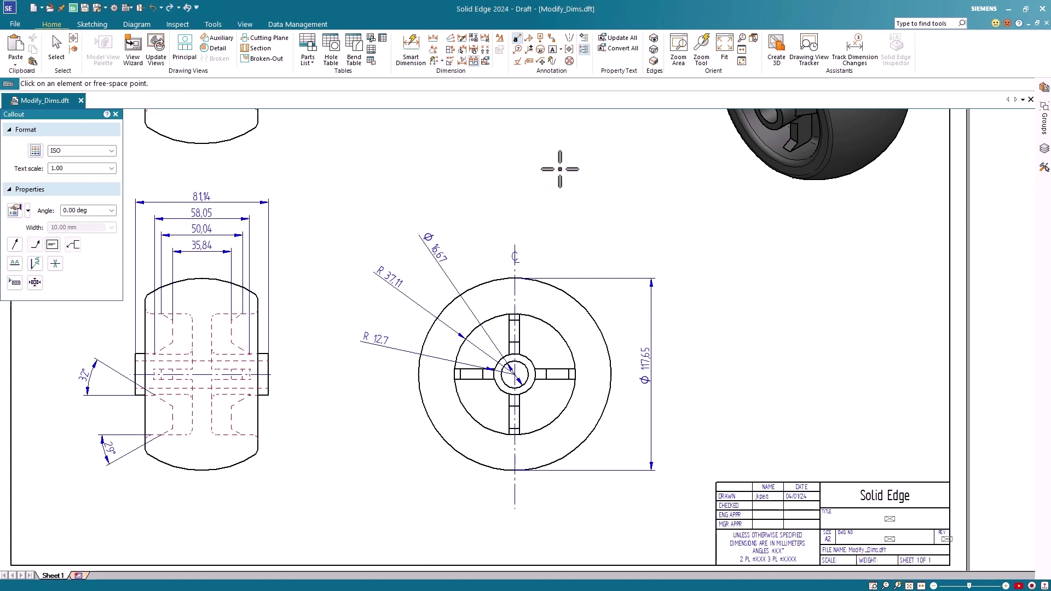
scroll(536, 257, "up", 1)
scroll(536, 264, "up", 3)
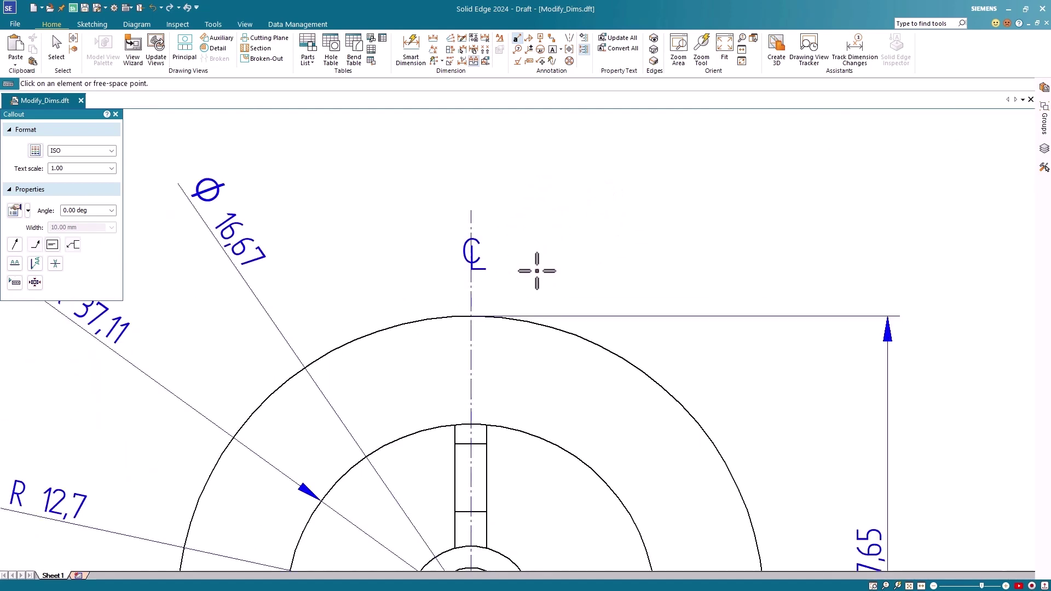
scroll(536, 270, "down", 4)
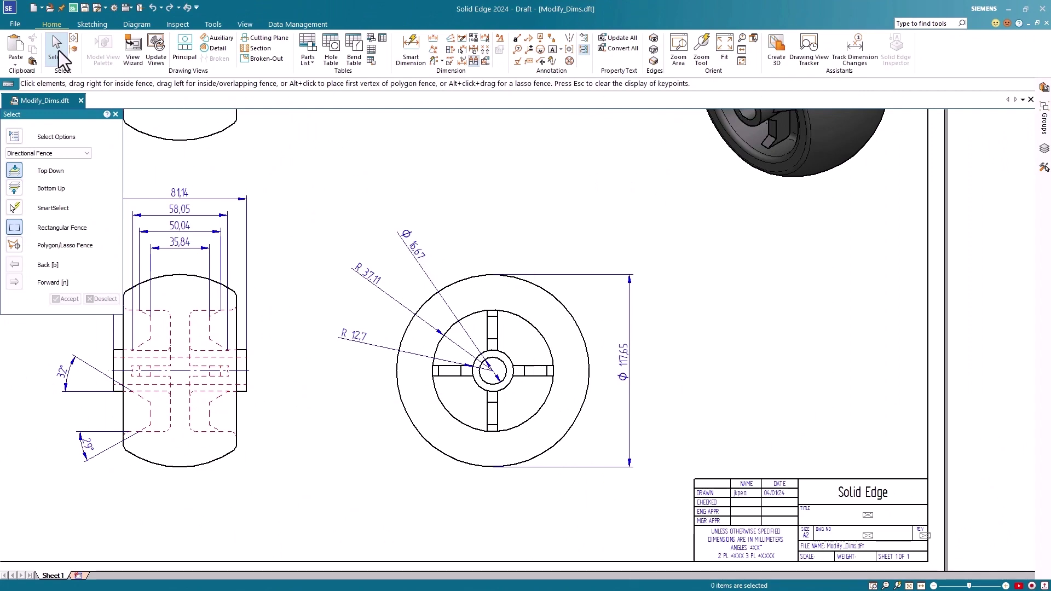
- Override the Ø16,67 dimension's pulled-out text orientation to Horizontal
right_click(417, 252)
left_click(474, 480)
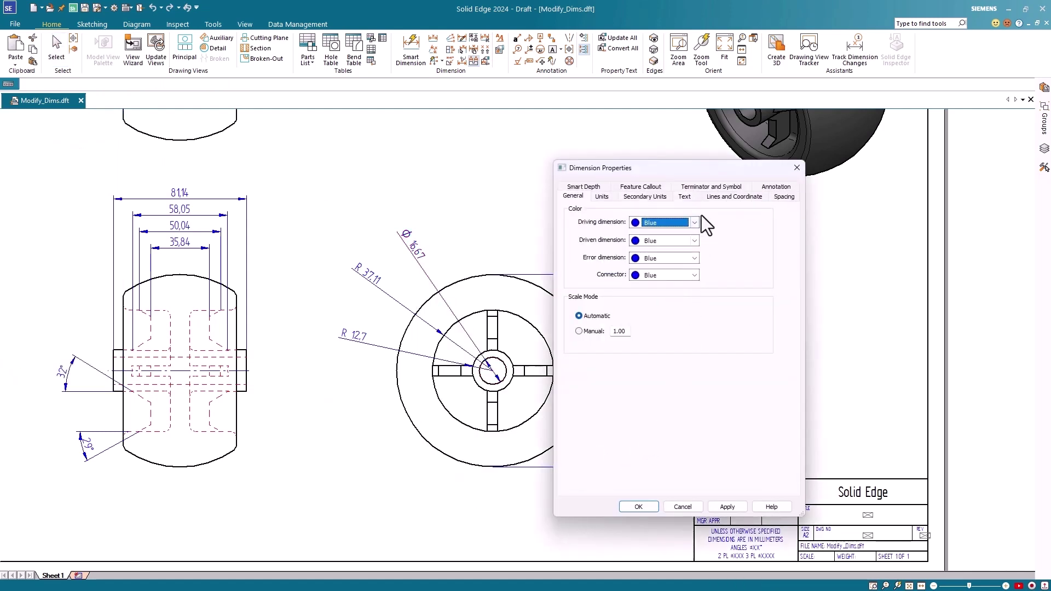
left_click(691, 199)
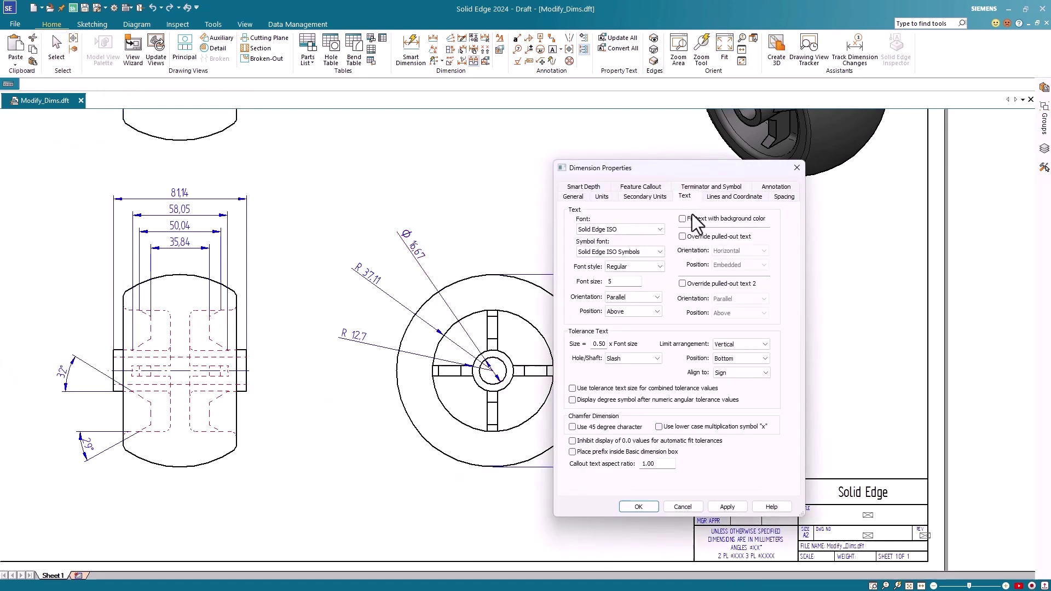
left_click(683, 284)
left_click(763, 299)
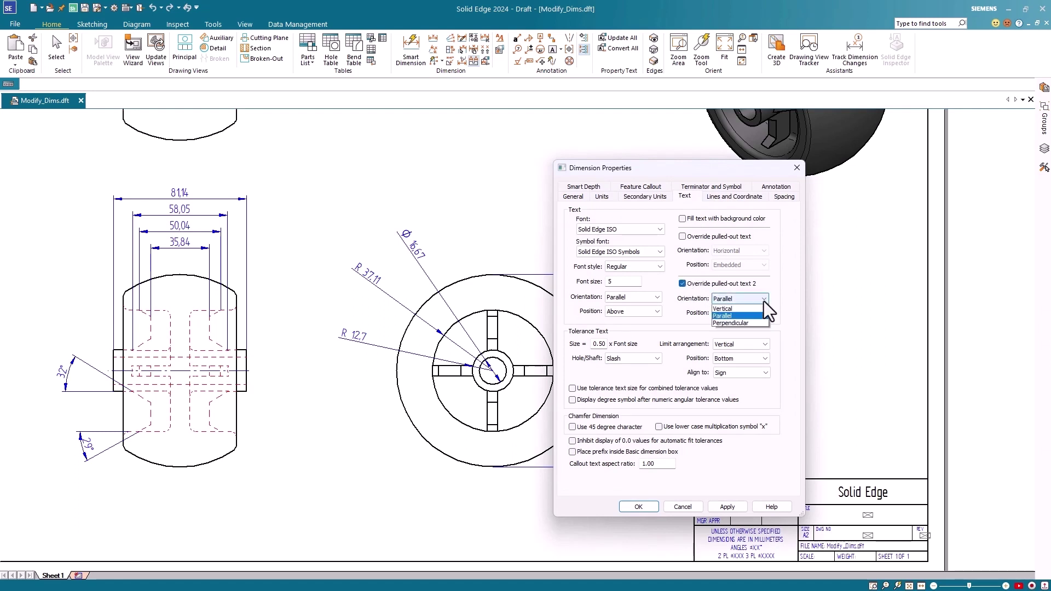
left_click(729, 310)
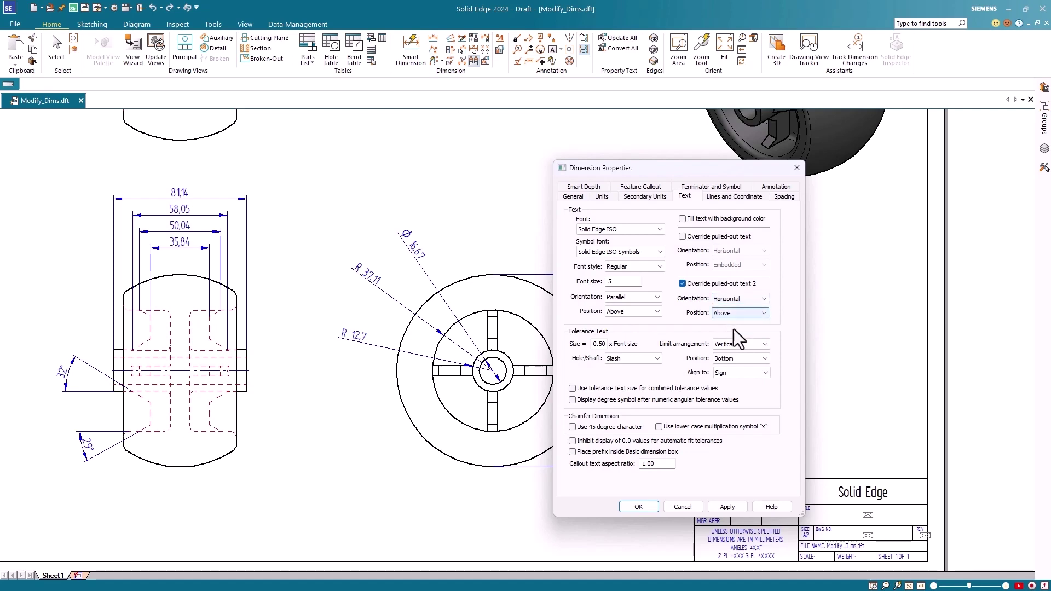
left_click(732, 507)
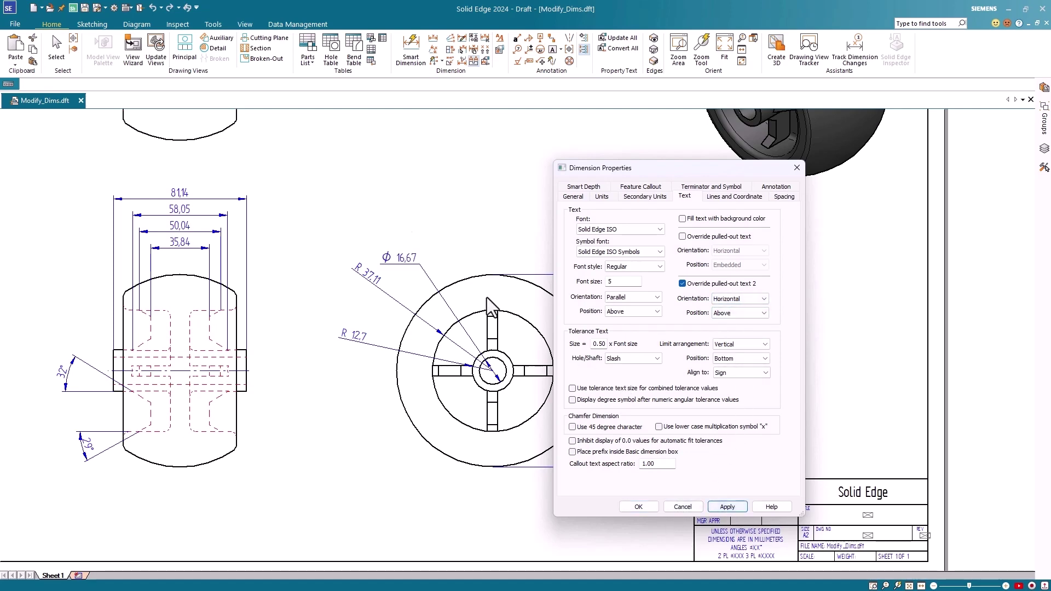
left_click(645, 507)
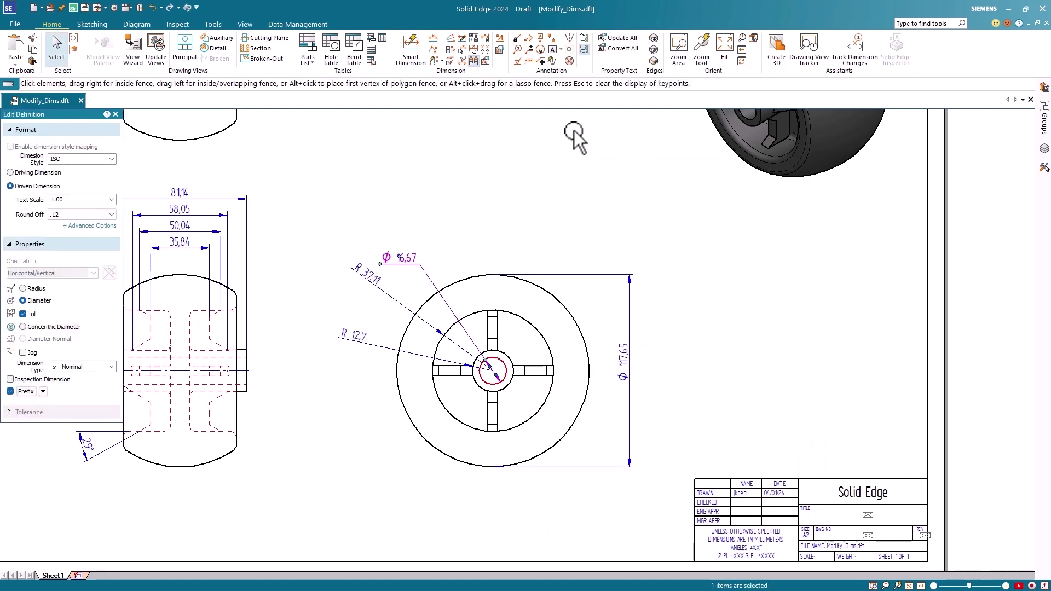
- Copy the Ø16,67 dimension's Style onto the R 37,11 and R 12,7 dimensions
left_click(474, 51)
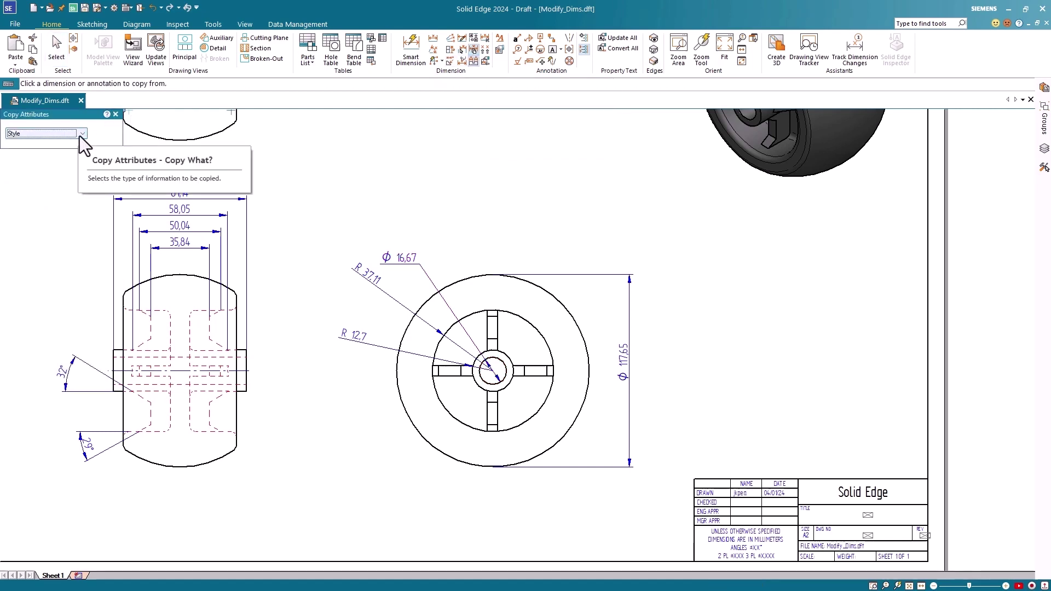
left_click(80, 136)
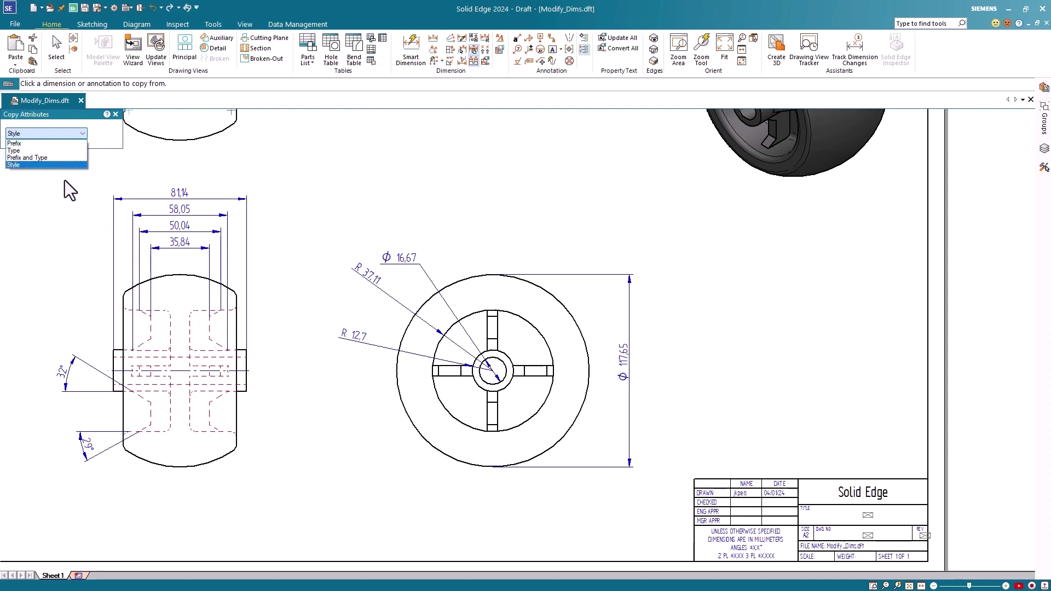
left_click(51, 164)
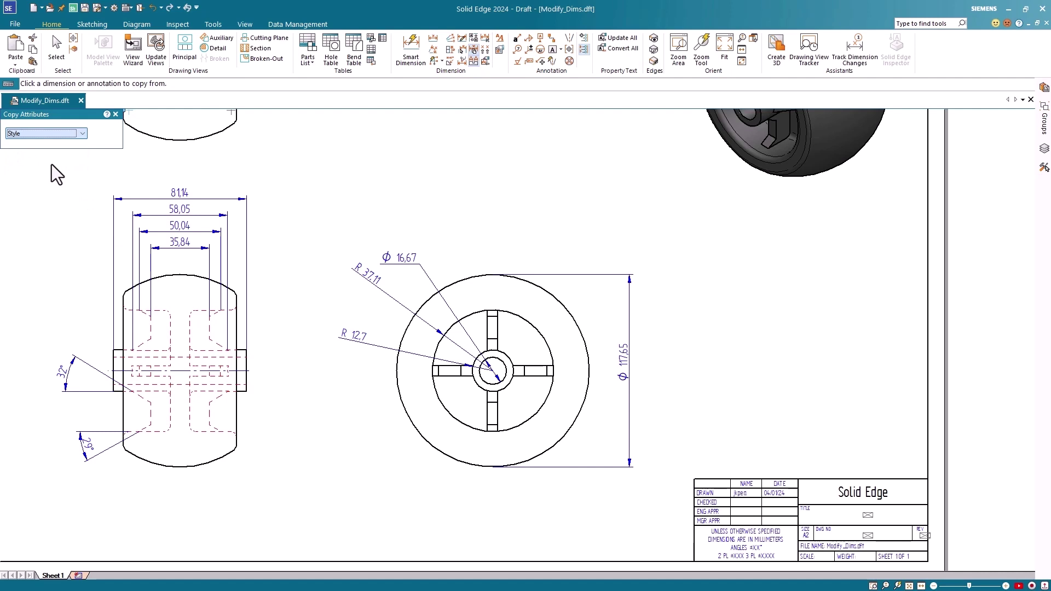
left_click(416, 265)
left_click(387, 293)
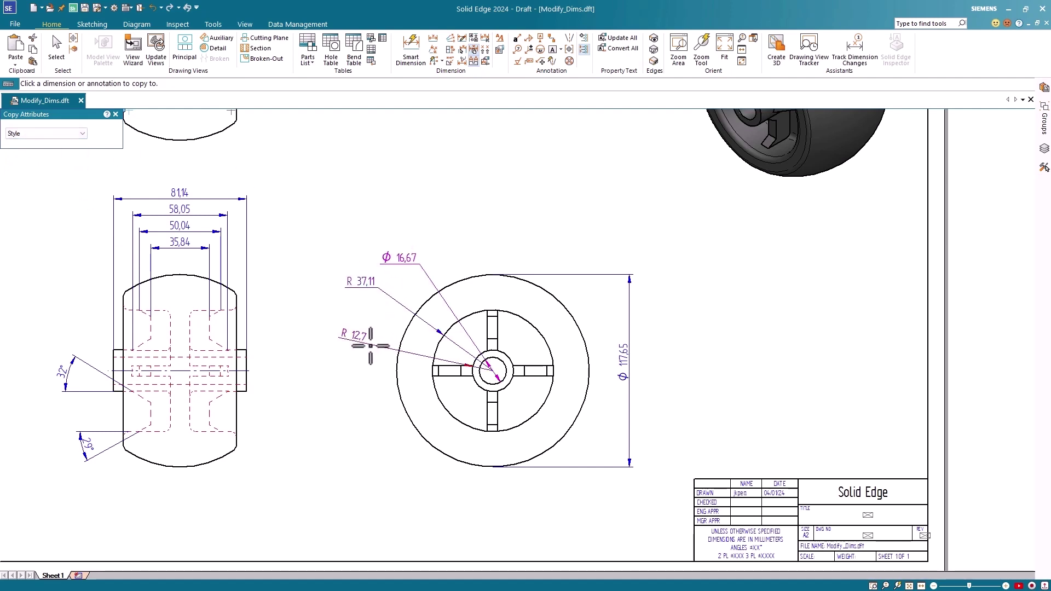
left_click(370, 345)
left_click(476, 274)
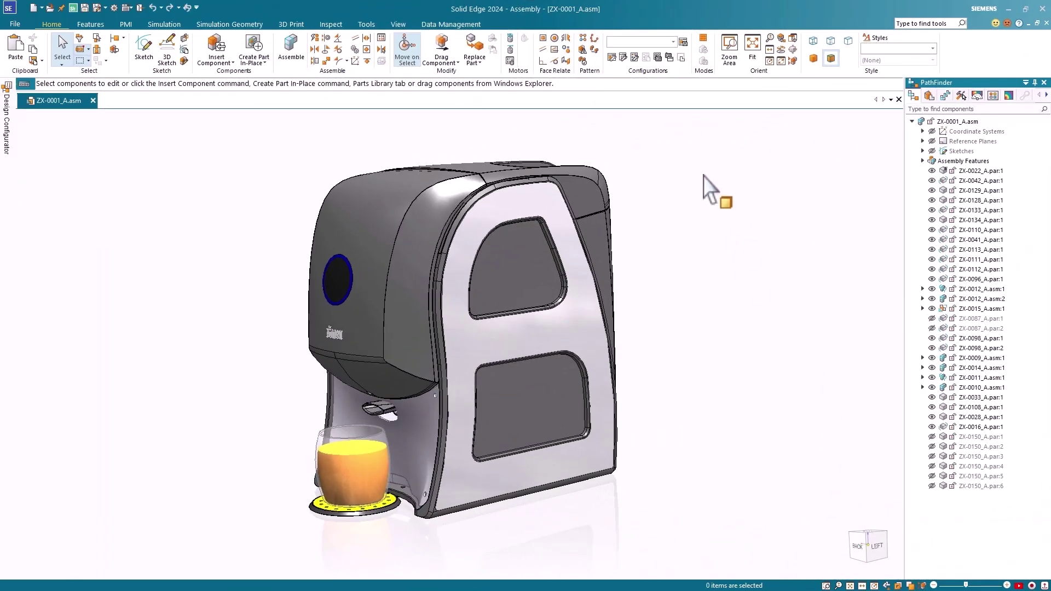
- Load the 05-Gear Housing Rev-C configuration
left_click(673, 42)
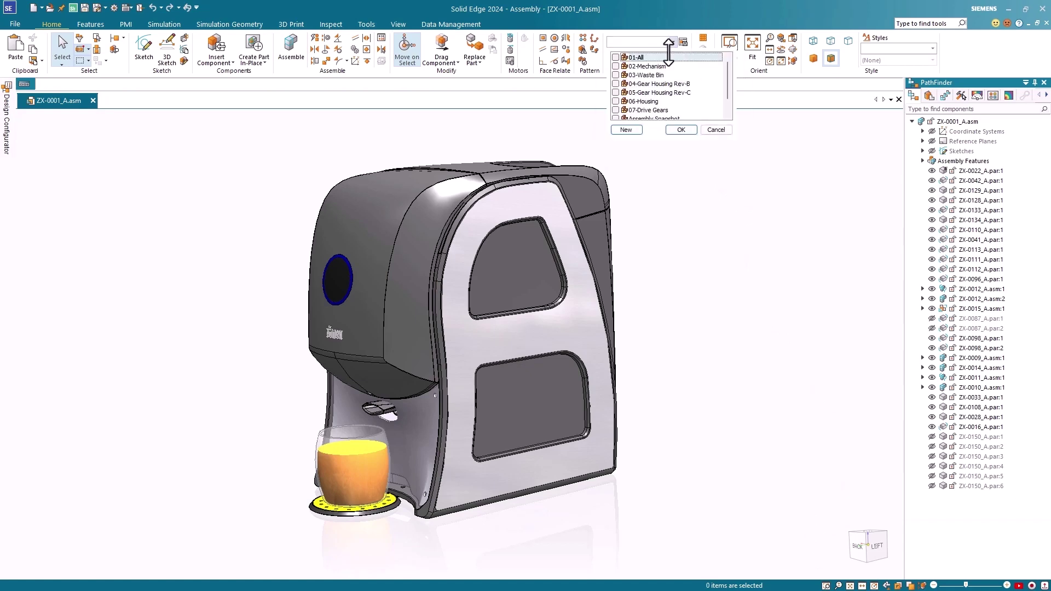
left_click(668, 93)
left_click(681, 130)
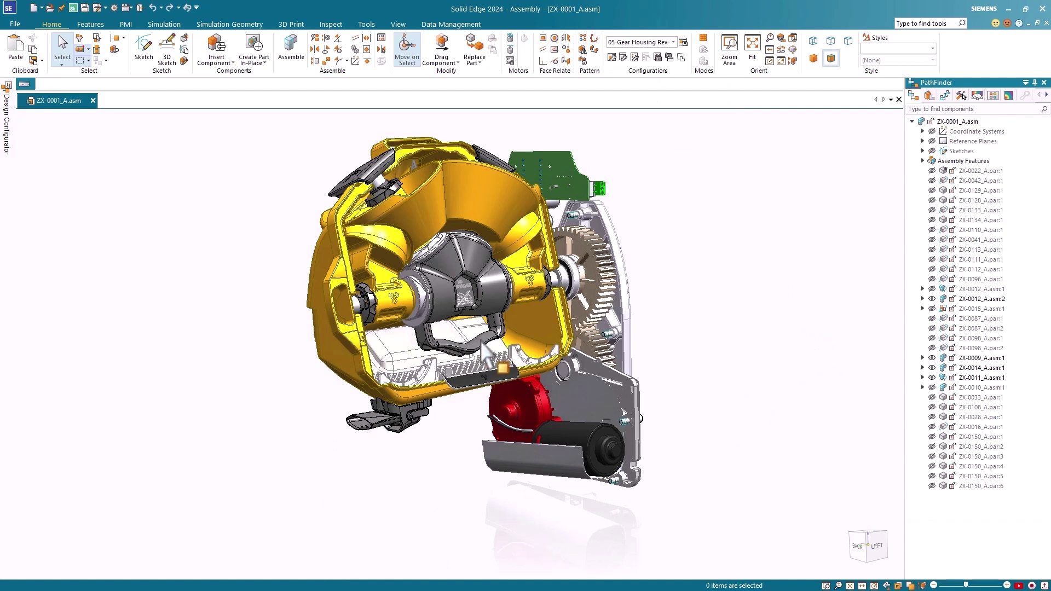
- Isolate part ZX-0017, keeping it shown alone, and orbit to inspect it
left_click(486, 287)
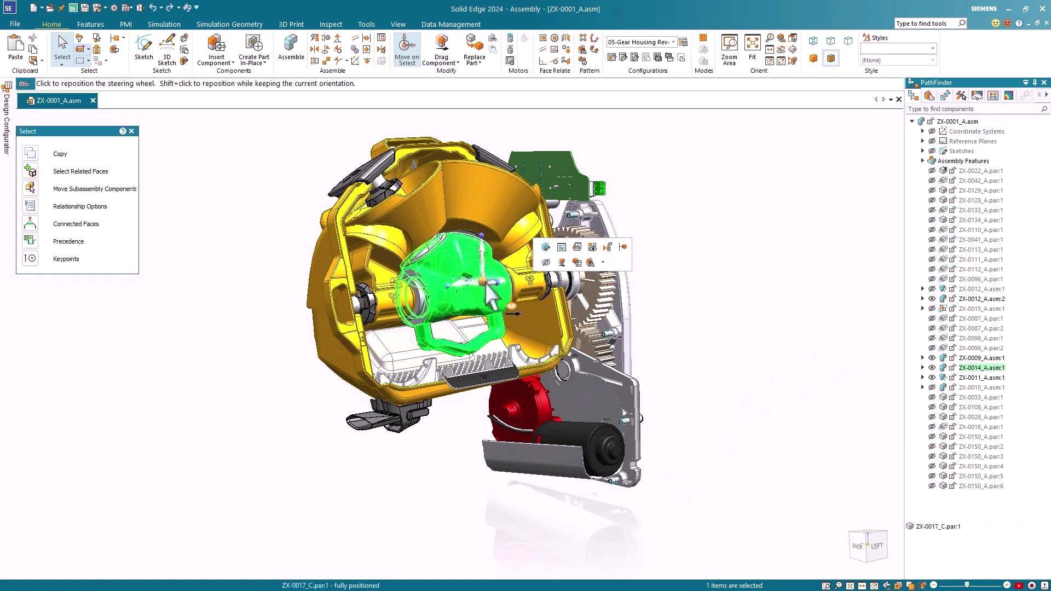
left_click(606, 249)
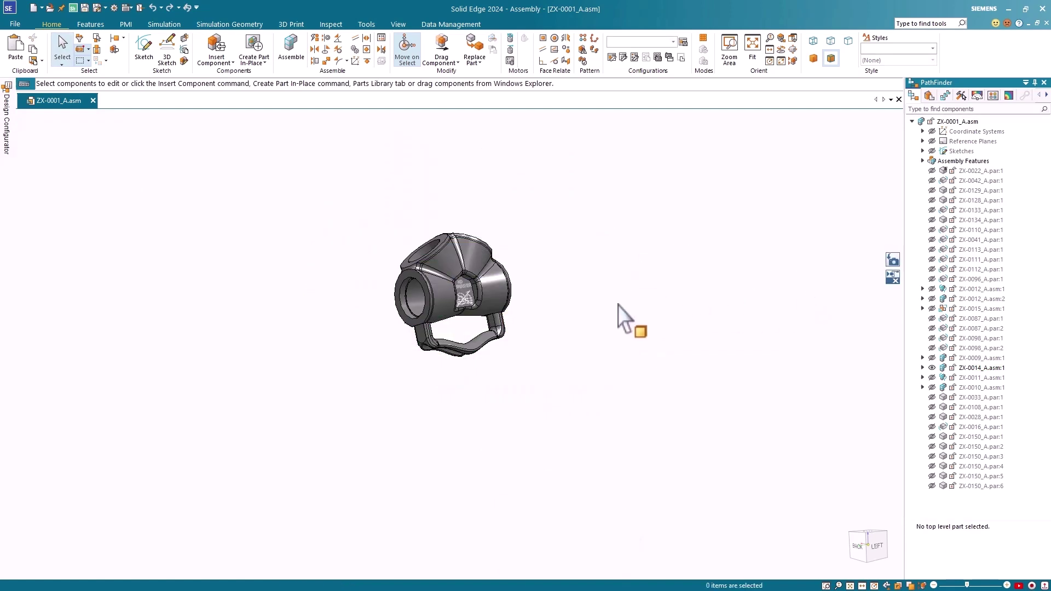
middle_click_drag(558, 320, 557, 343)
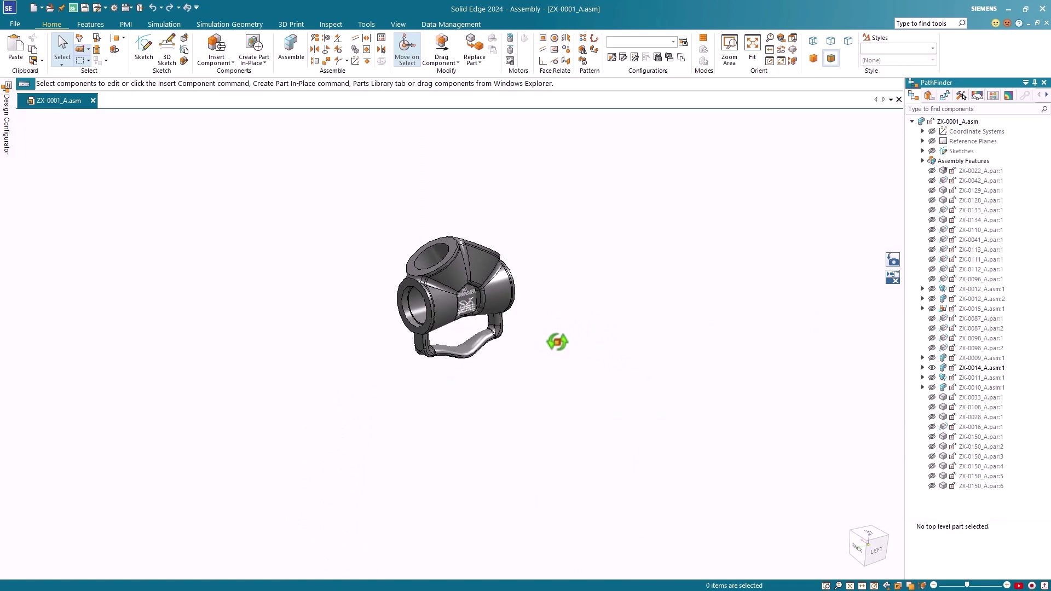
left_click(893, 260)
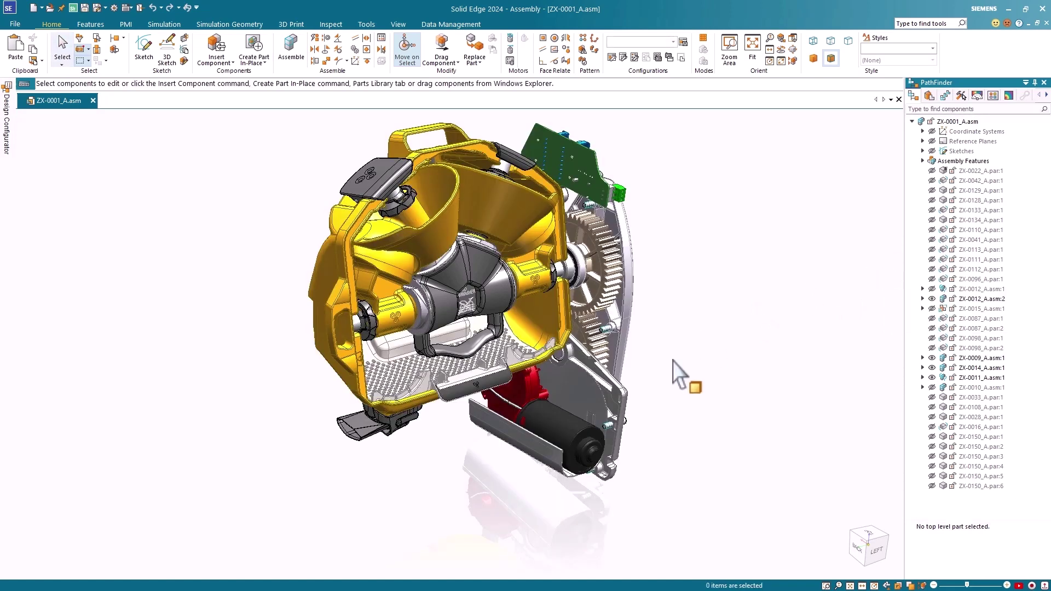
left_click(494, 292)
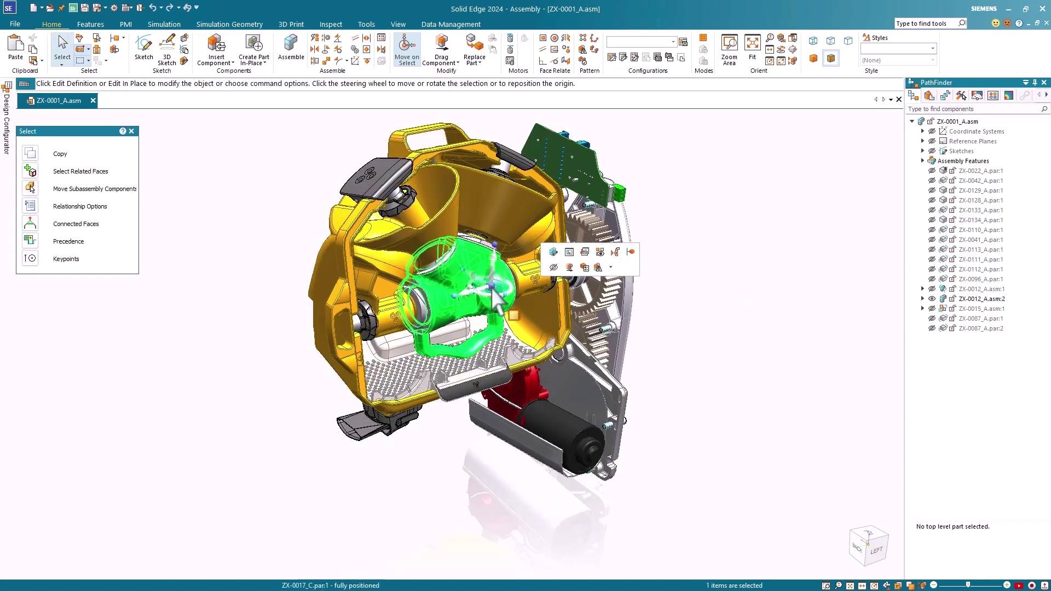
left_click(615, 254)
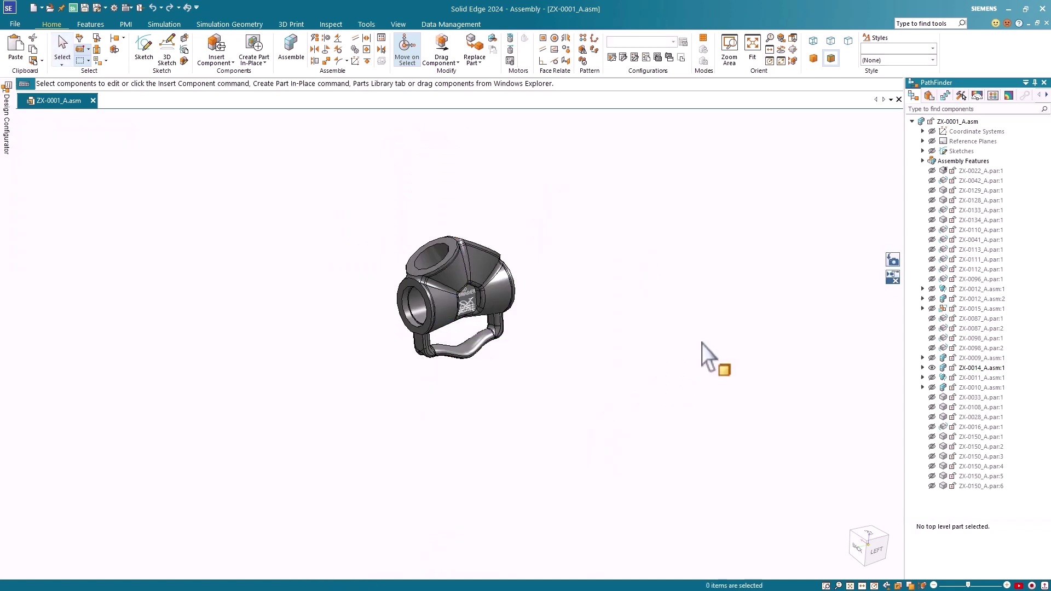
left_click(891, 278)
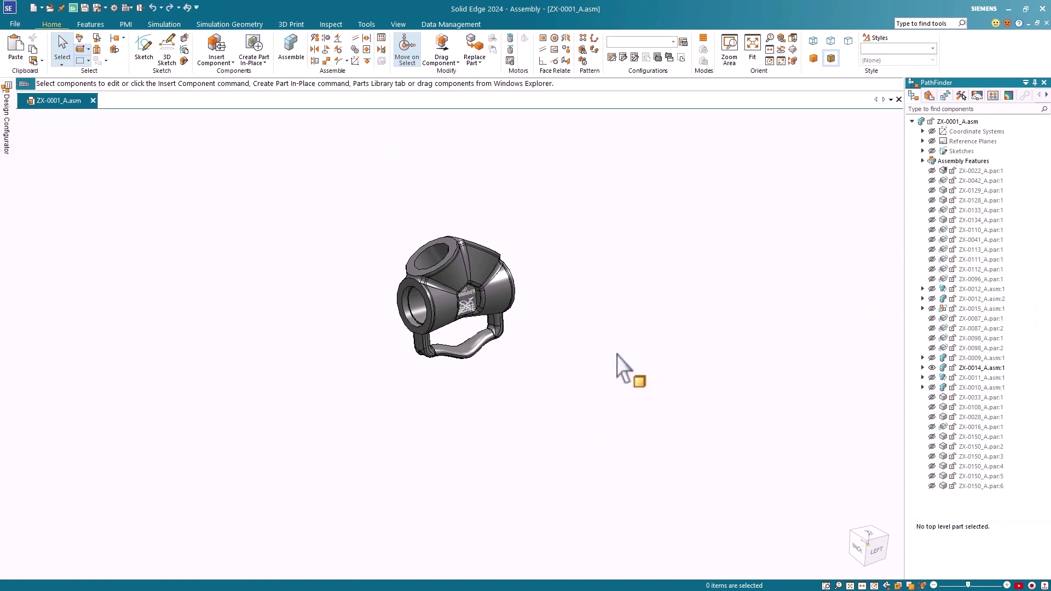
middle_click_drag(556, 328, 570, 301)
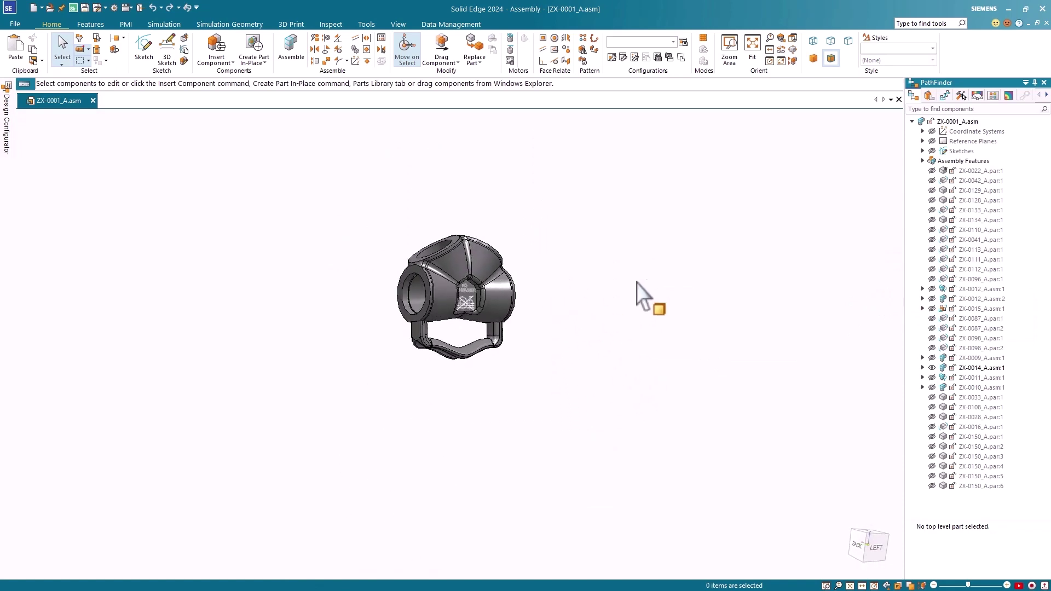
- Apply the 01-All configuration to show the whole machine
left_click(674, 41)
left_click(635, 58)
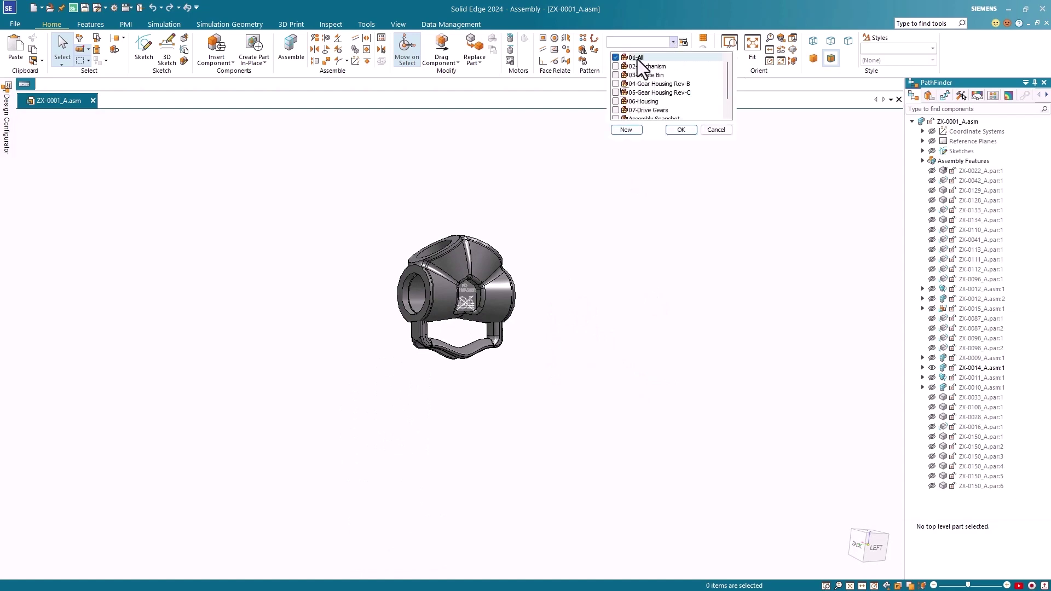
left_click(681, 130)
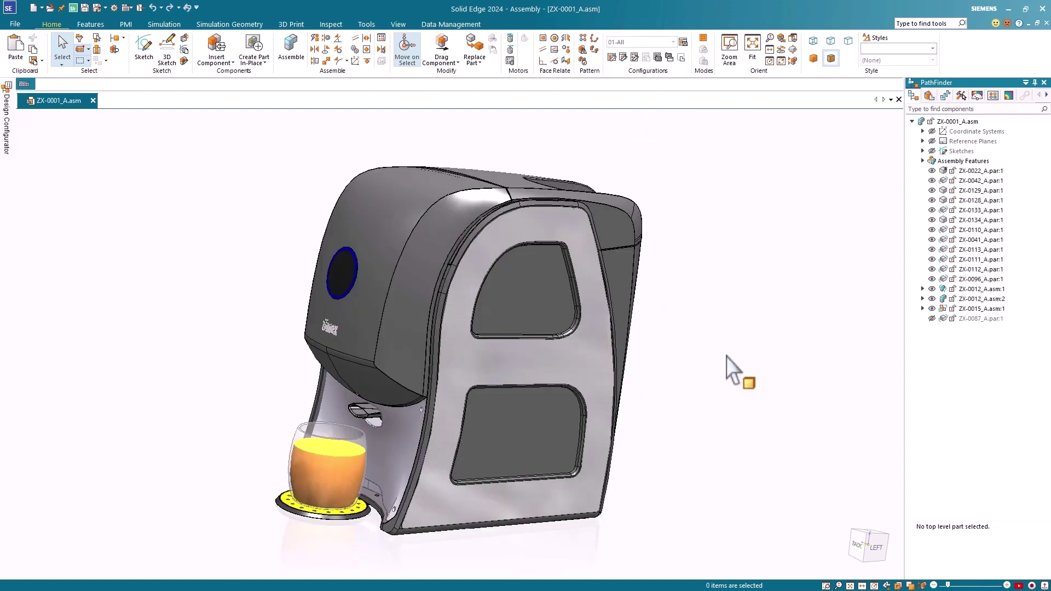
middle_click_drag(738, 403, 747, 383)
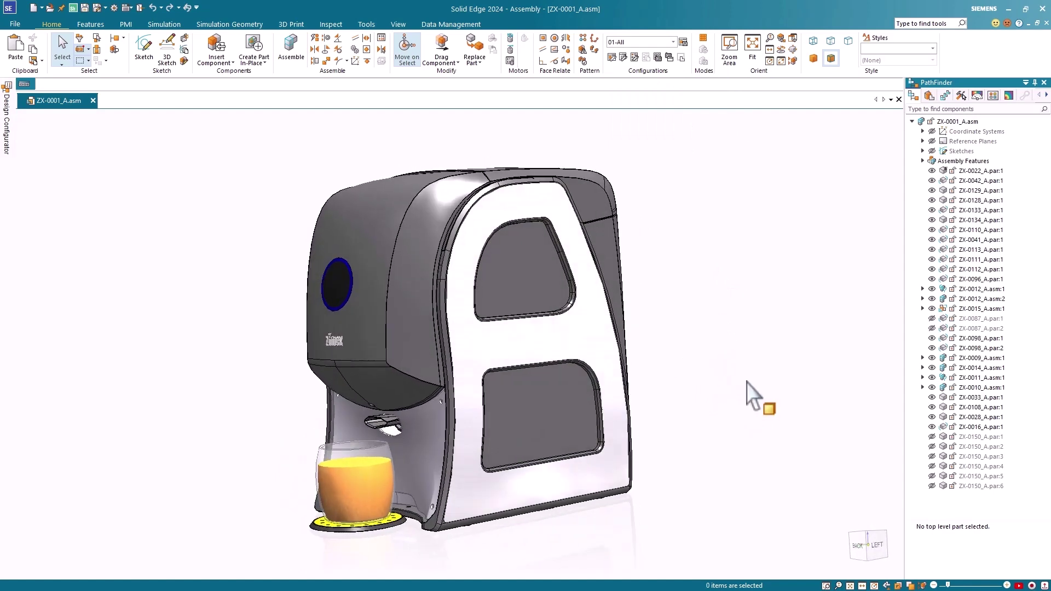
- Isolate upper housing ZX-0110 to inspect it, then restore all hidden components
left_click(370, 313)
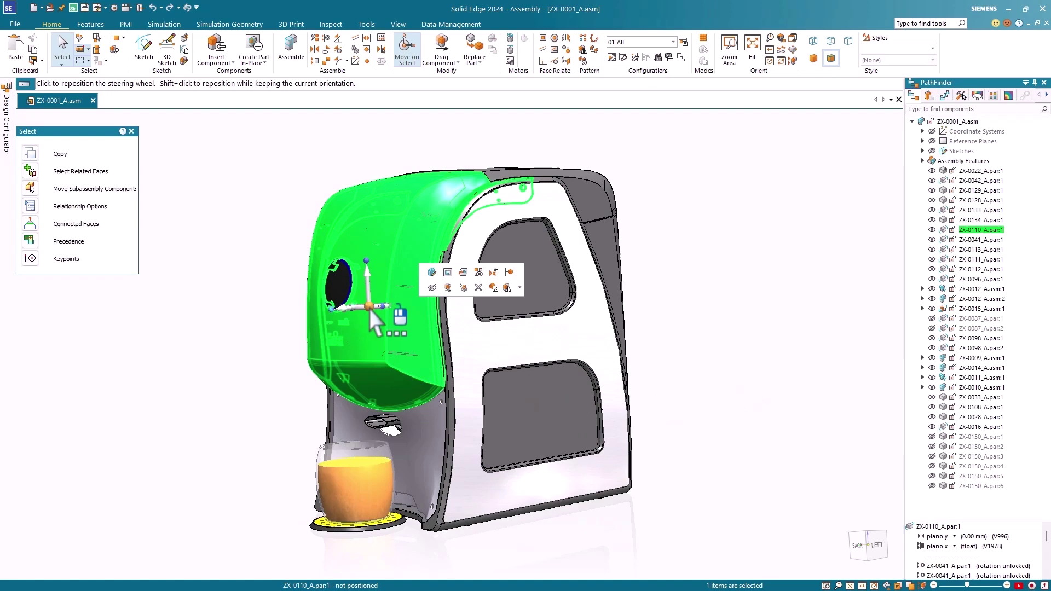
left_click(494, 272)
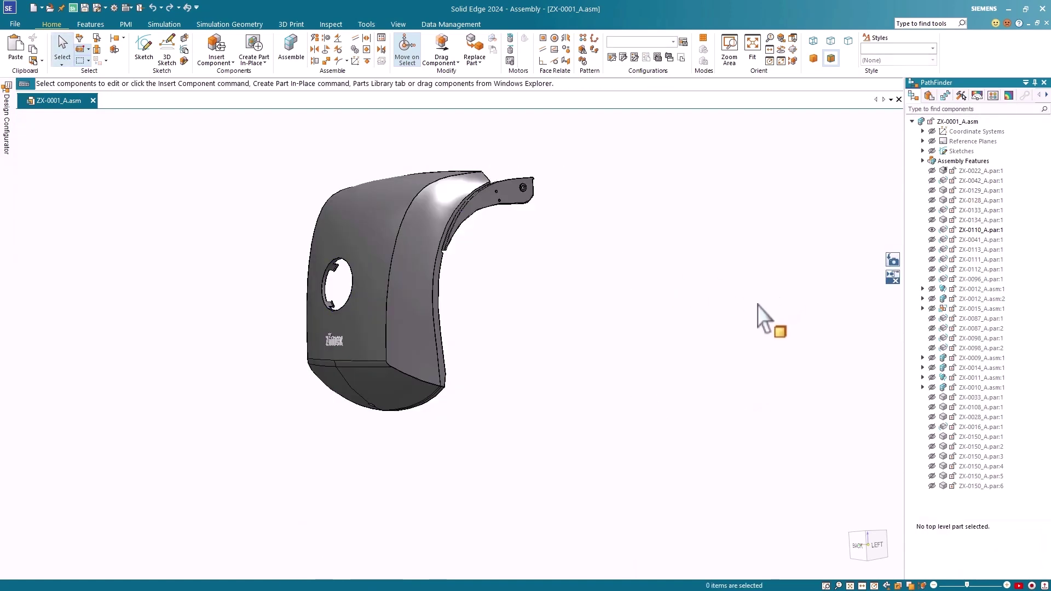
middle_click_drag(731, 358, 836, 287)
left_click(893, 260)
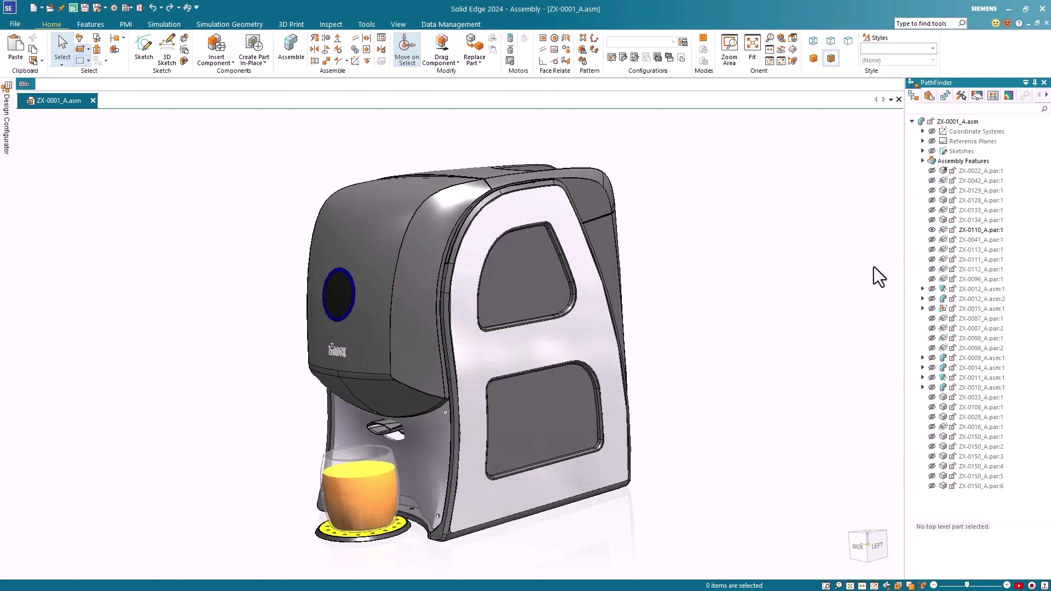